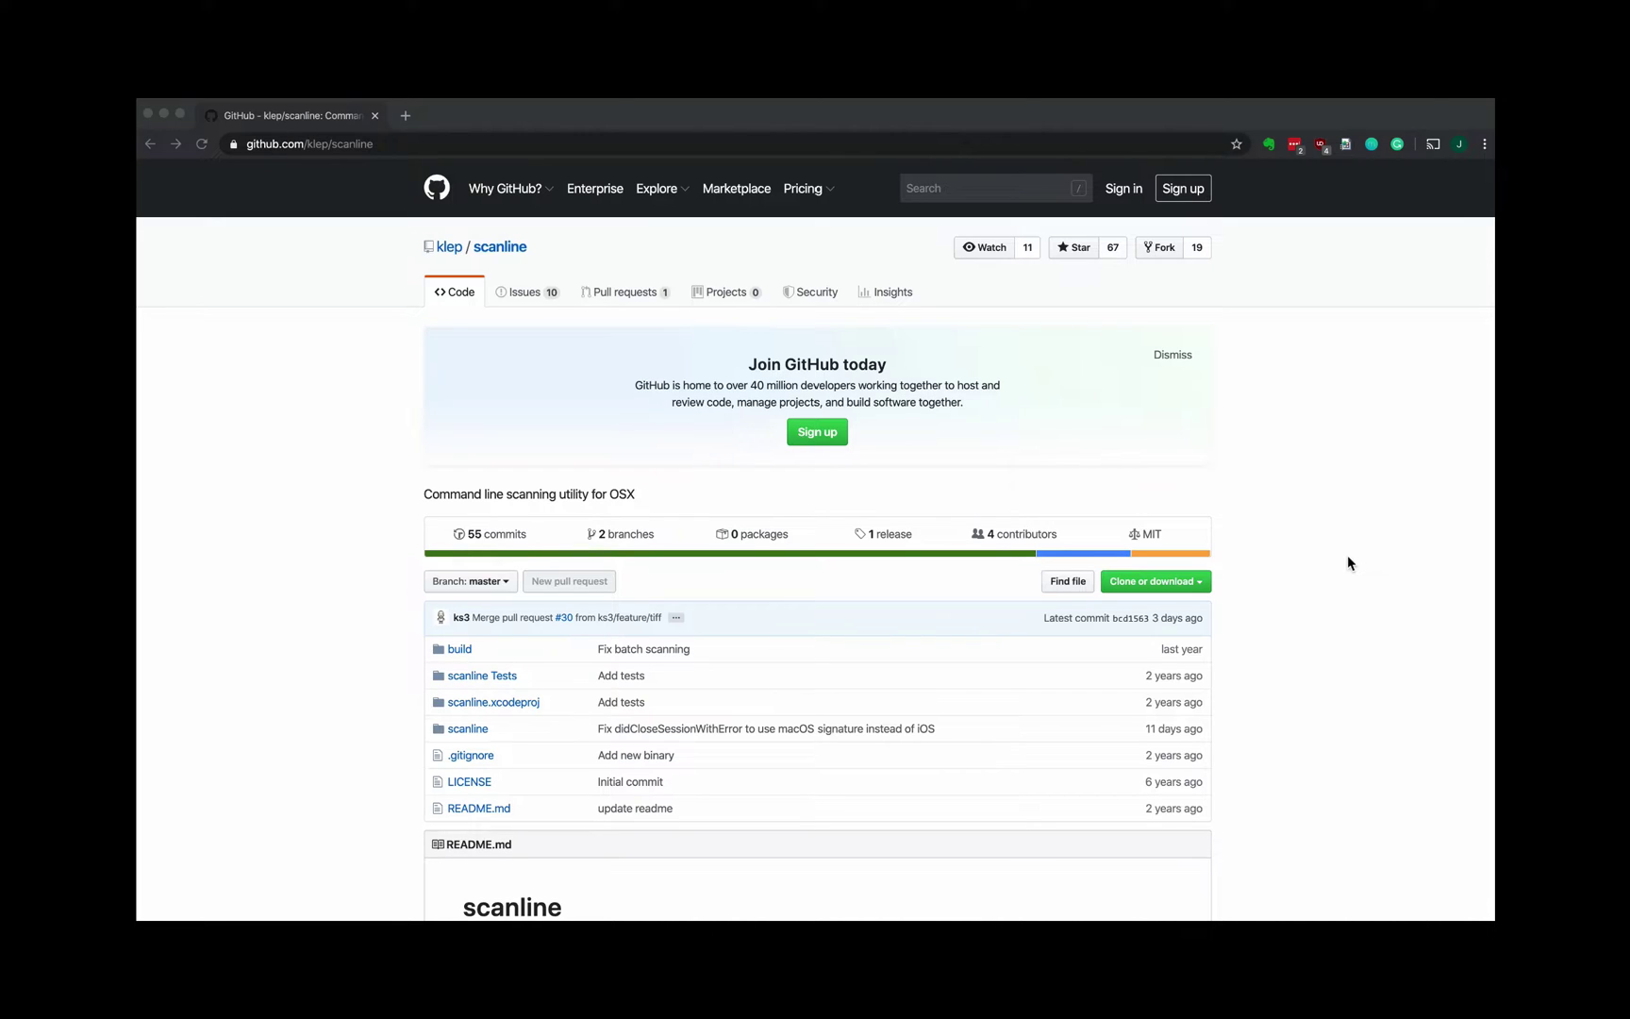
- Clear Terminal, list the folder's files, and review scanline's -help options
key(super+Tab)
key(super+Tab)
key(super+Tab)
key(super+Tab)
key(super+Tab)
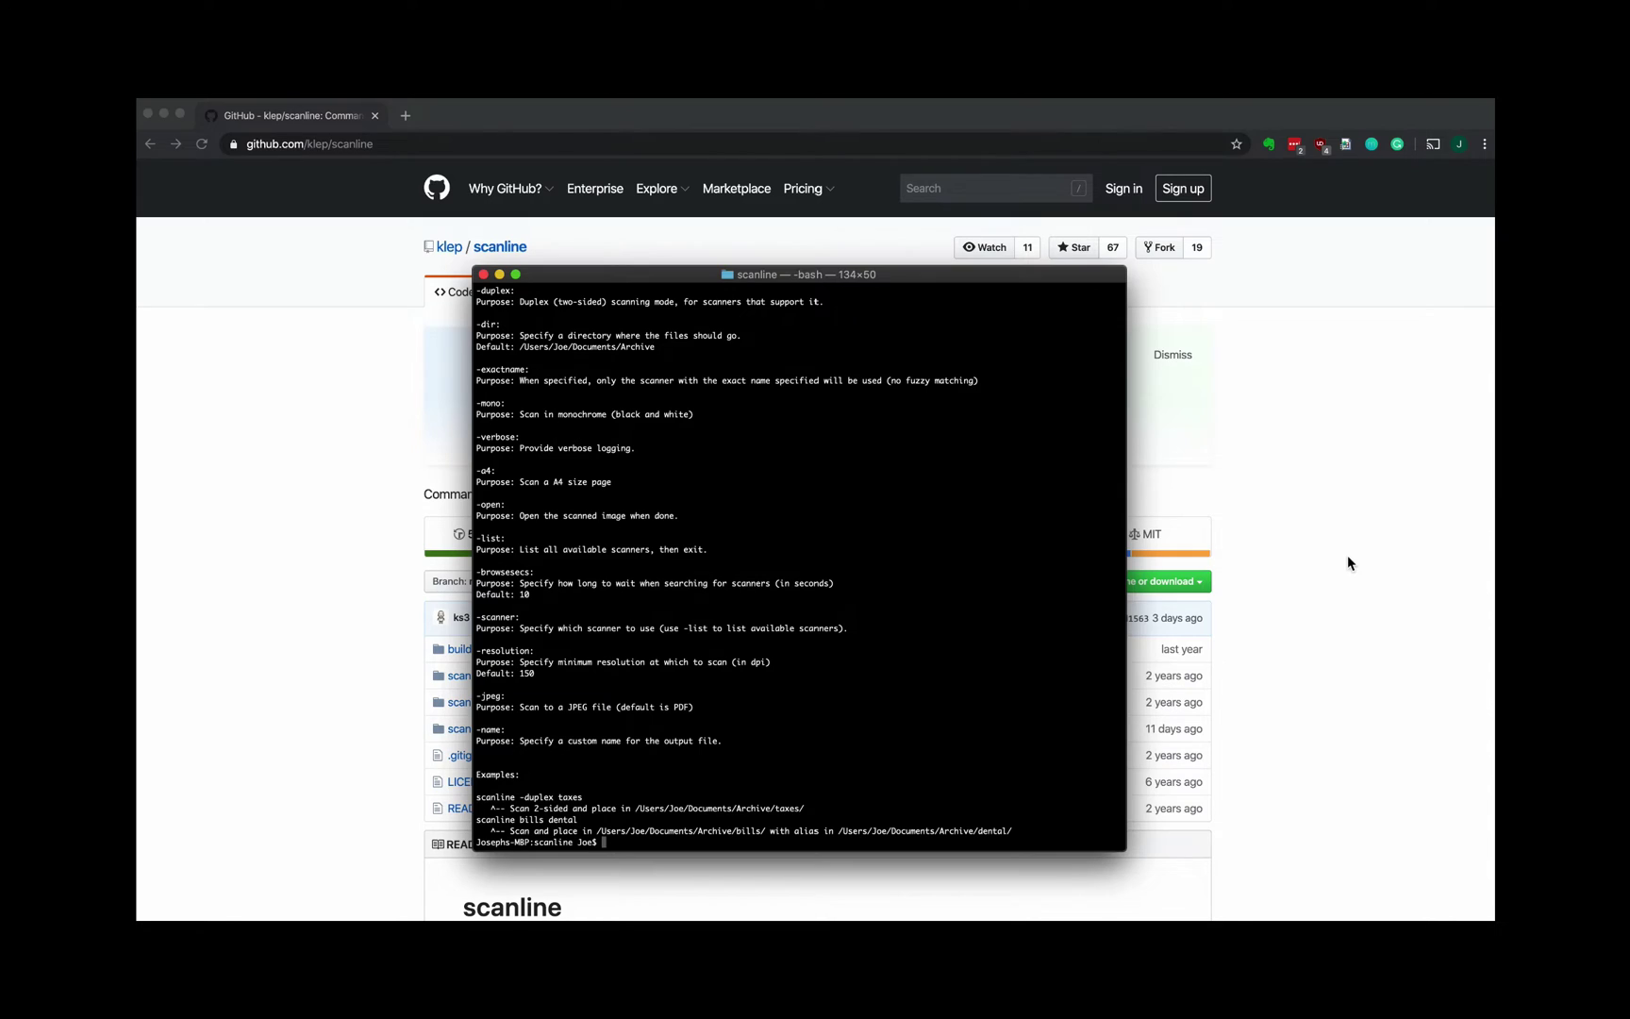
text(clear)
key(Return)
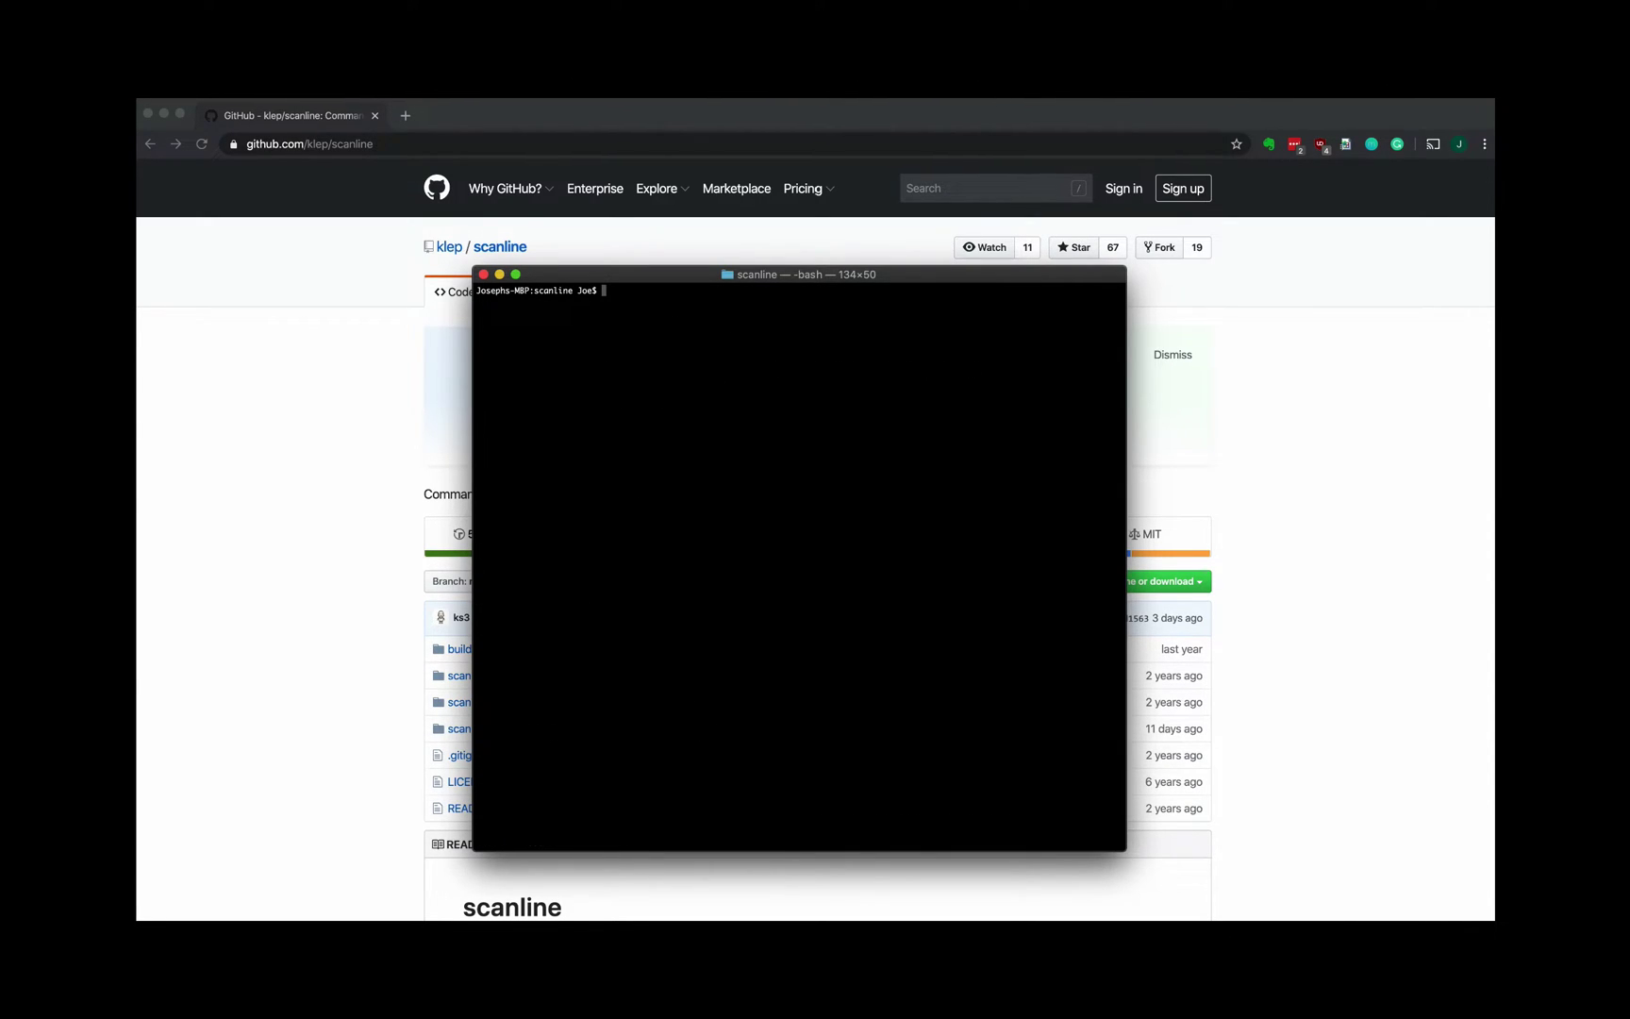
text(ls)
key(Return)
text(./scanline -)
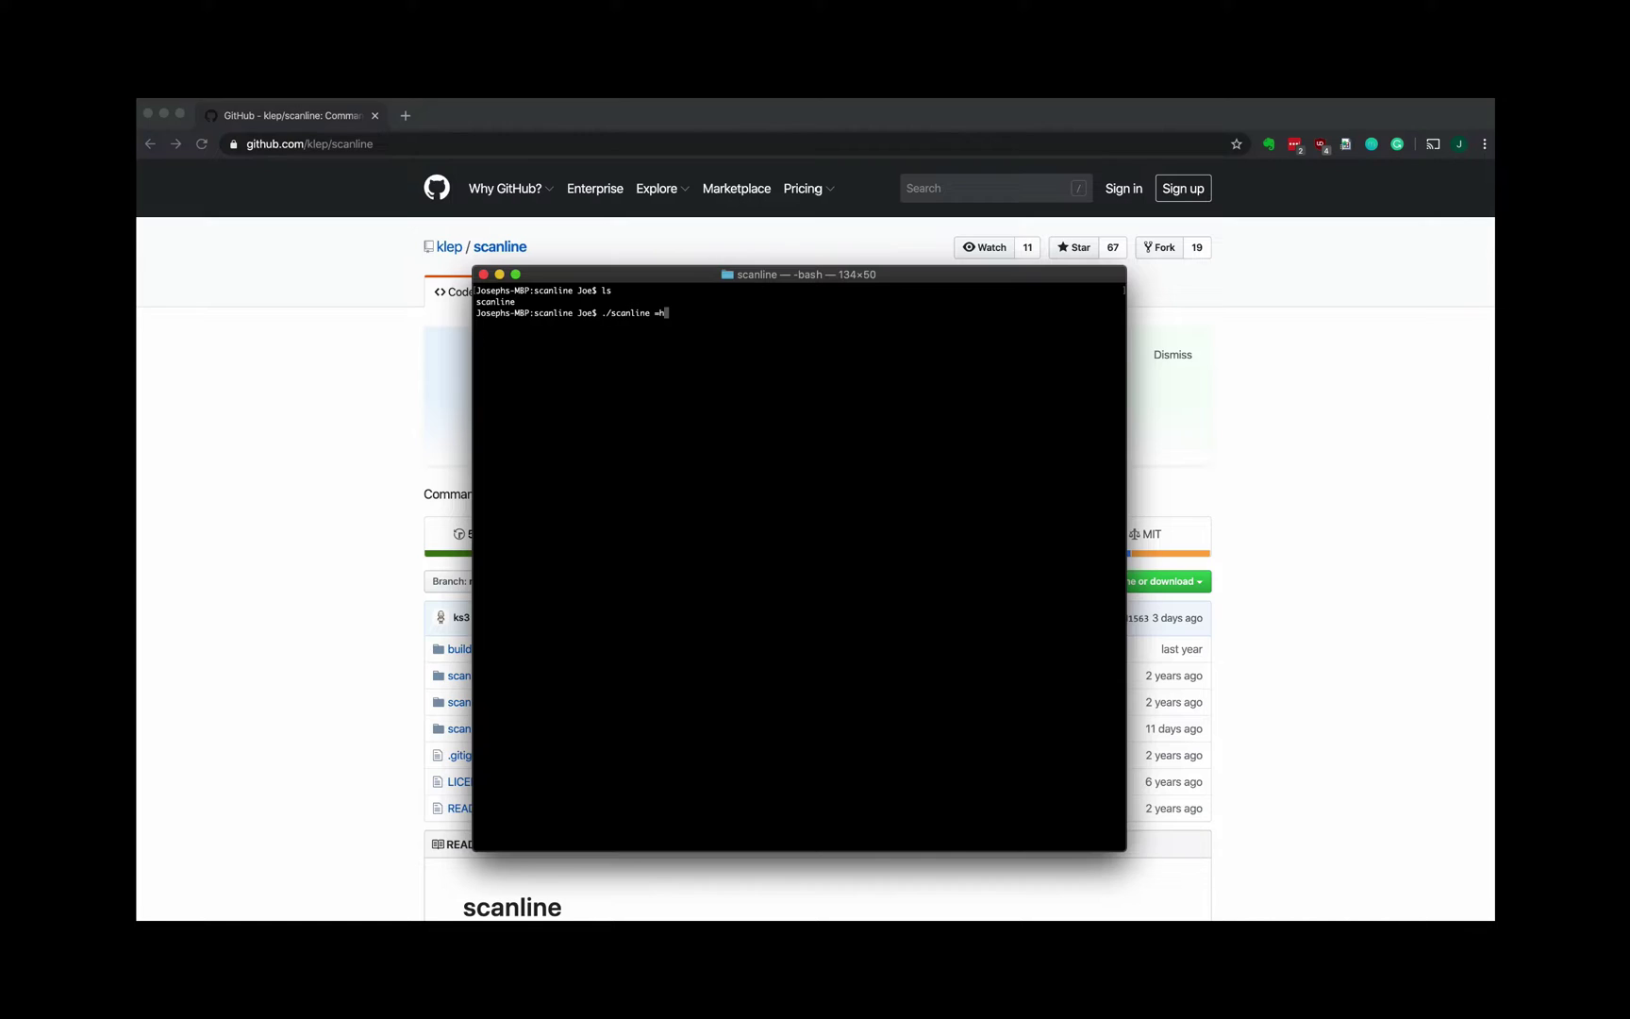
text(help)
key(Return)
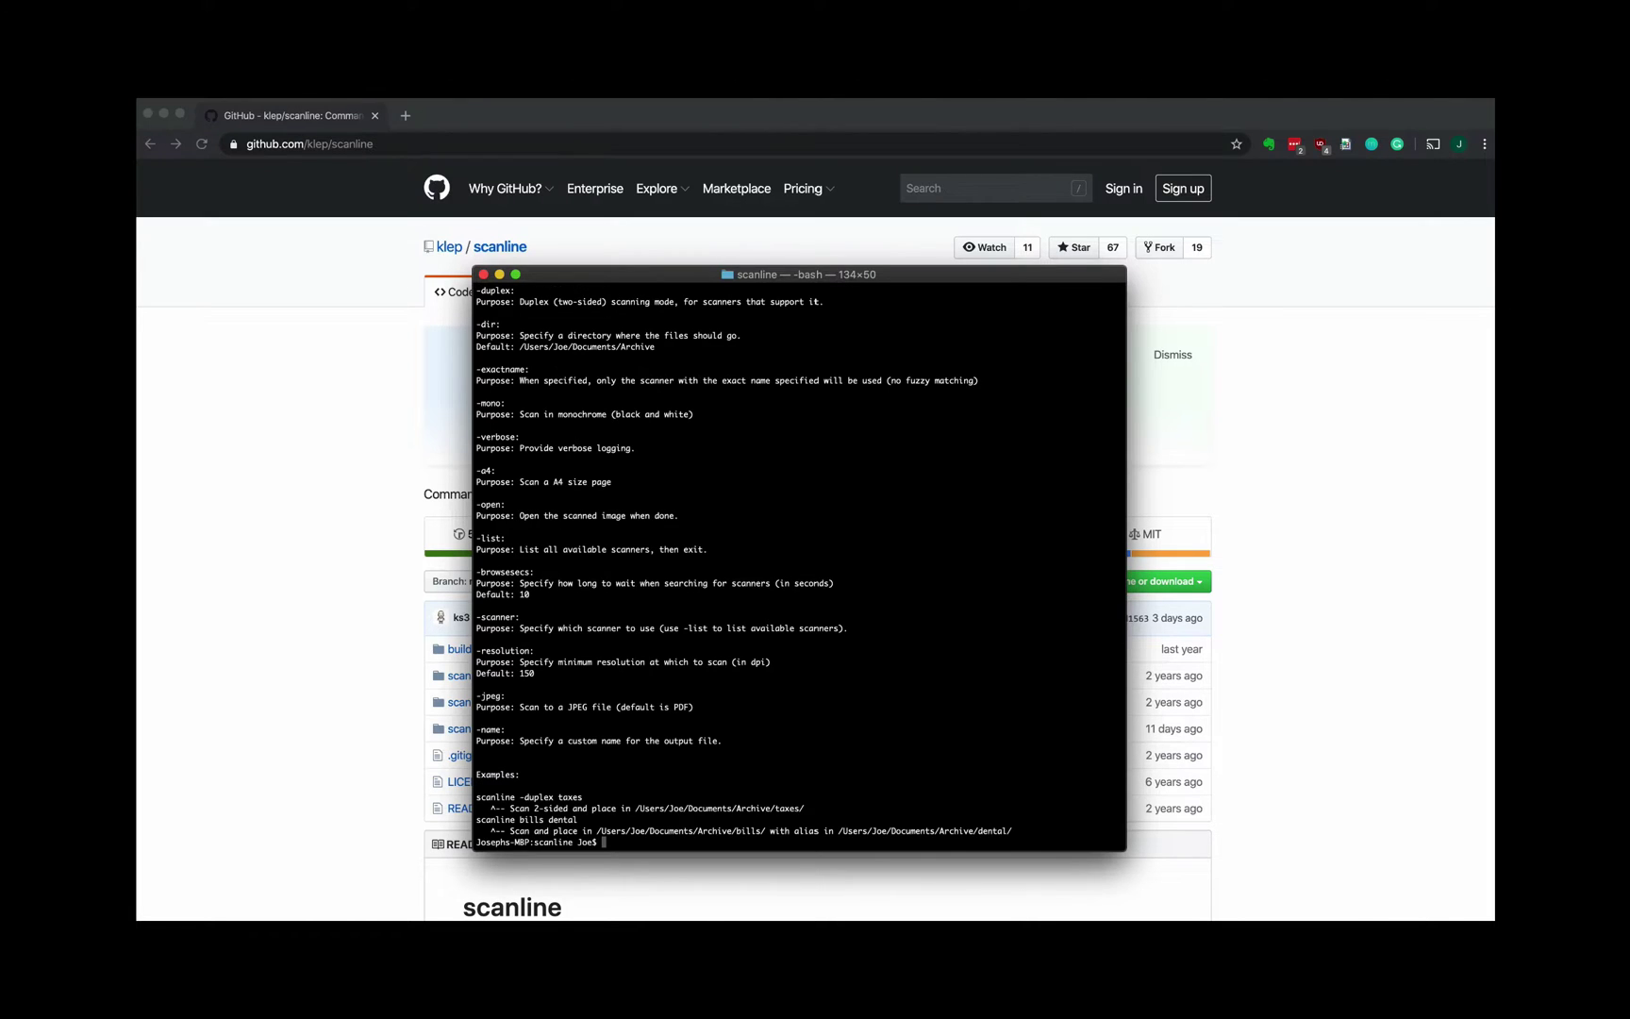
scroll(881, 719, up, 10)
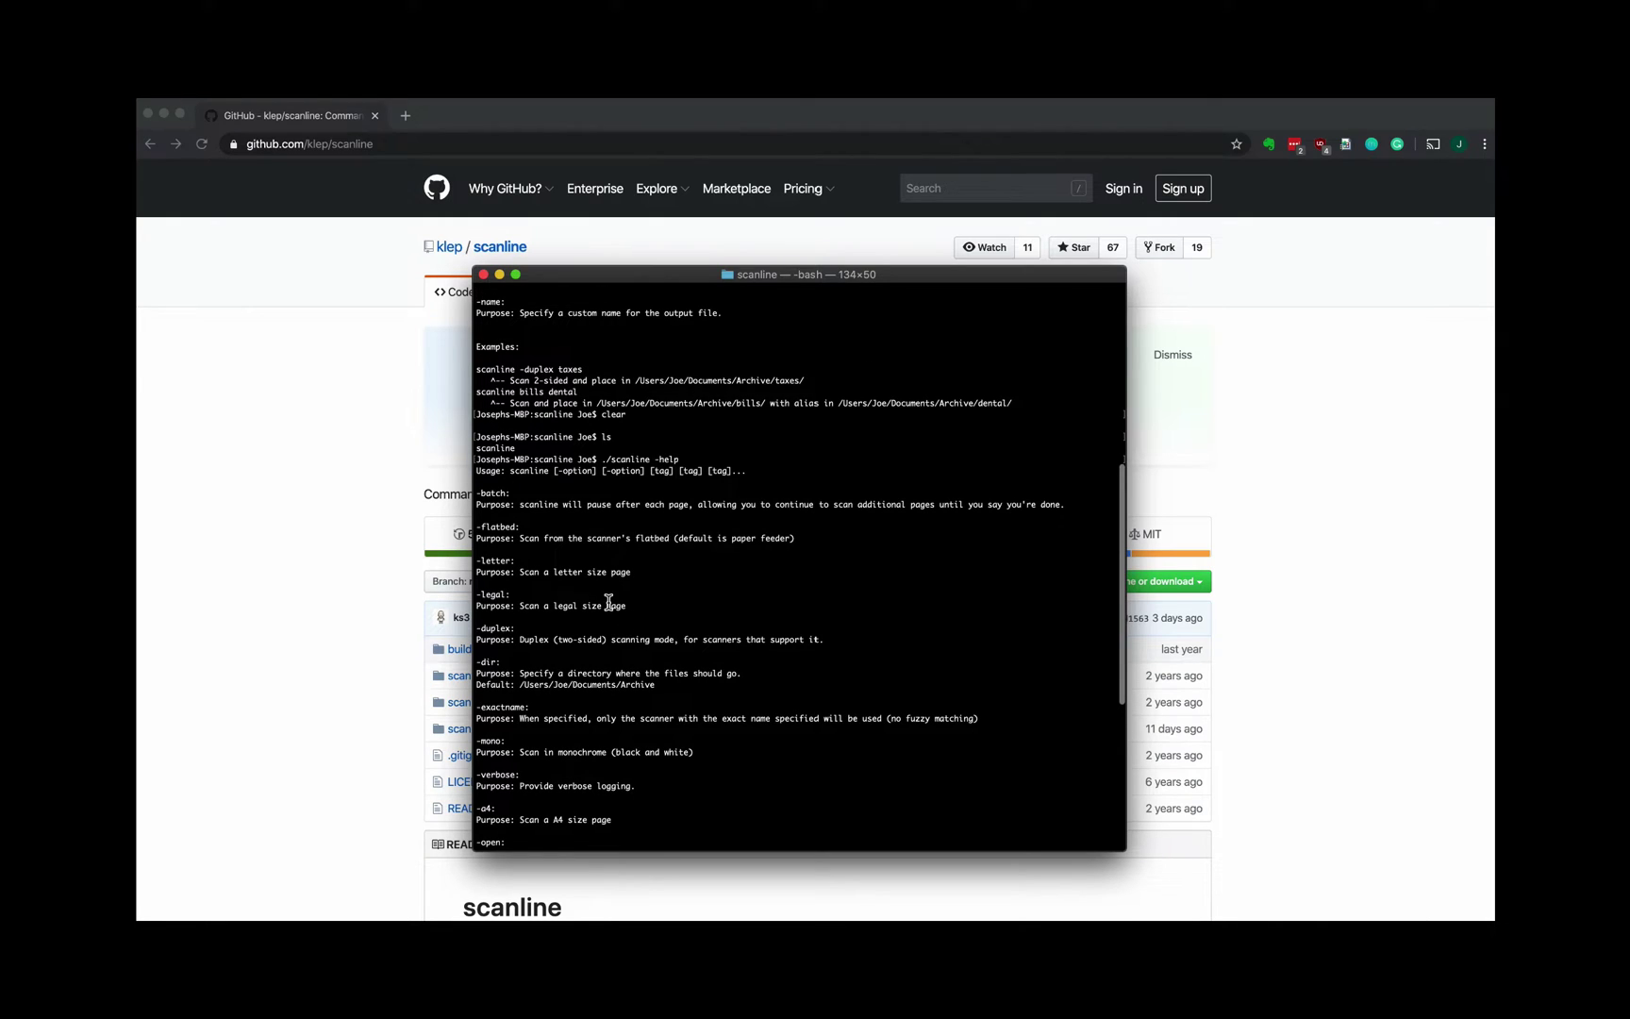
scroll(790, 731, down, 8)
scroll(791, 739, down, 2)
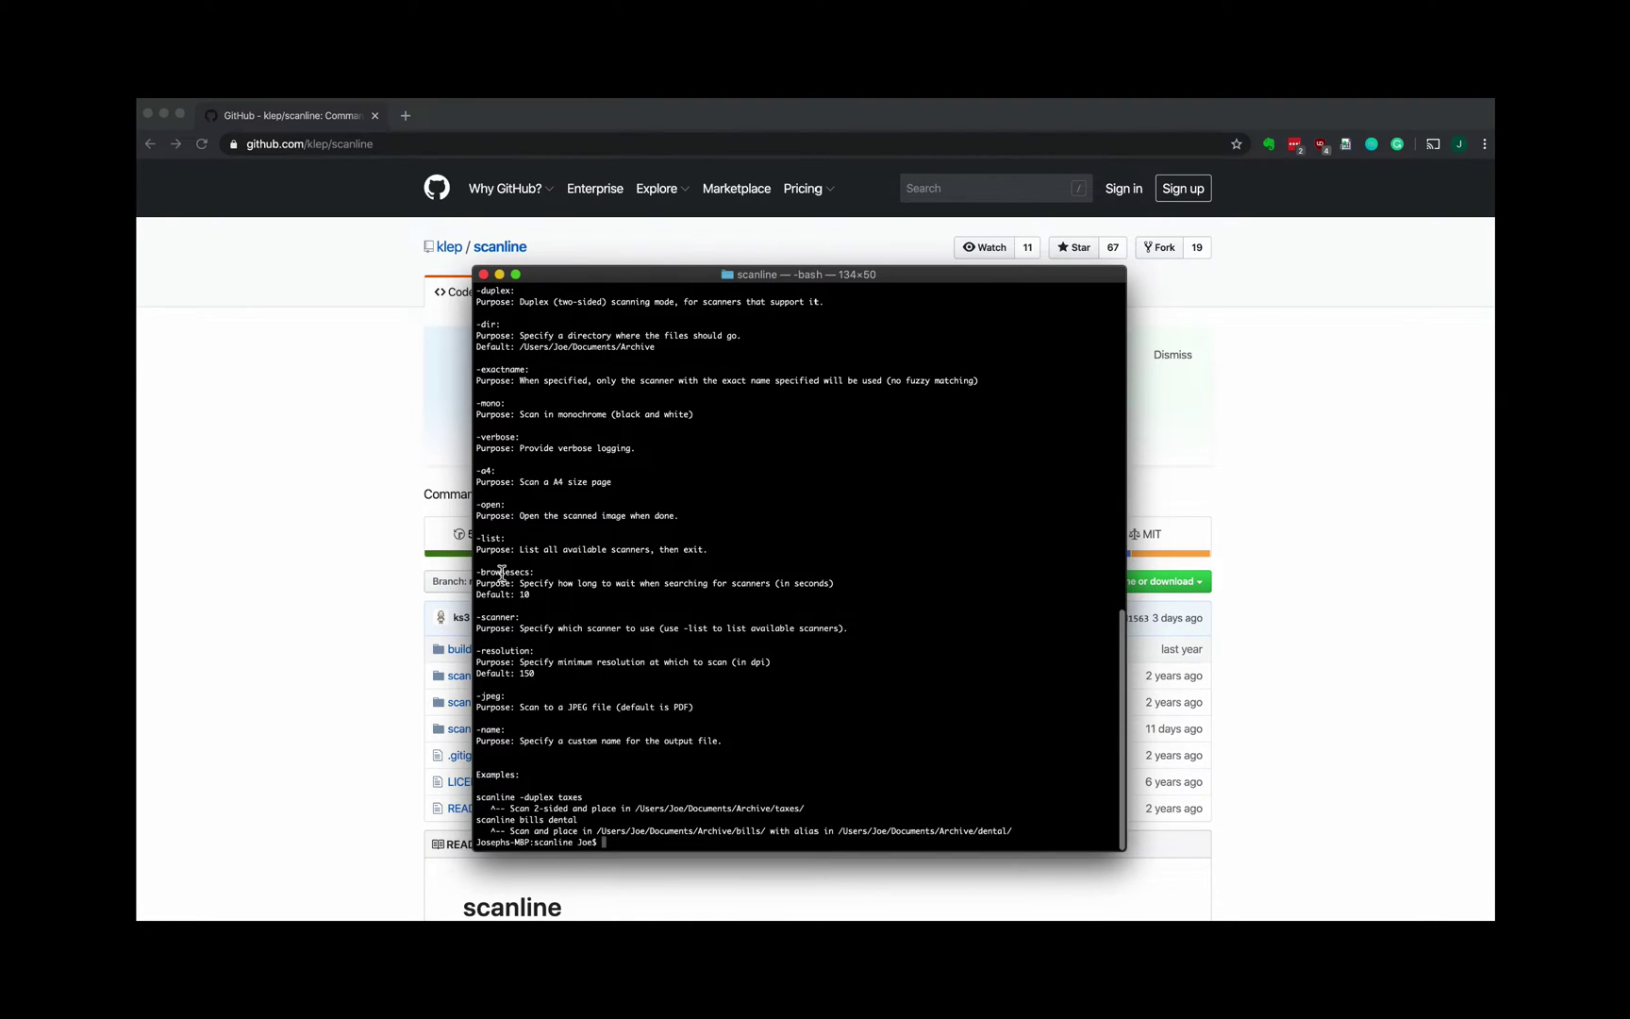
- List the available scanners with scanline -list, showing the Canon MF220 Series
text(clear)
key(Return)
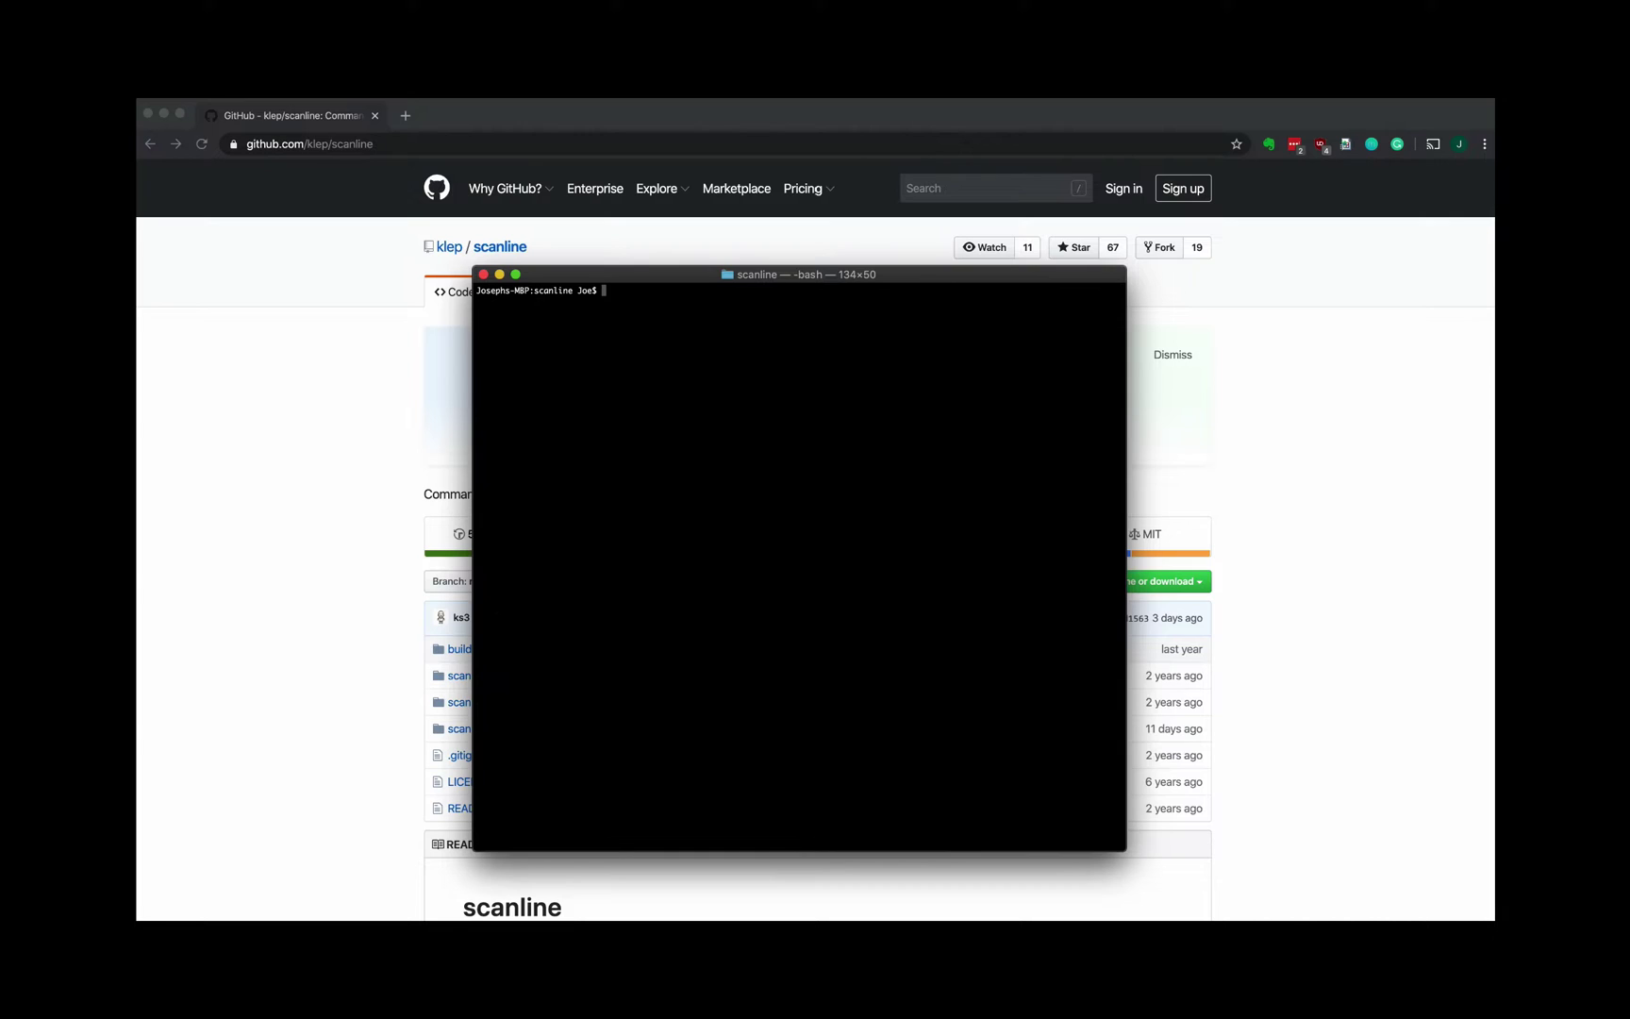
text(./scanline -list)
key(Return)
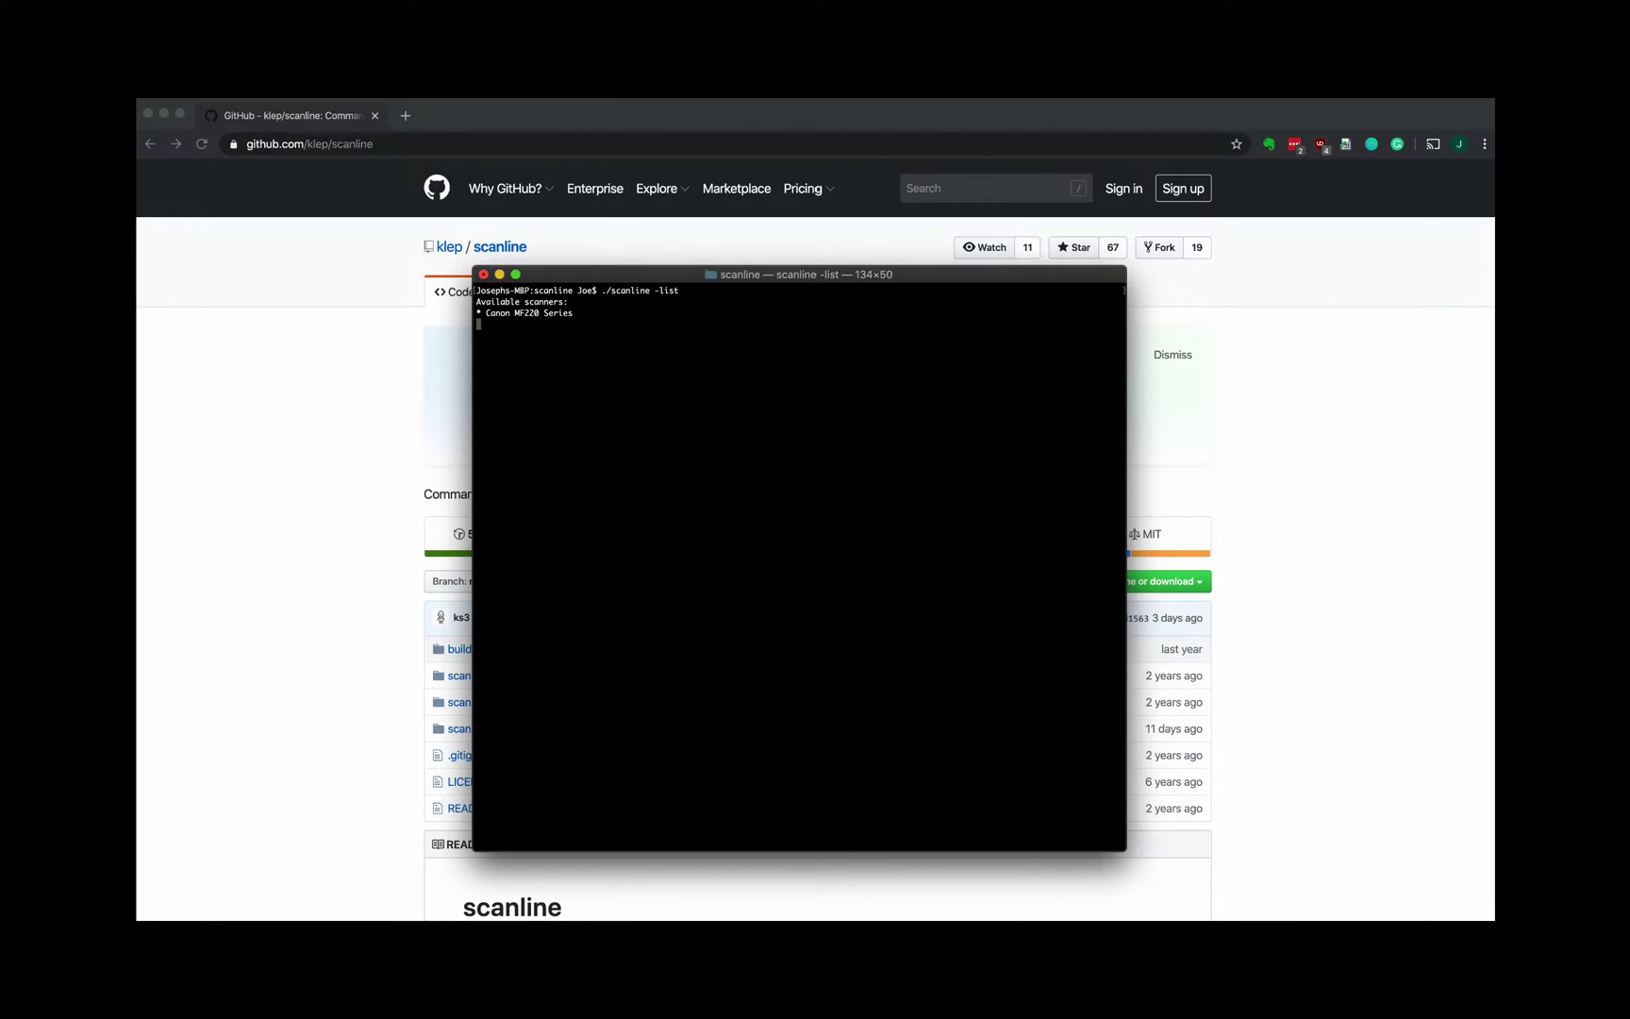
- Stop the running process and start a default scan with ./scanline
key(ctrl+c)
text(./scanline)
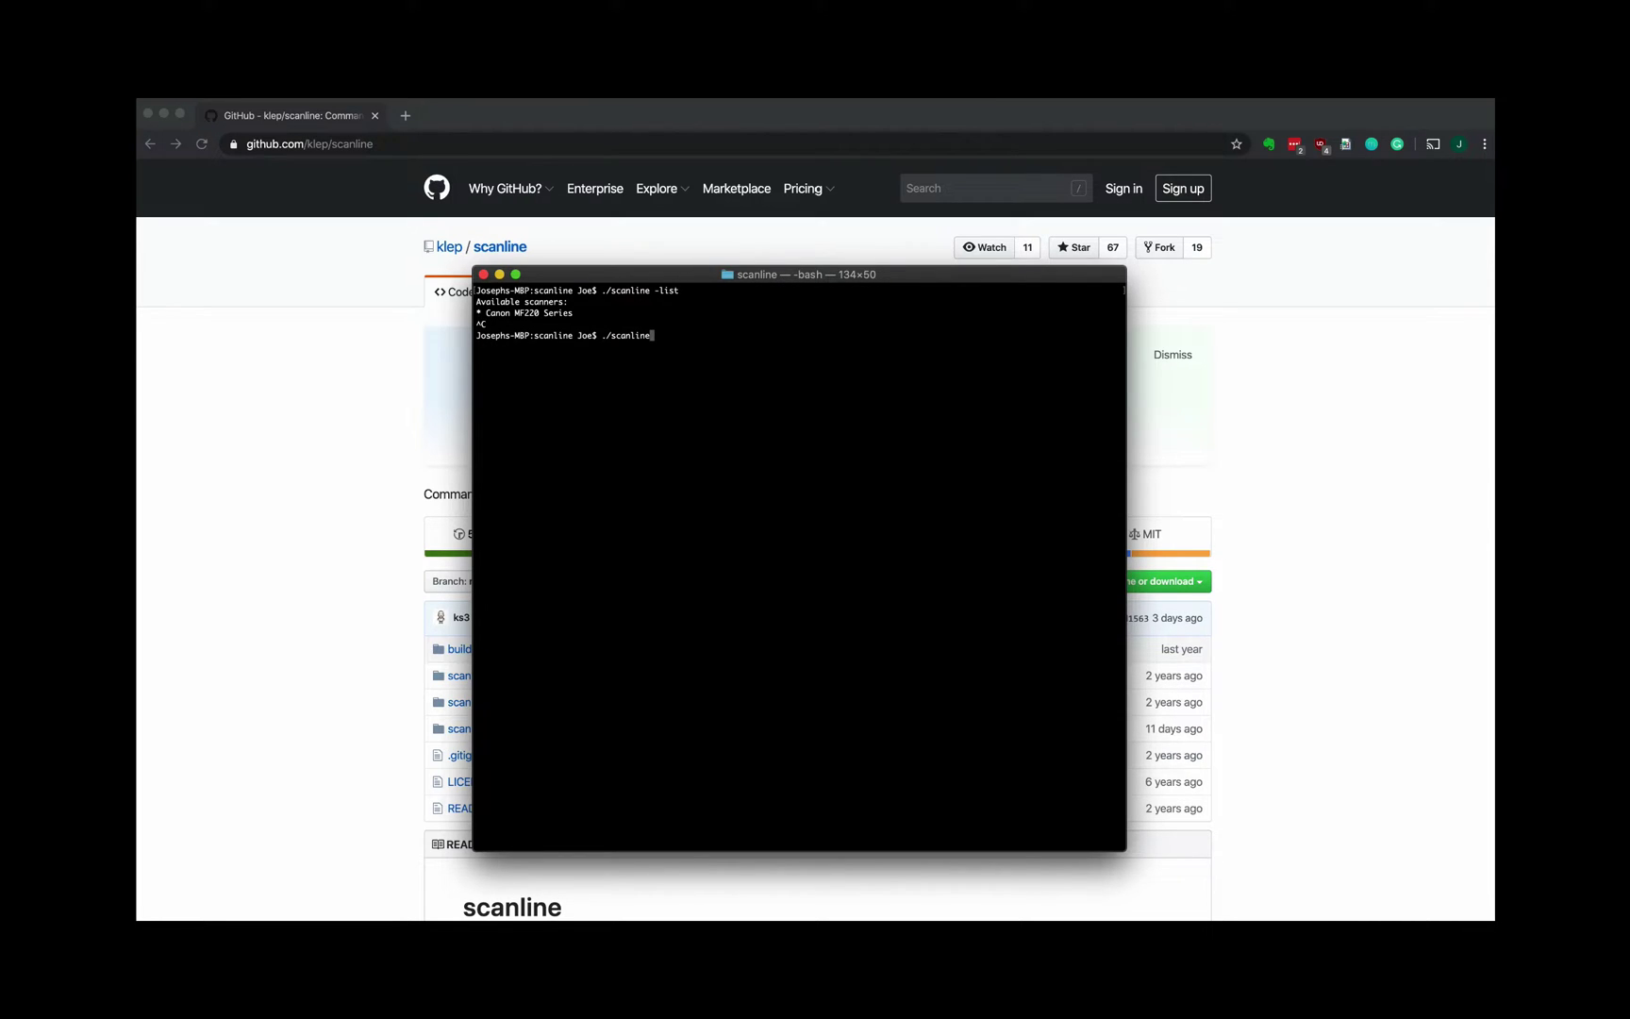
key(Return)
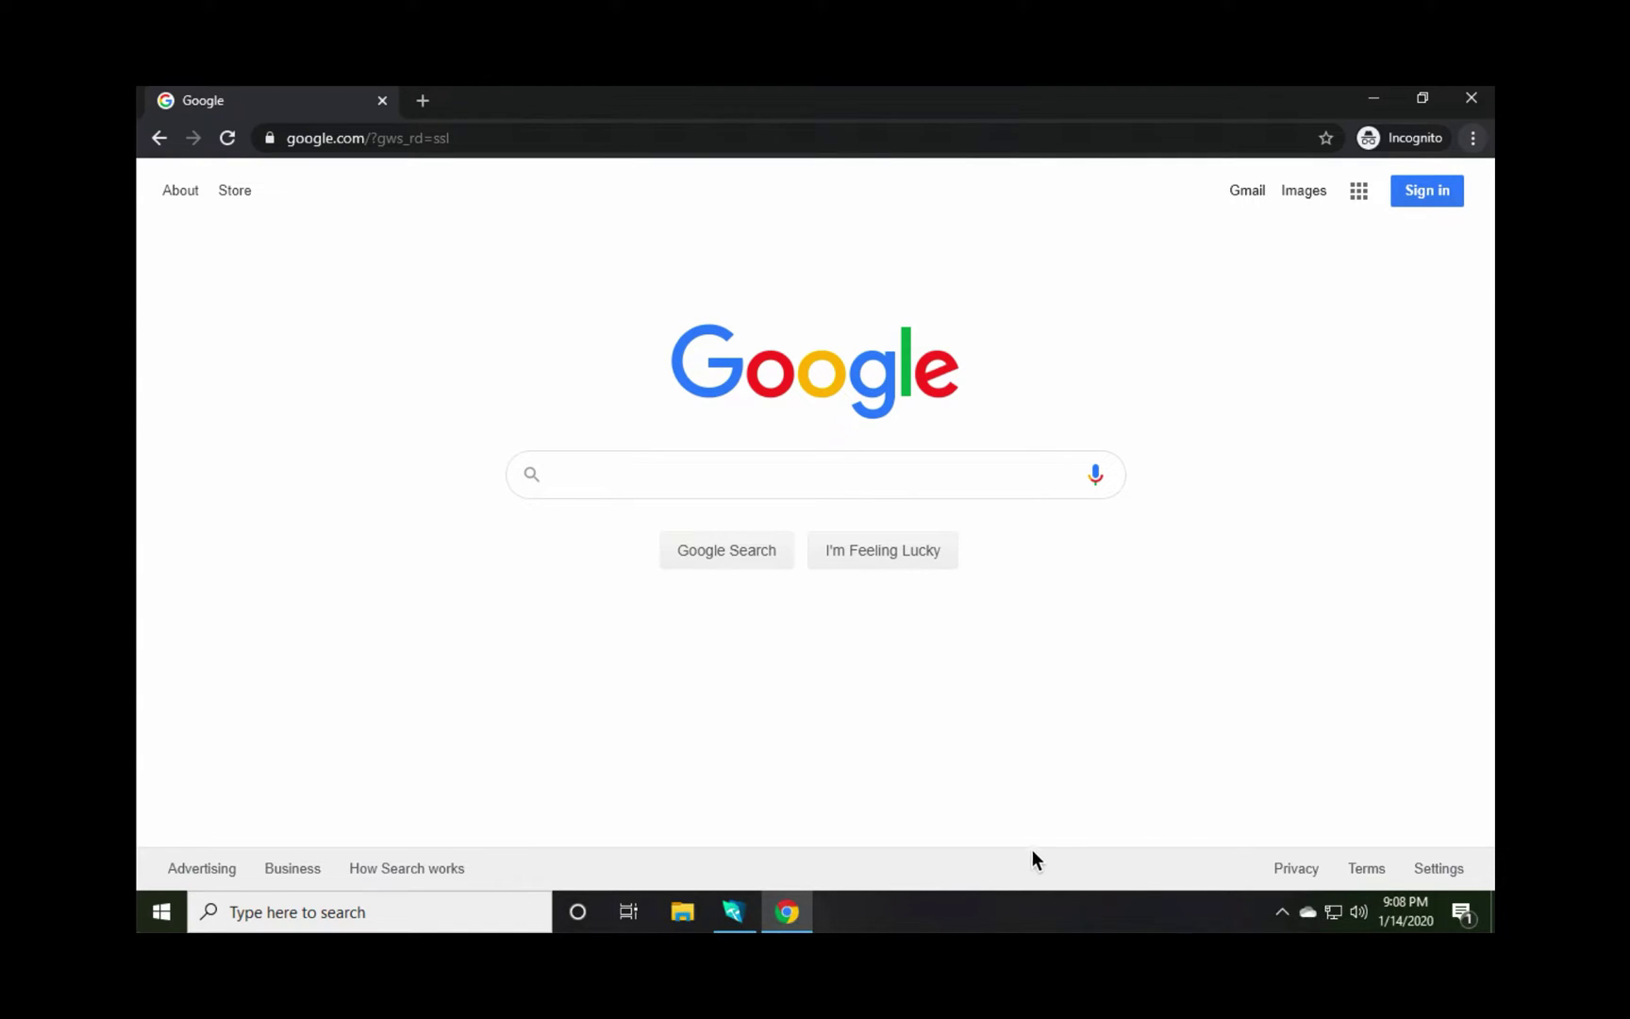
- Search Google for NAPS2, go to naps2.com, and download the NAPS2 6.1.2 installer
click(734, 473)
text(NA)
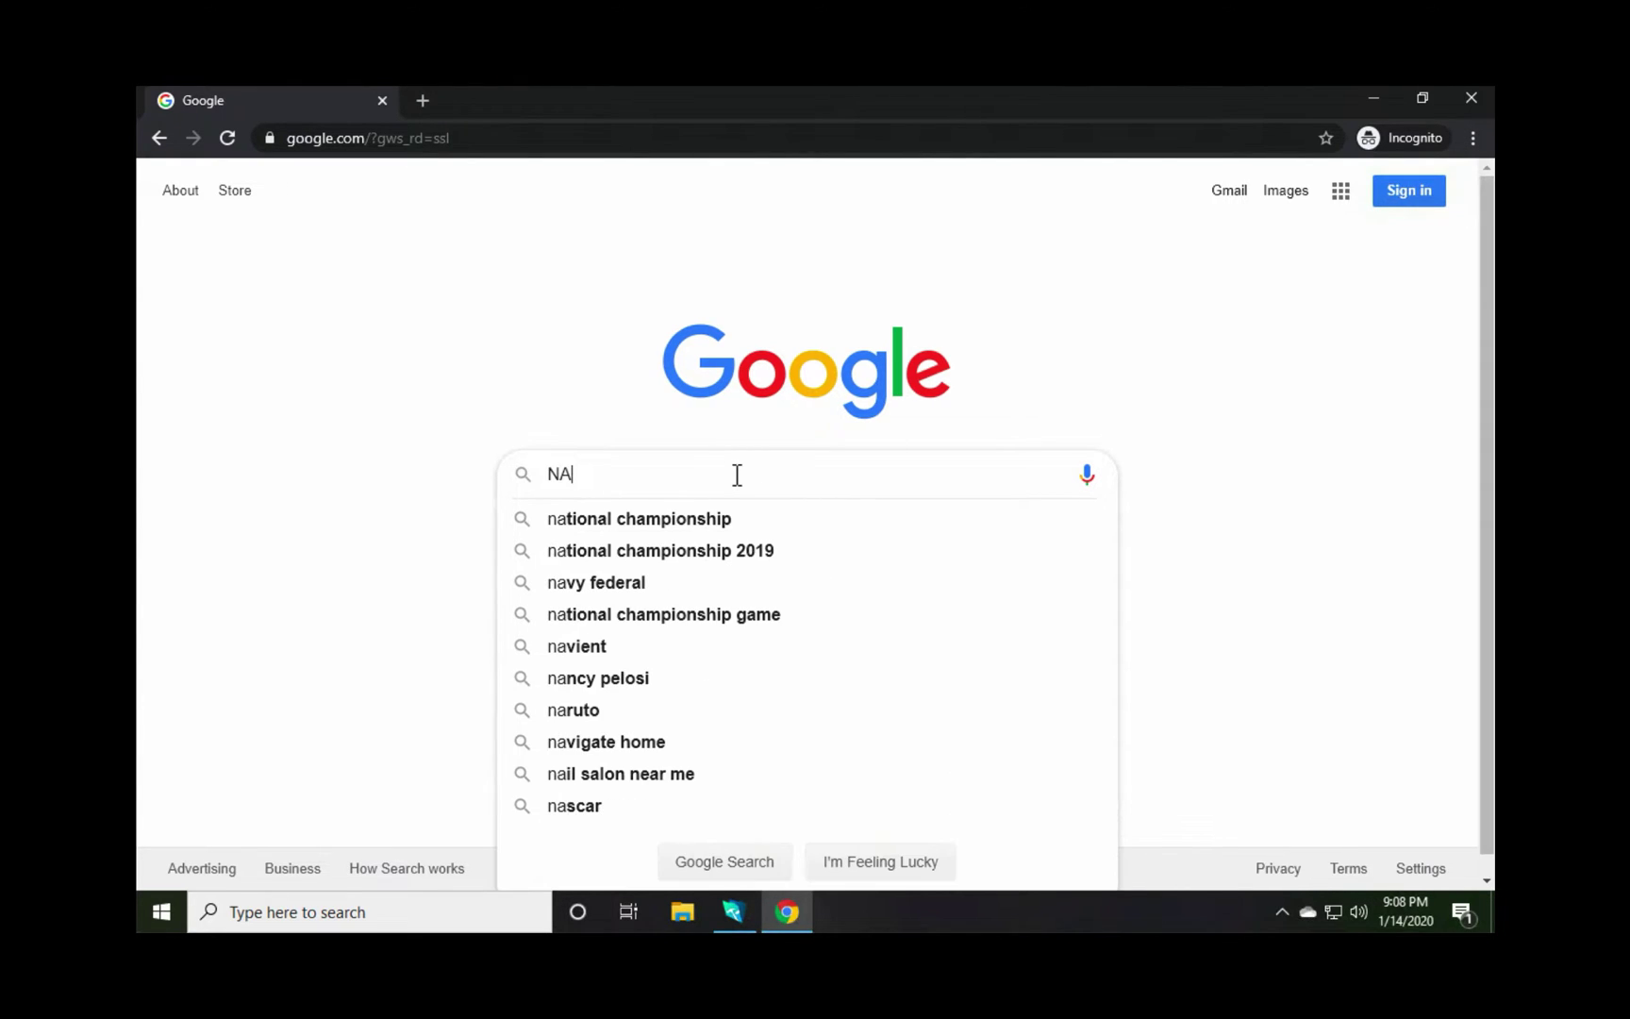
text(PS2)
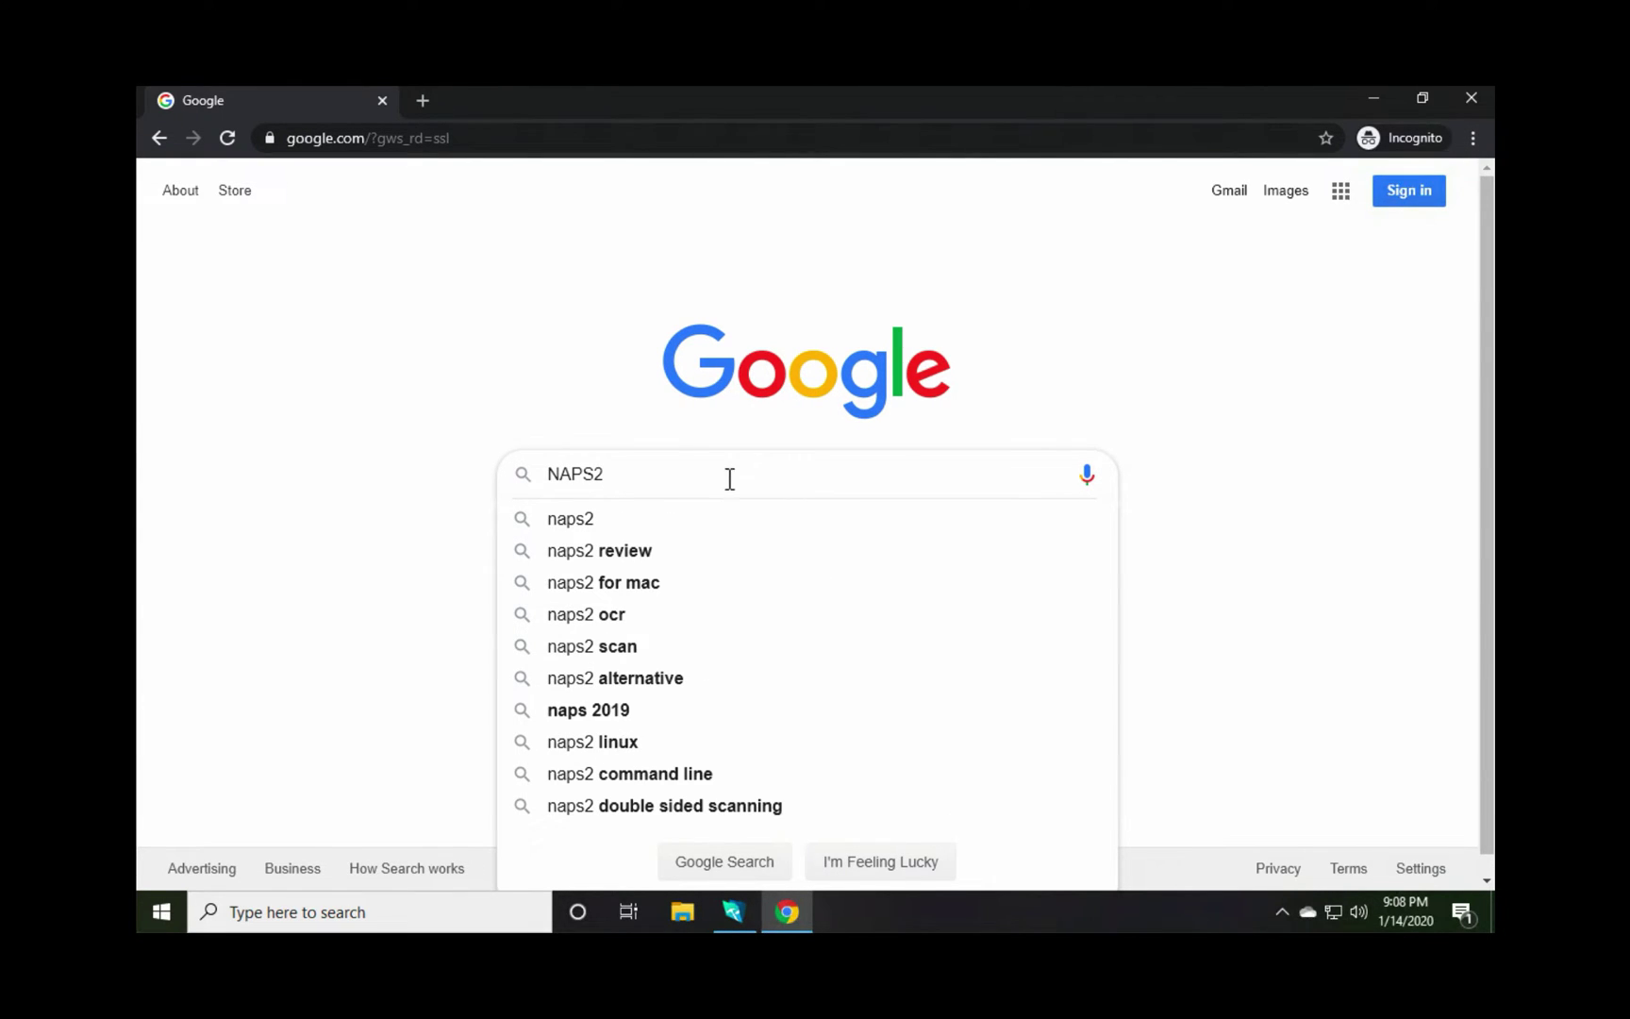
click(641, 520)
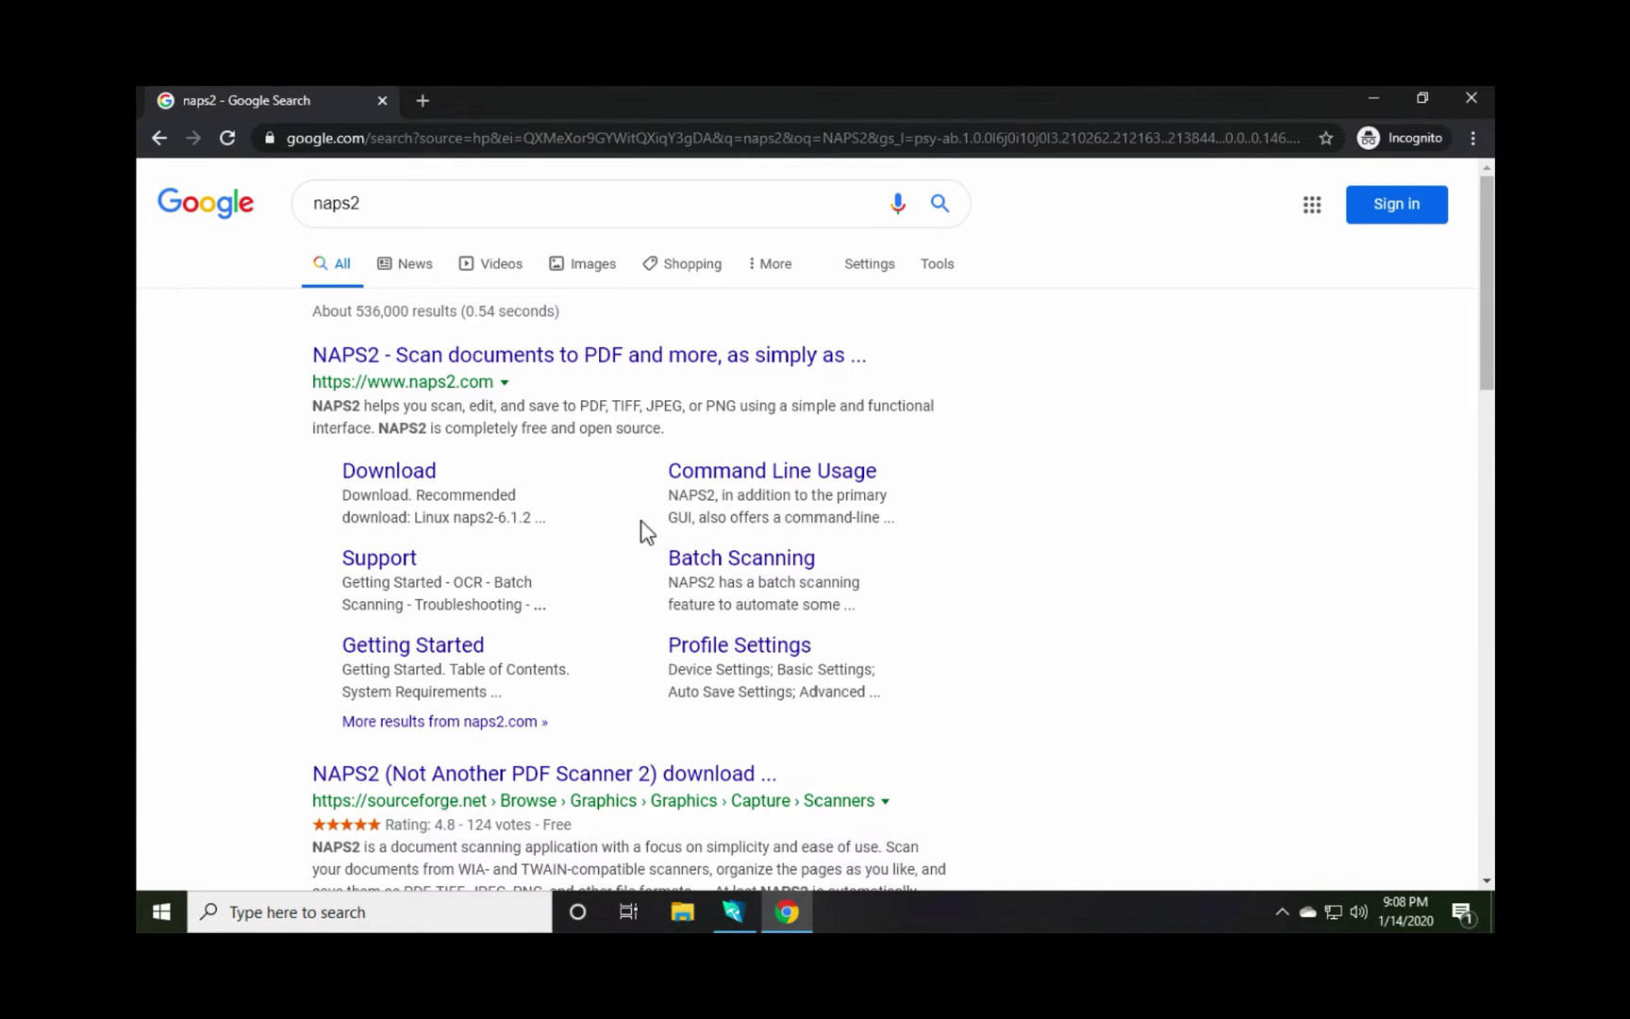
click(623, 360)
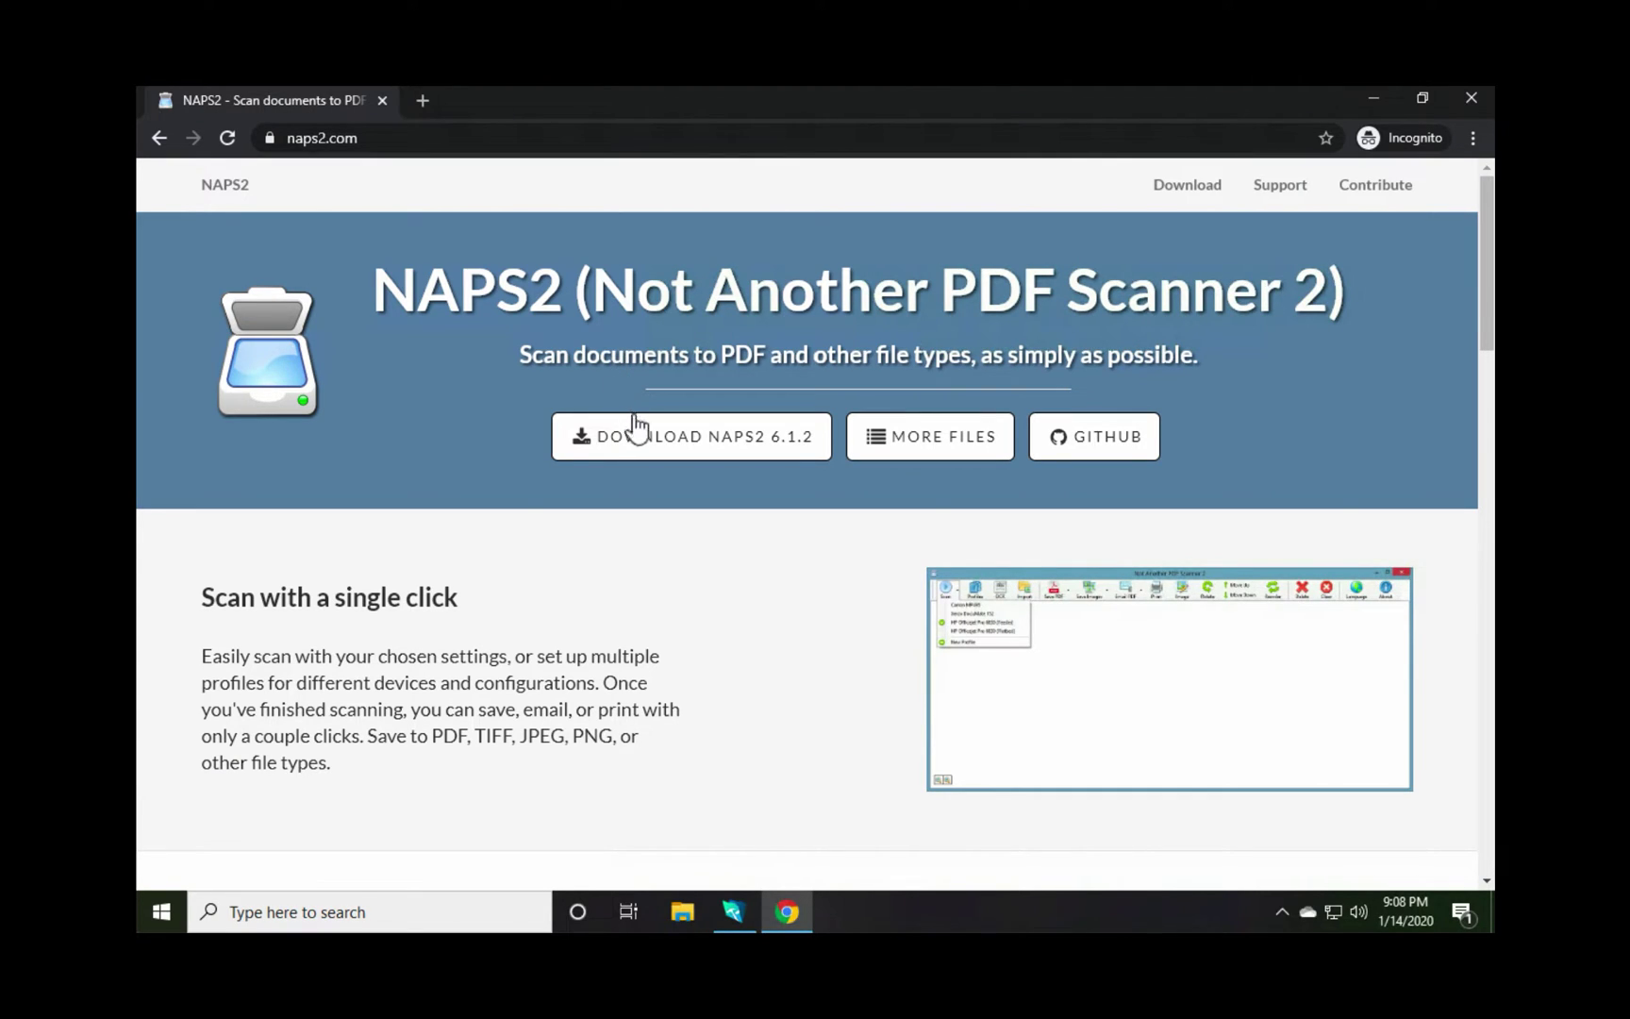
click(702, 462)
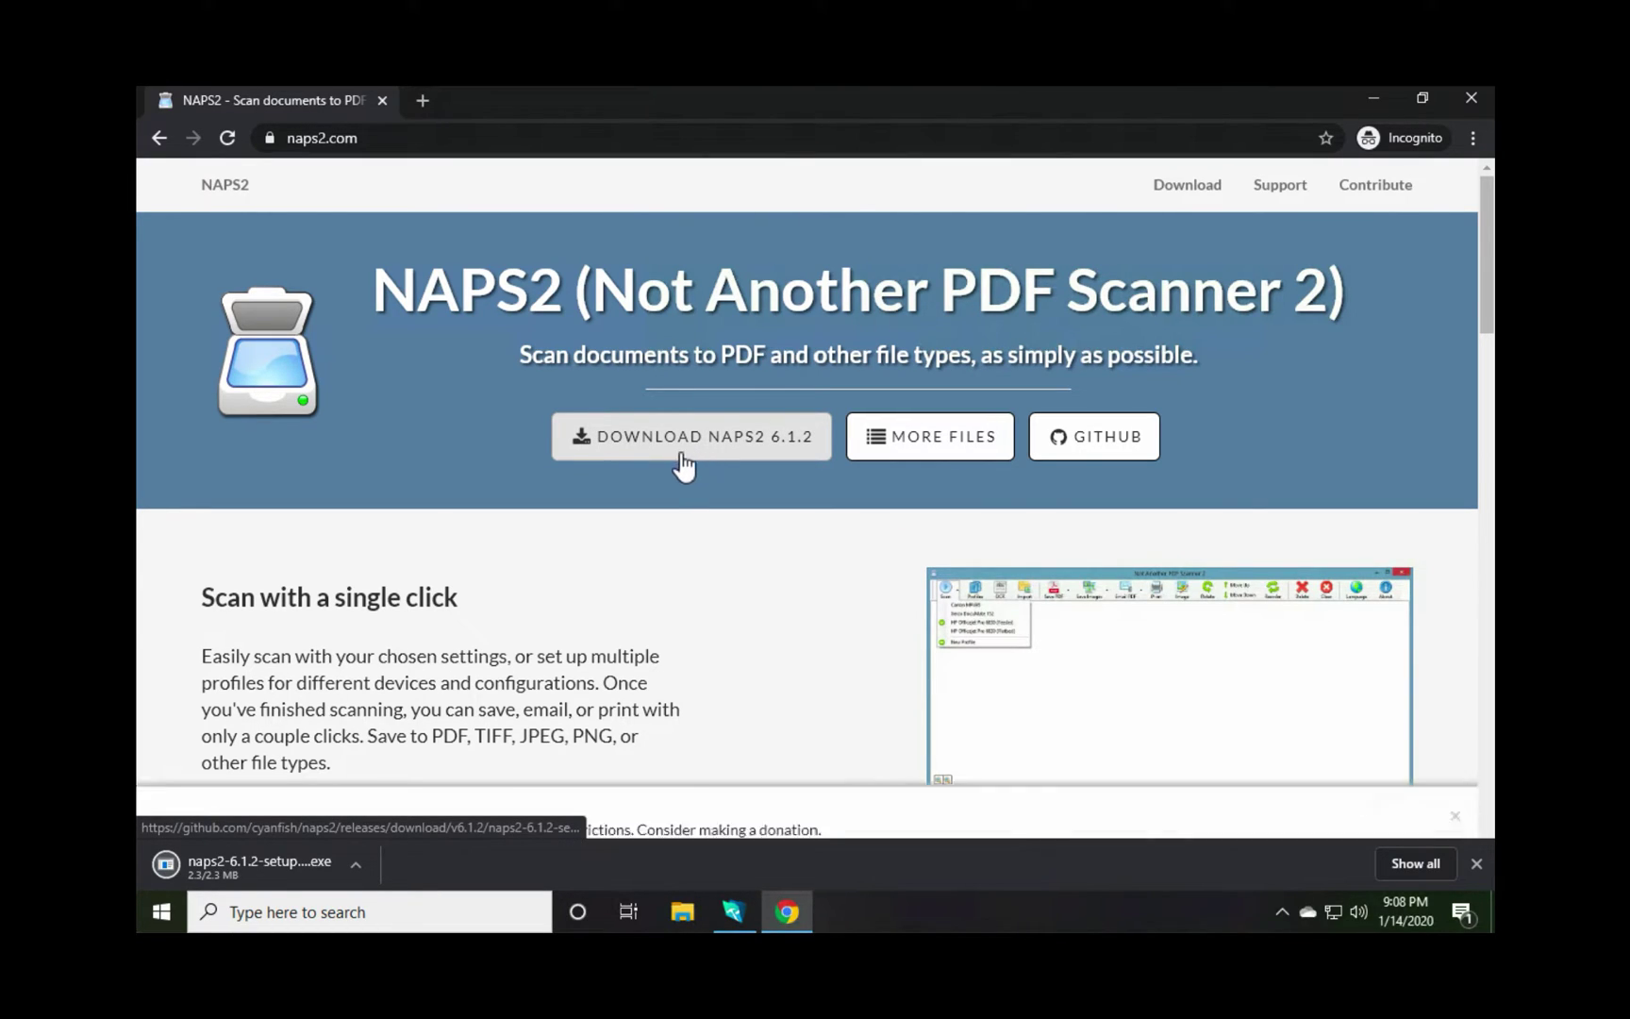
- Launch the downloaded NAPS2 installer, allow it to make changes, and keep English as setup language
click(293, 871)
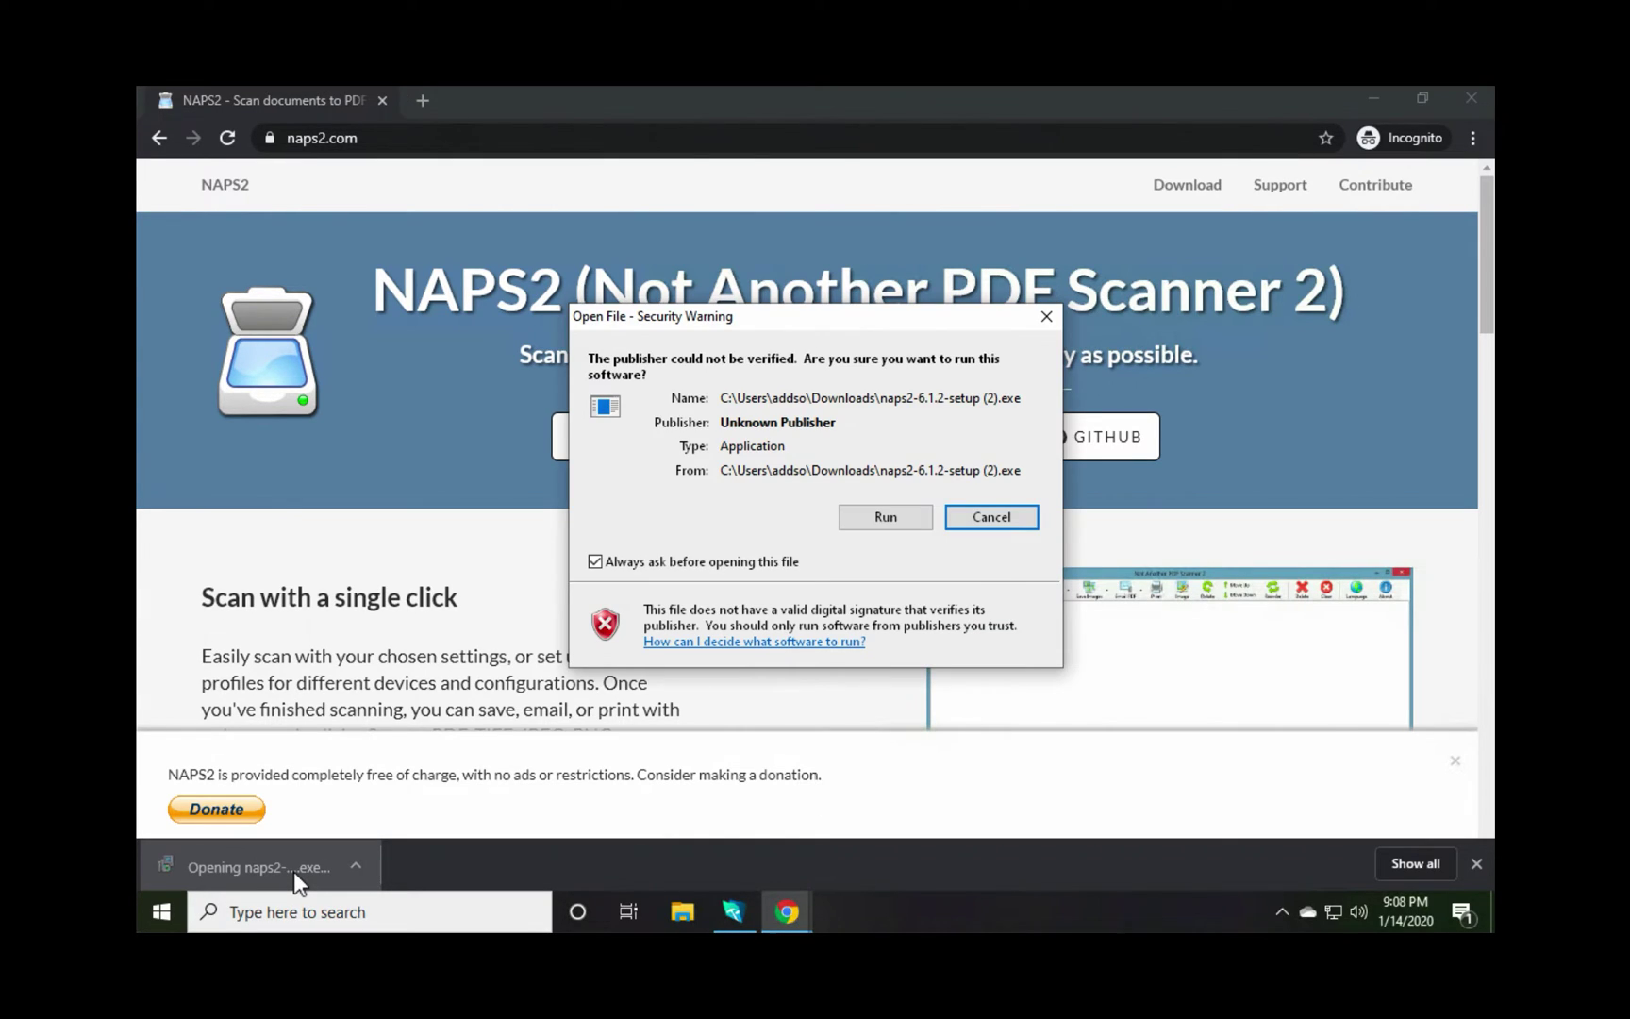
click(889, 517)
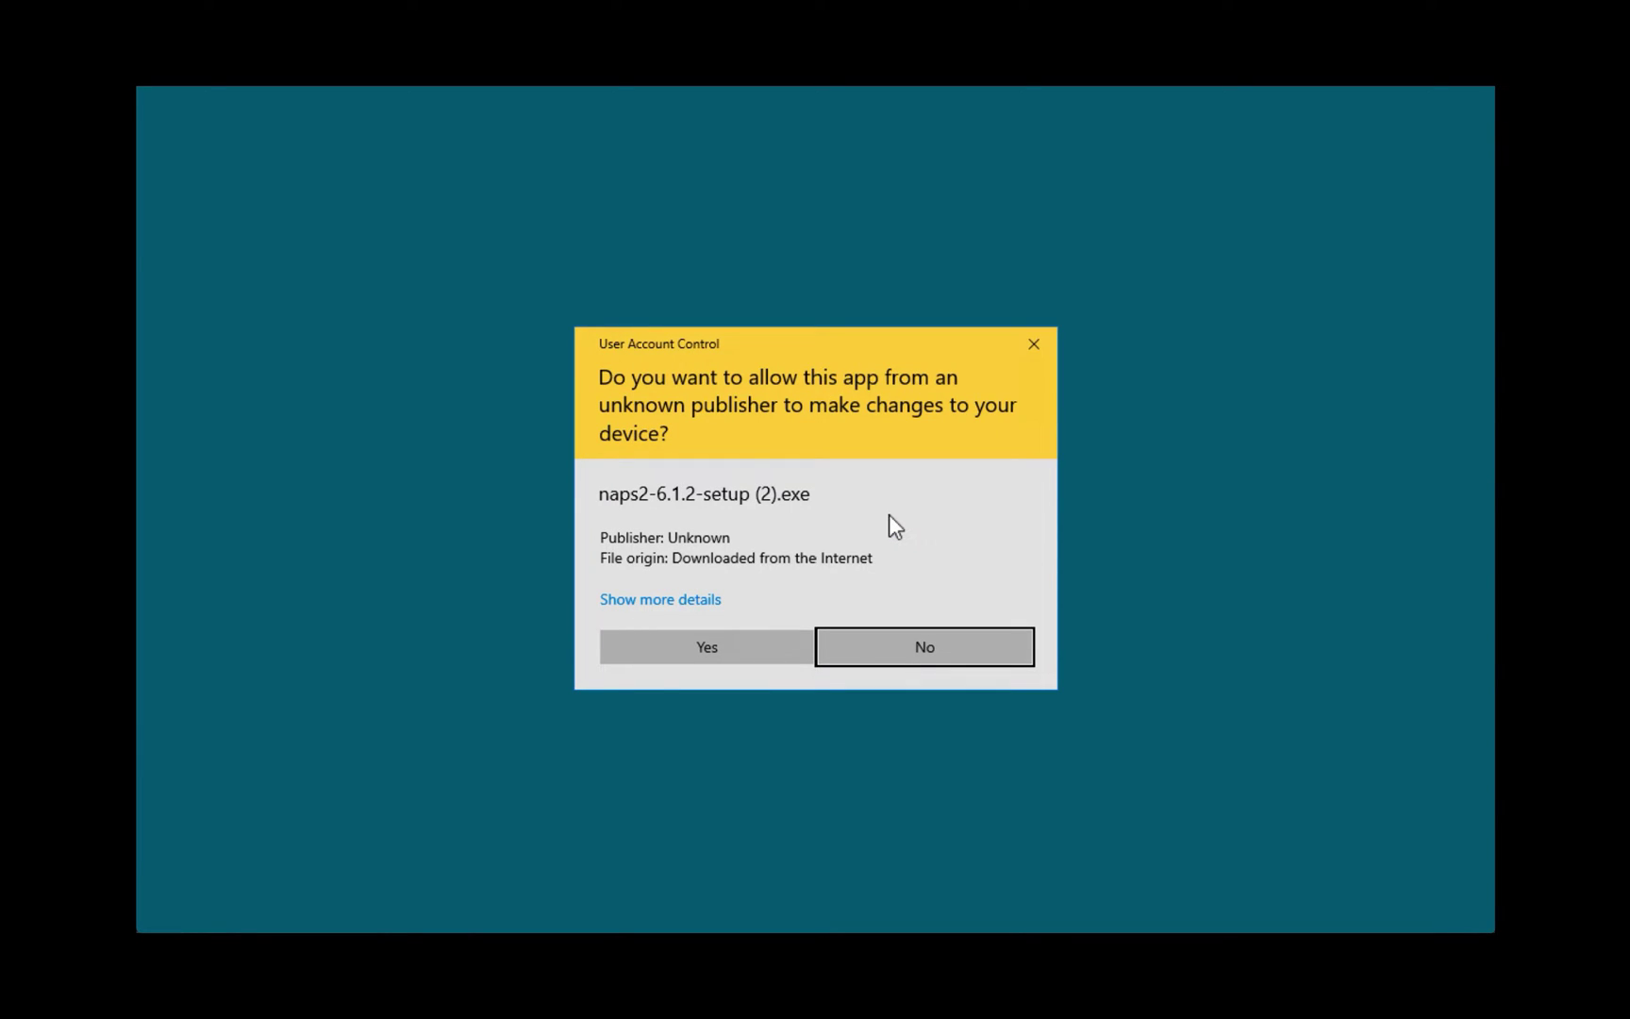
key(Left)
key(Return)
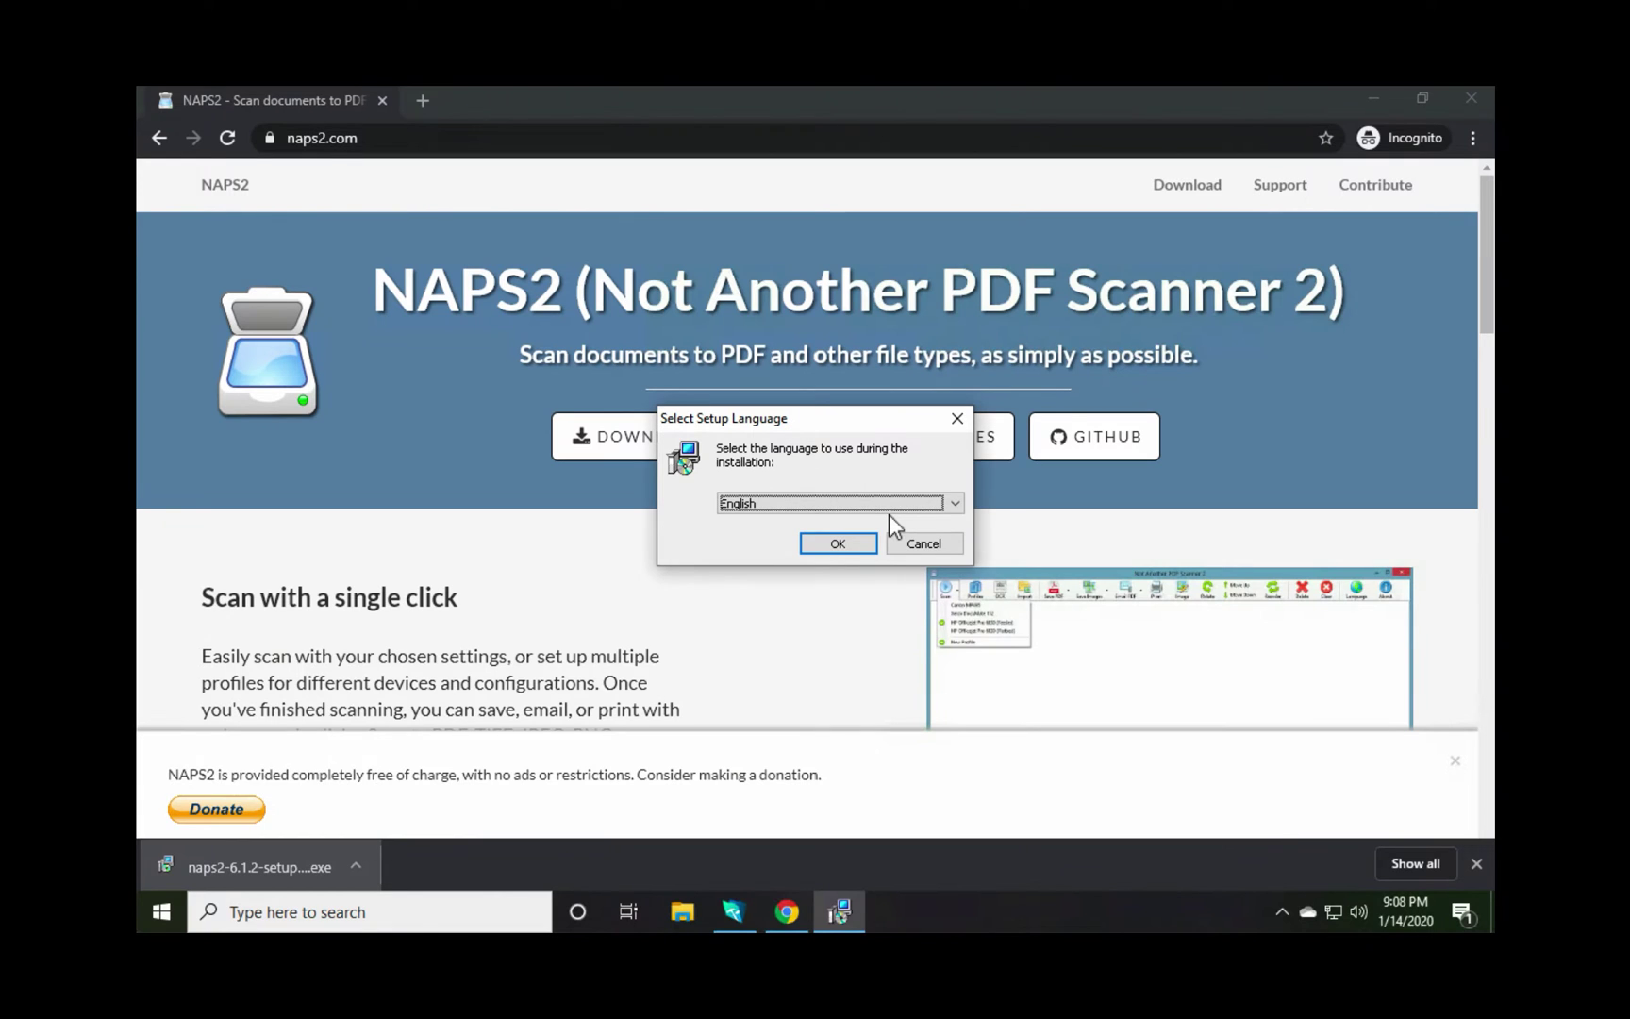
click(845, 544)
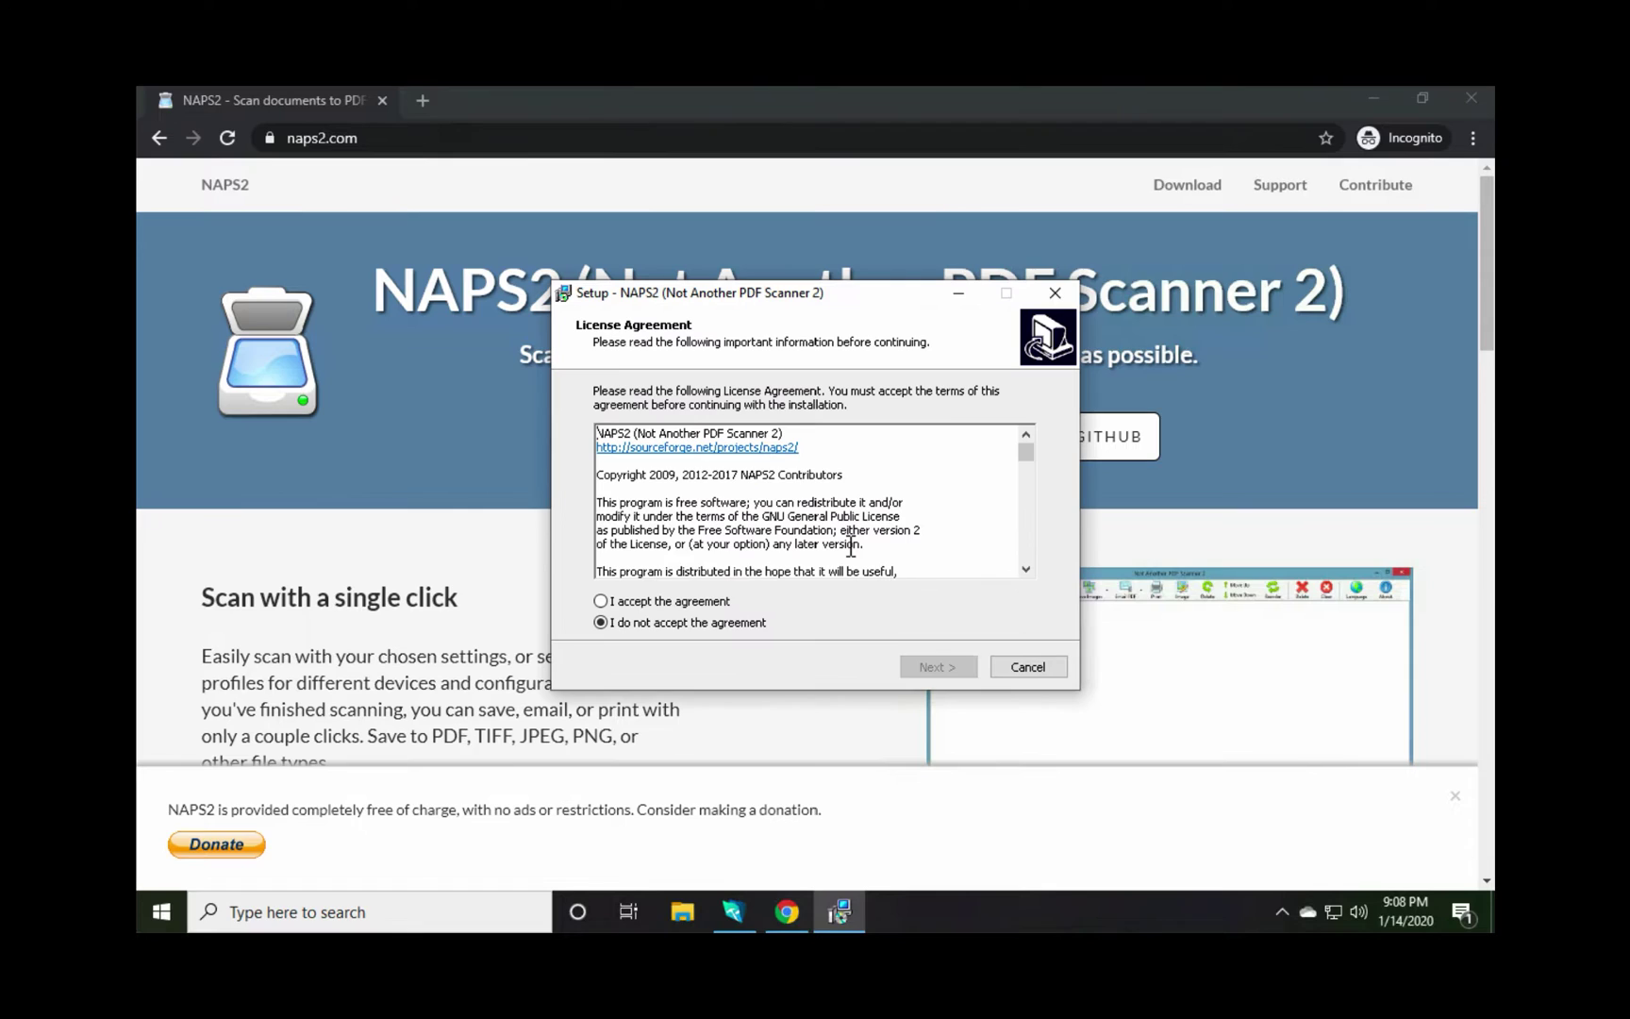
- Accept the license, keep the default install and Start Menu folders, install, and finish
click(601, 601)
click(930, 667)
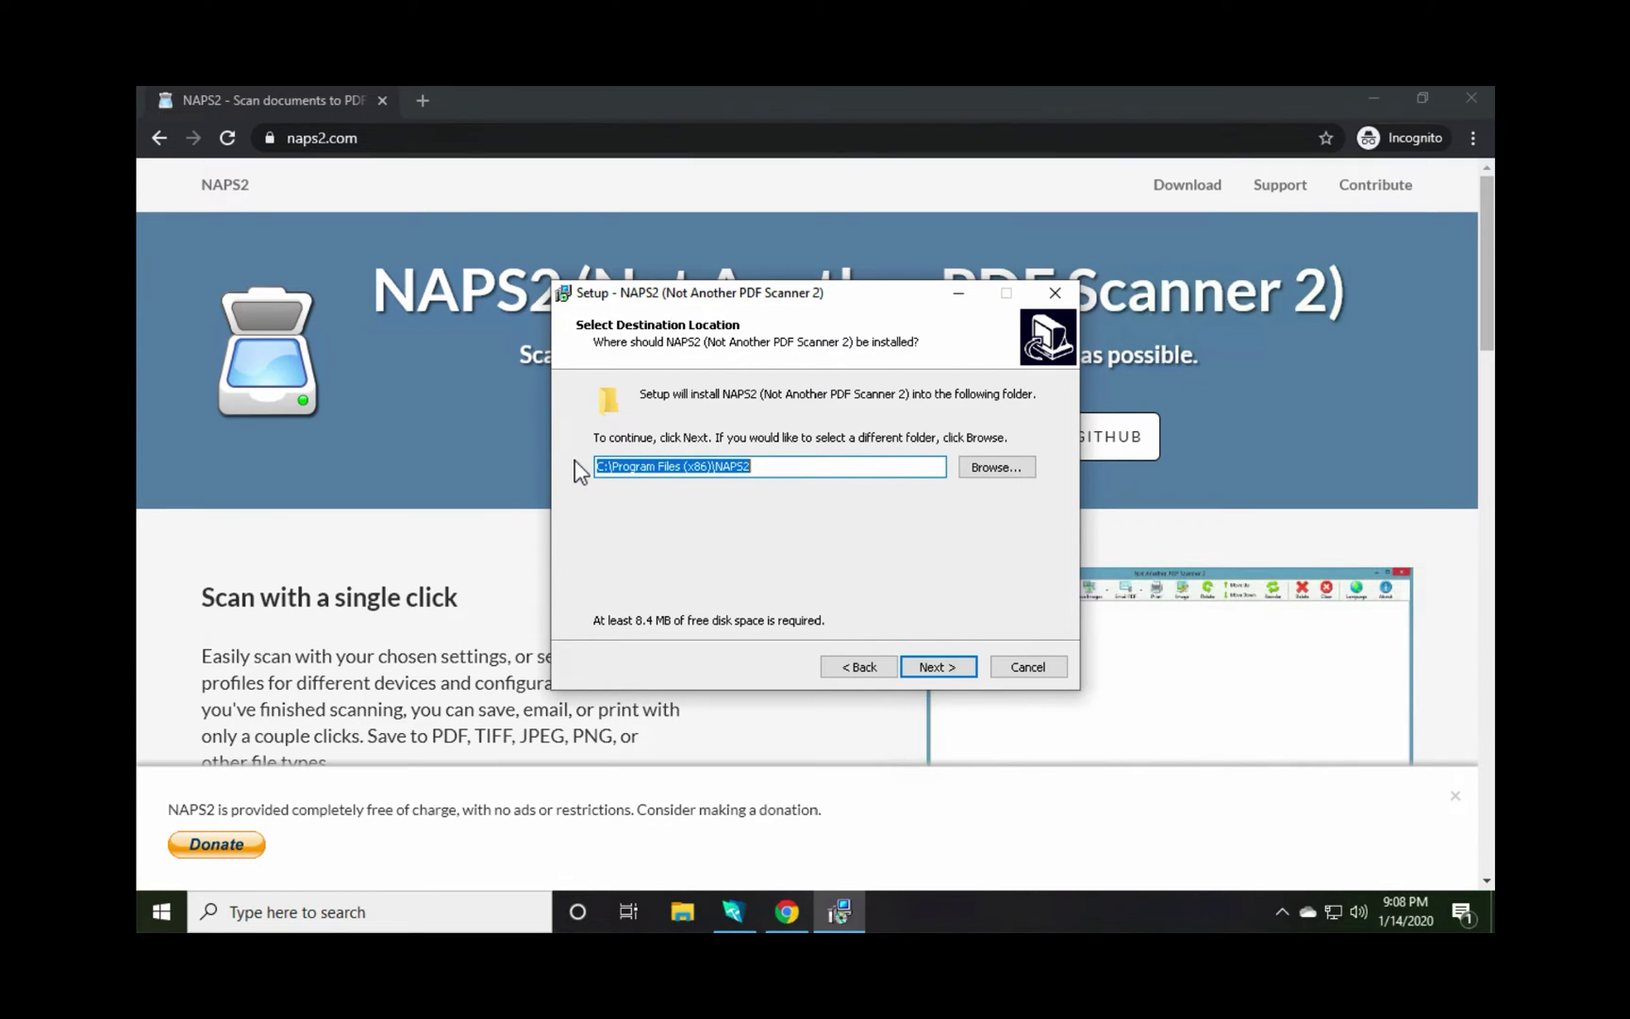
click(954, 671)
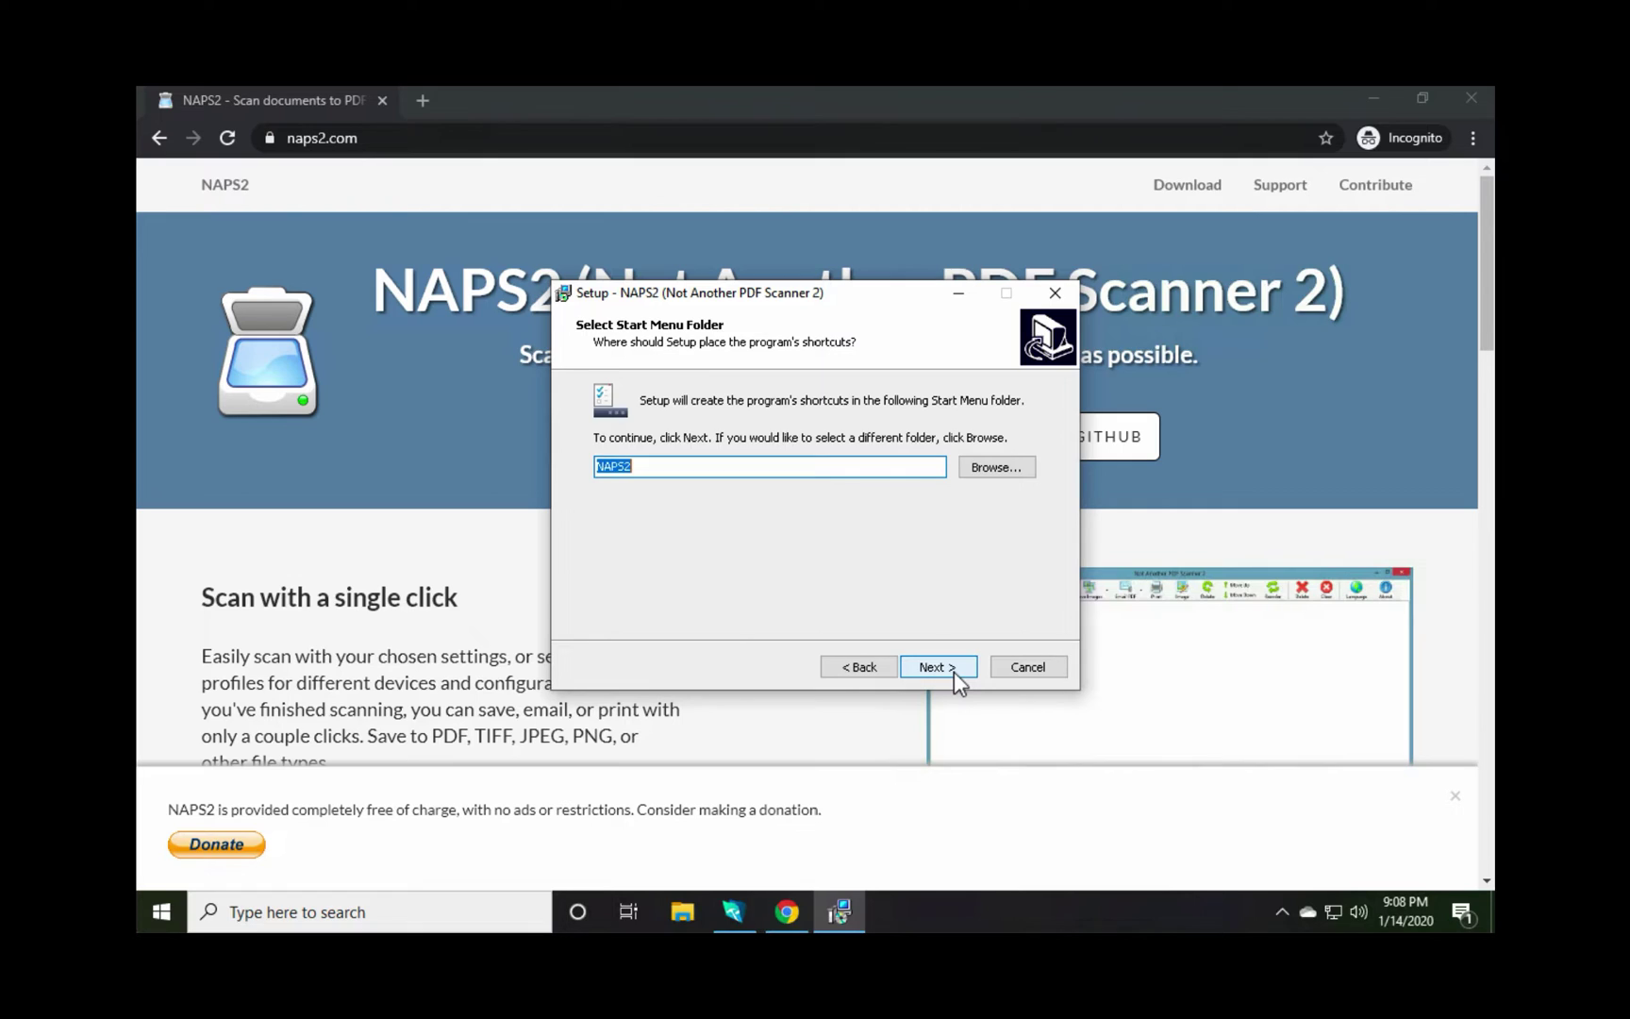
click(954, 670)
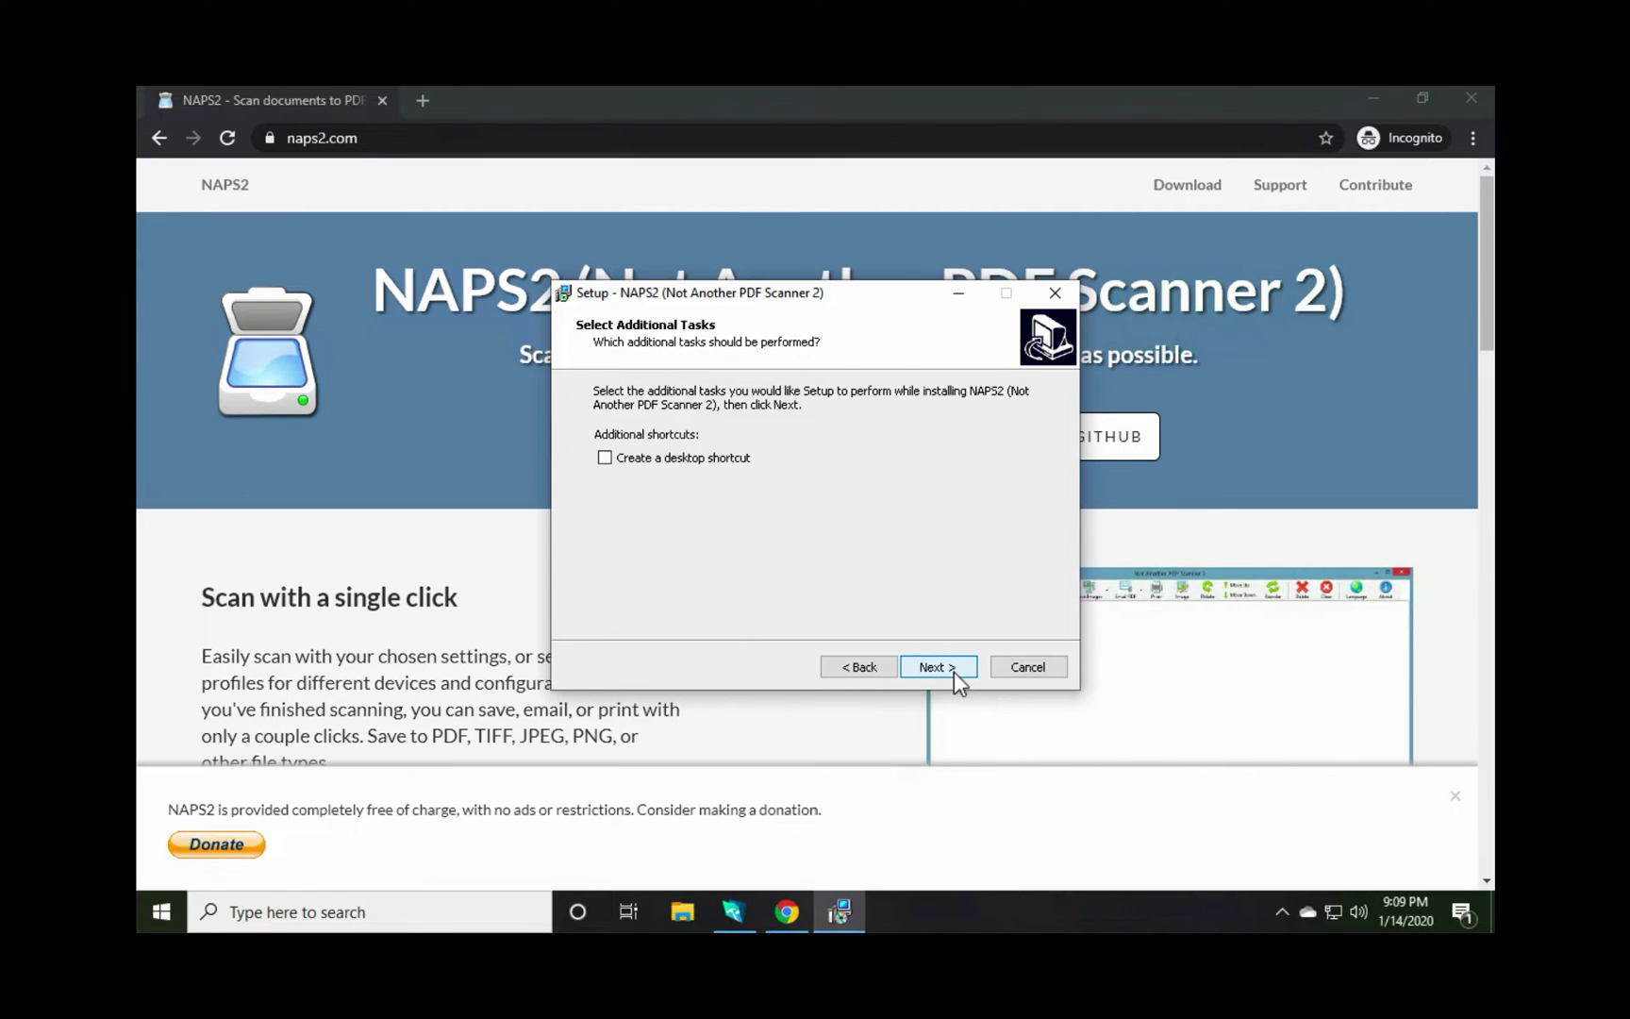
click(954, 671)
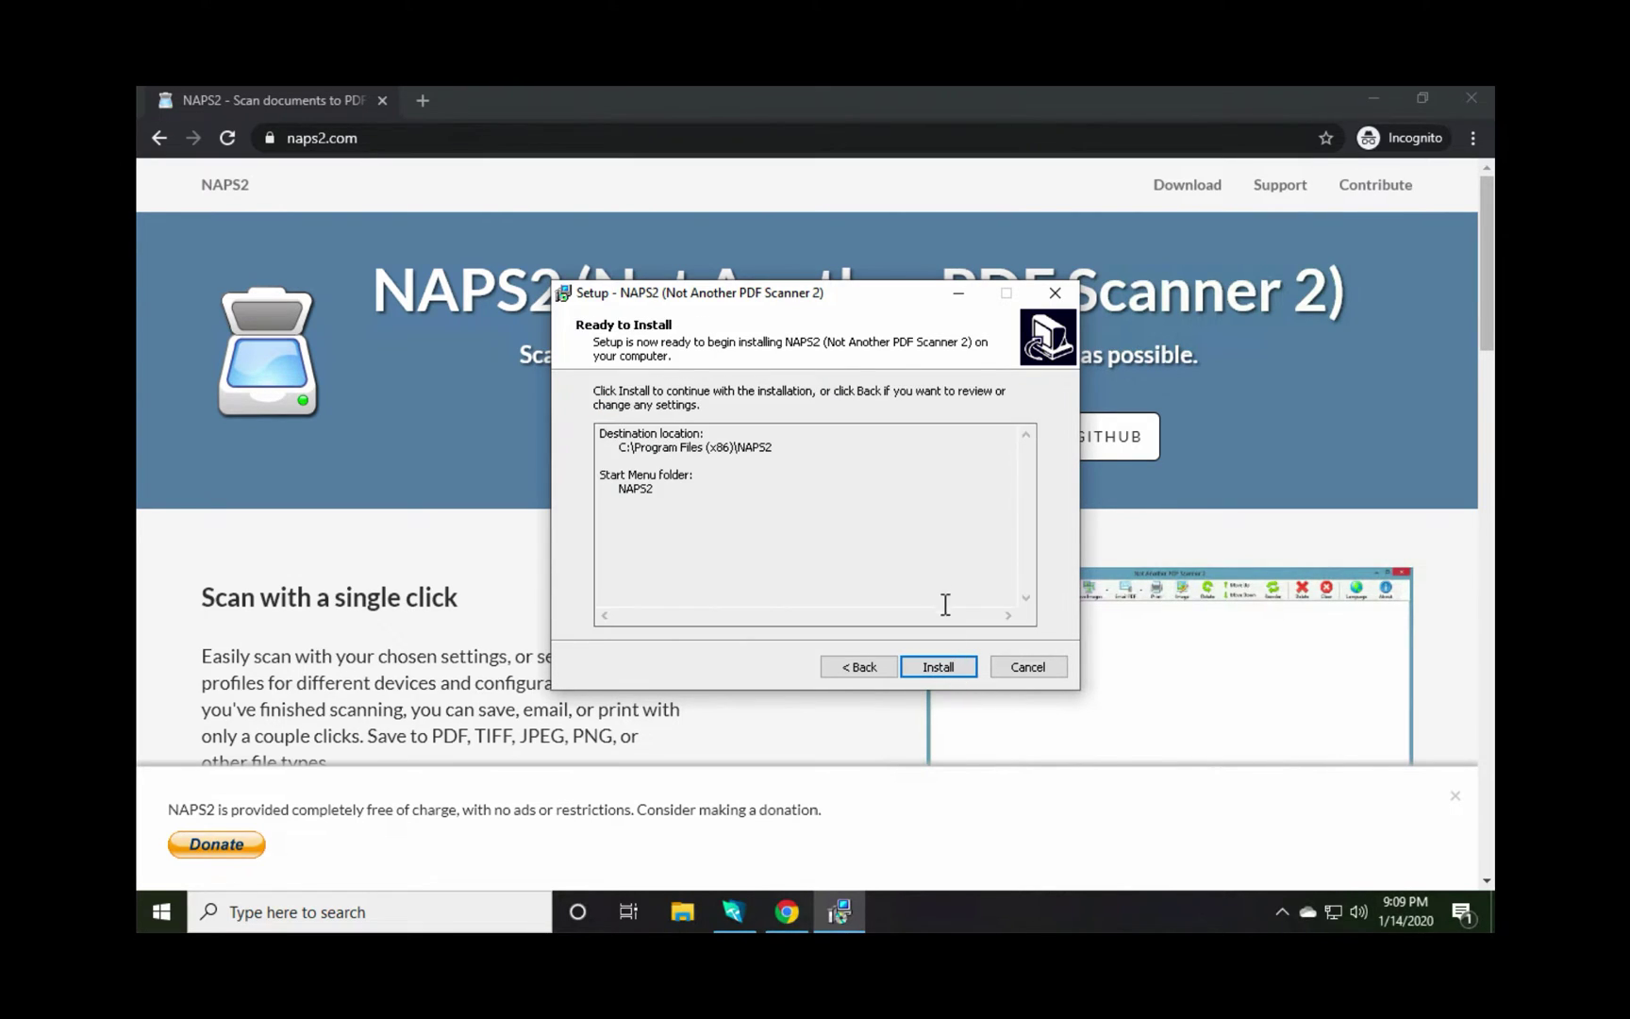
click(939, 668)
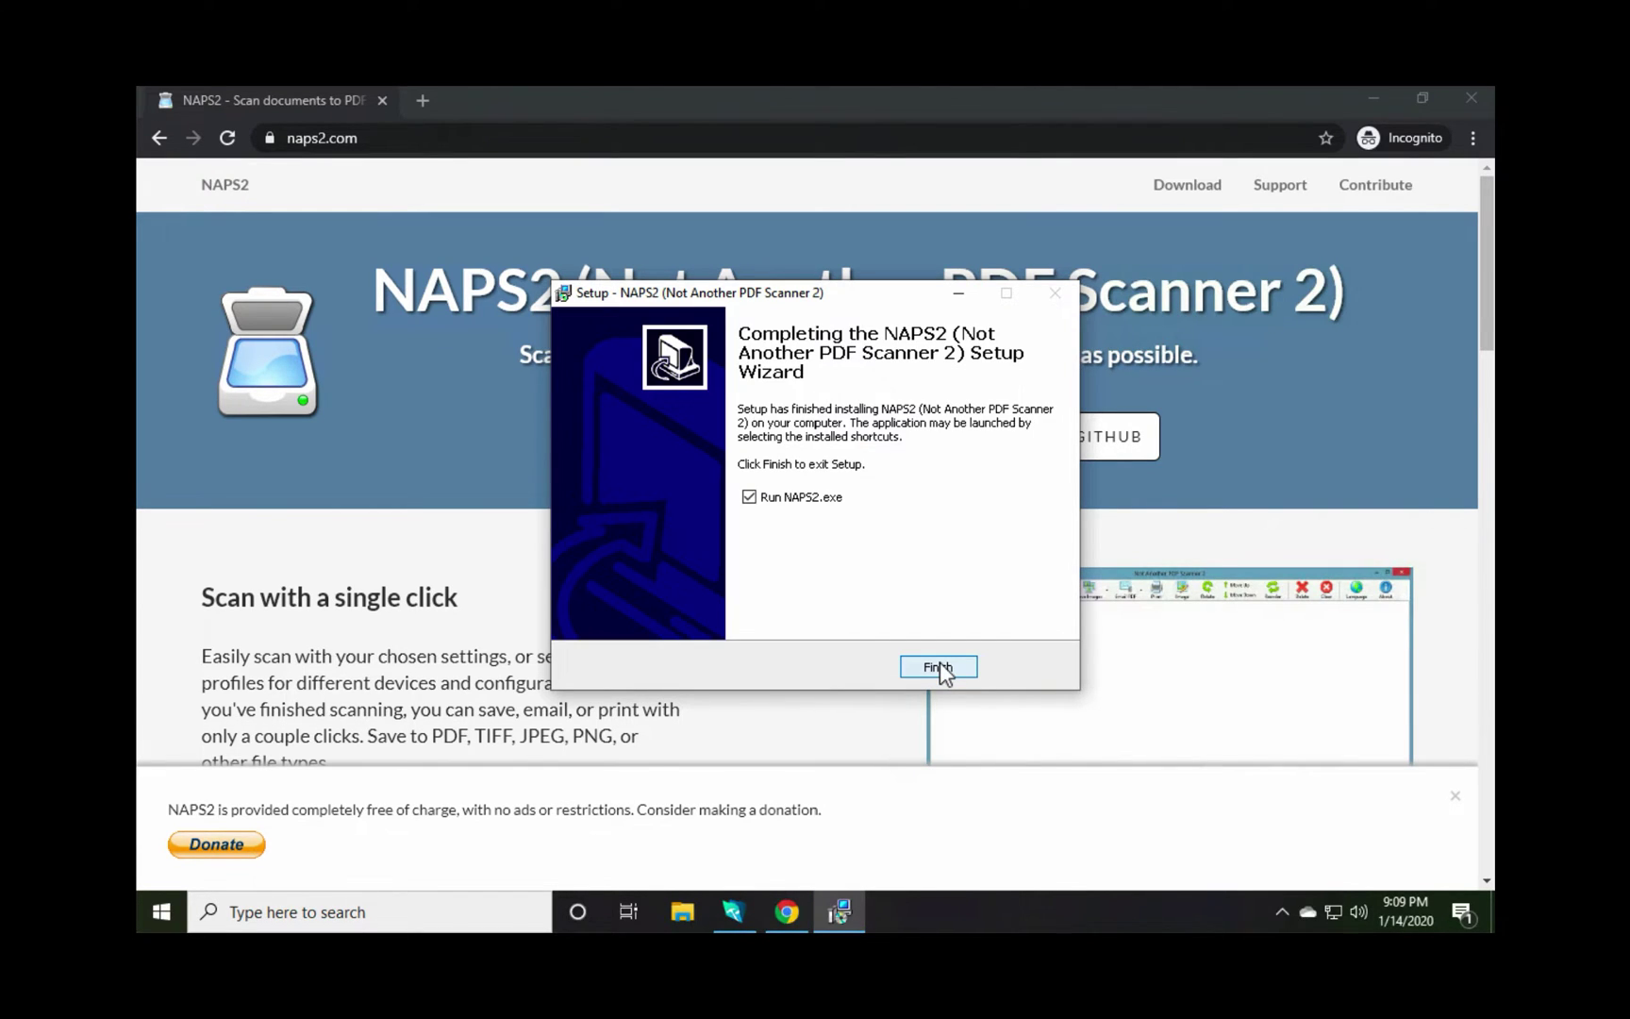
click(940, 668)
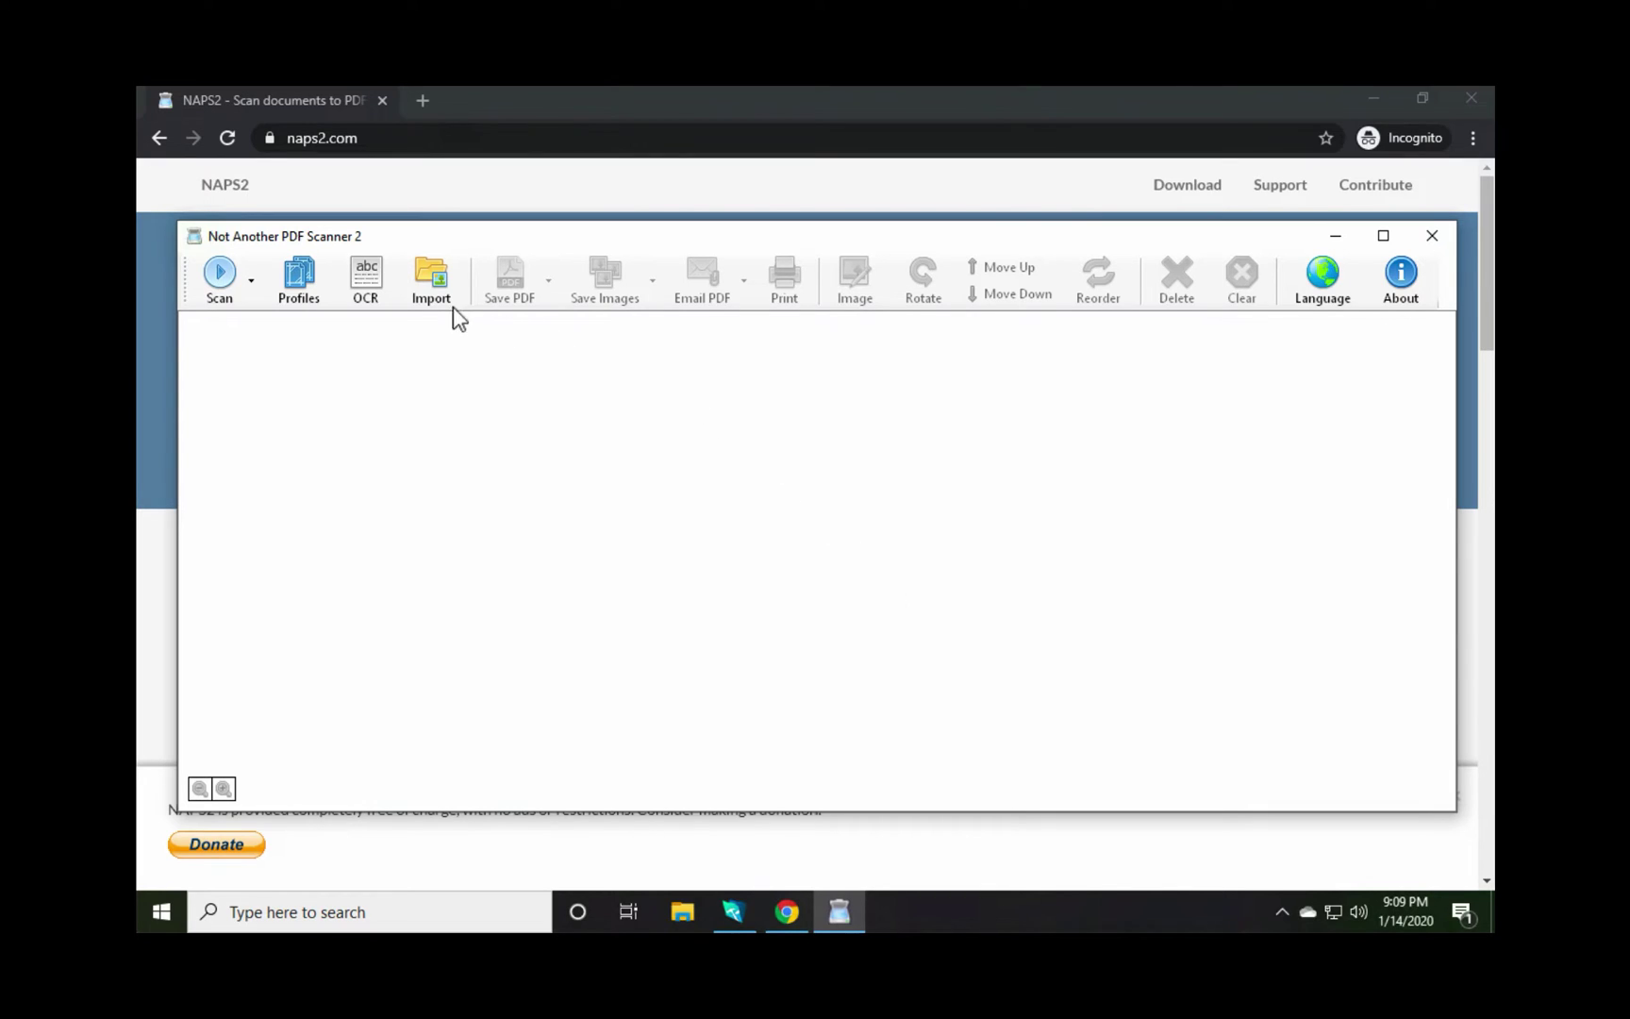
- Show NAPS2's scan profiles, which list only the Default profile
click(297, 268)
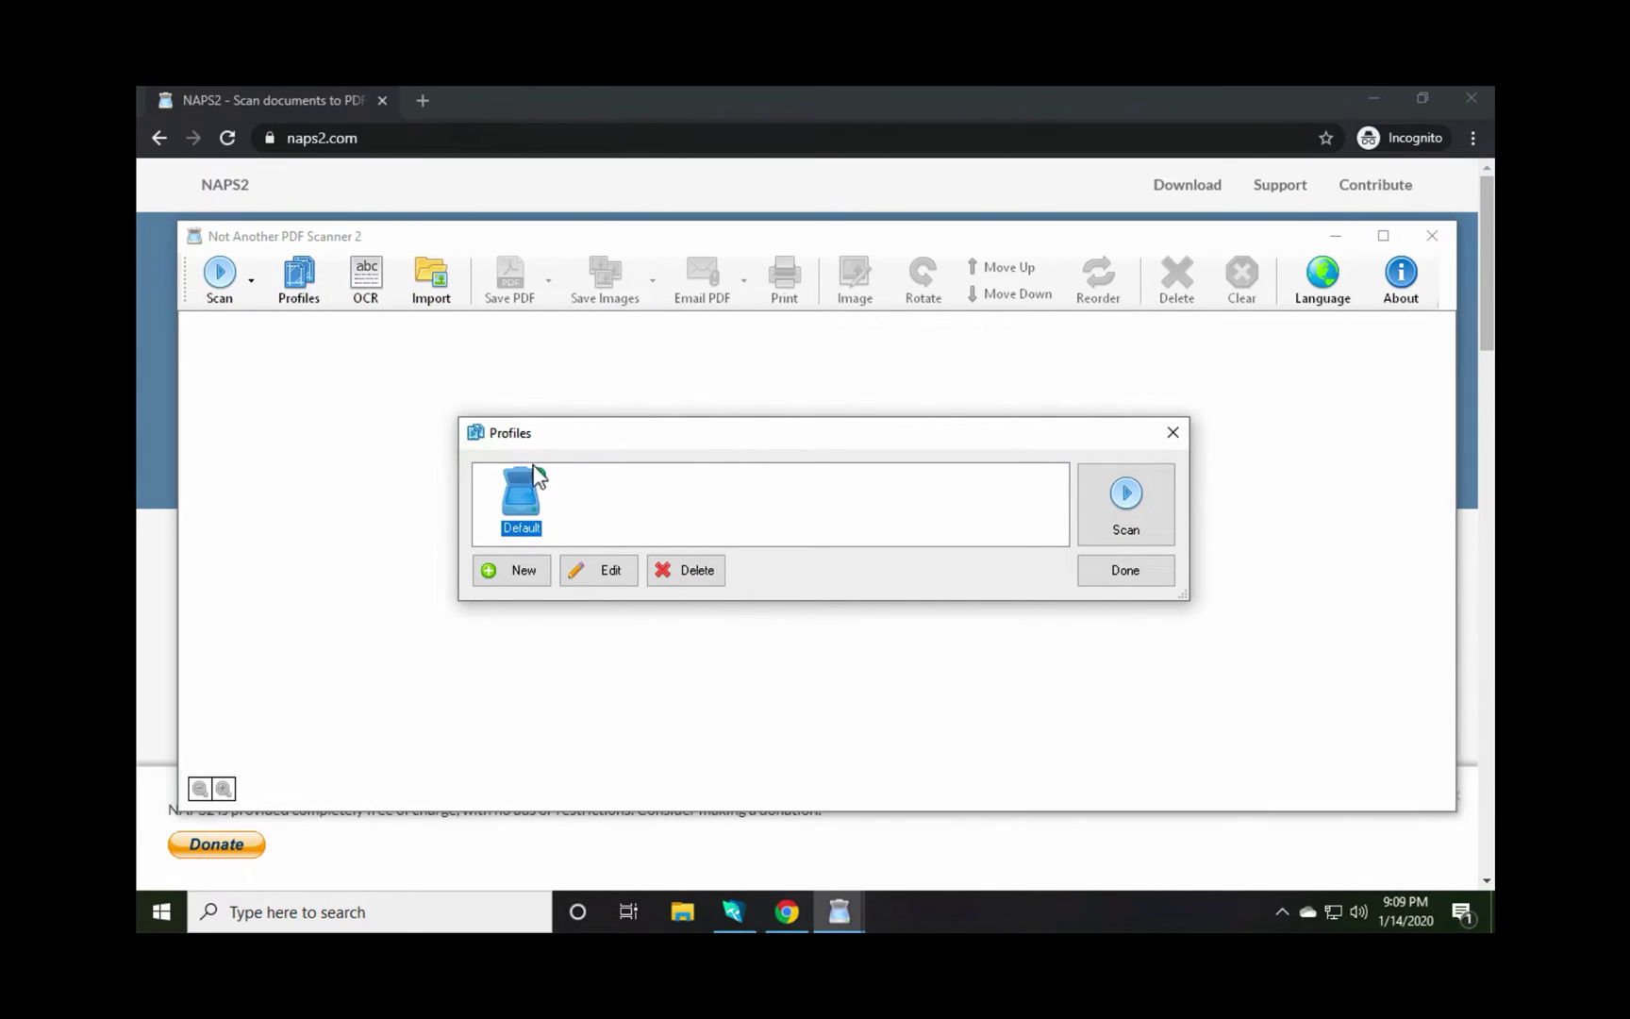
- Edit the Default profile and choose HP ENVY Photo 7100 (USB) as its scanning device
click(605, 572)
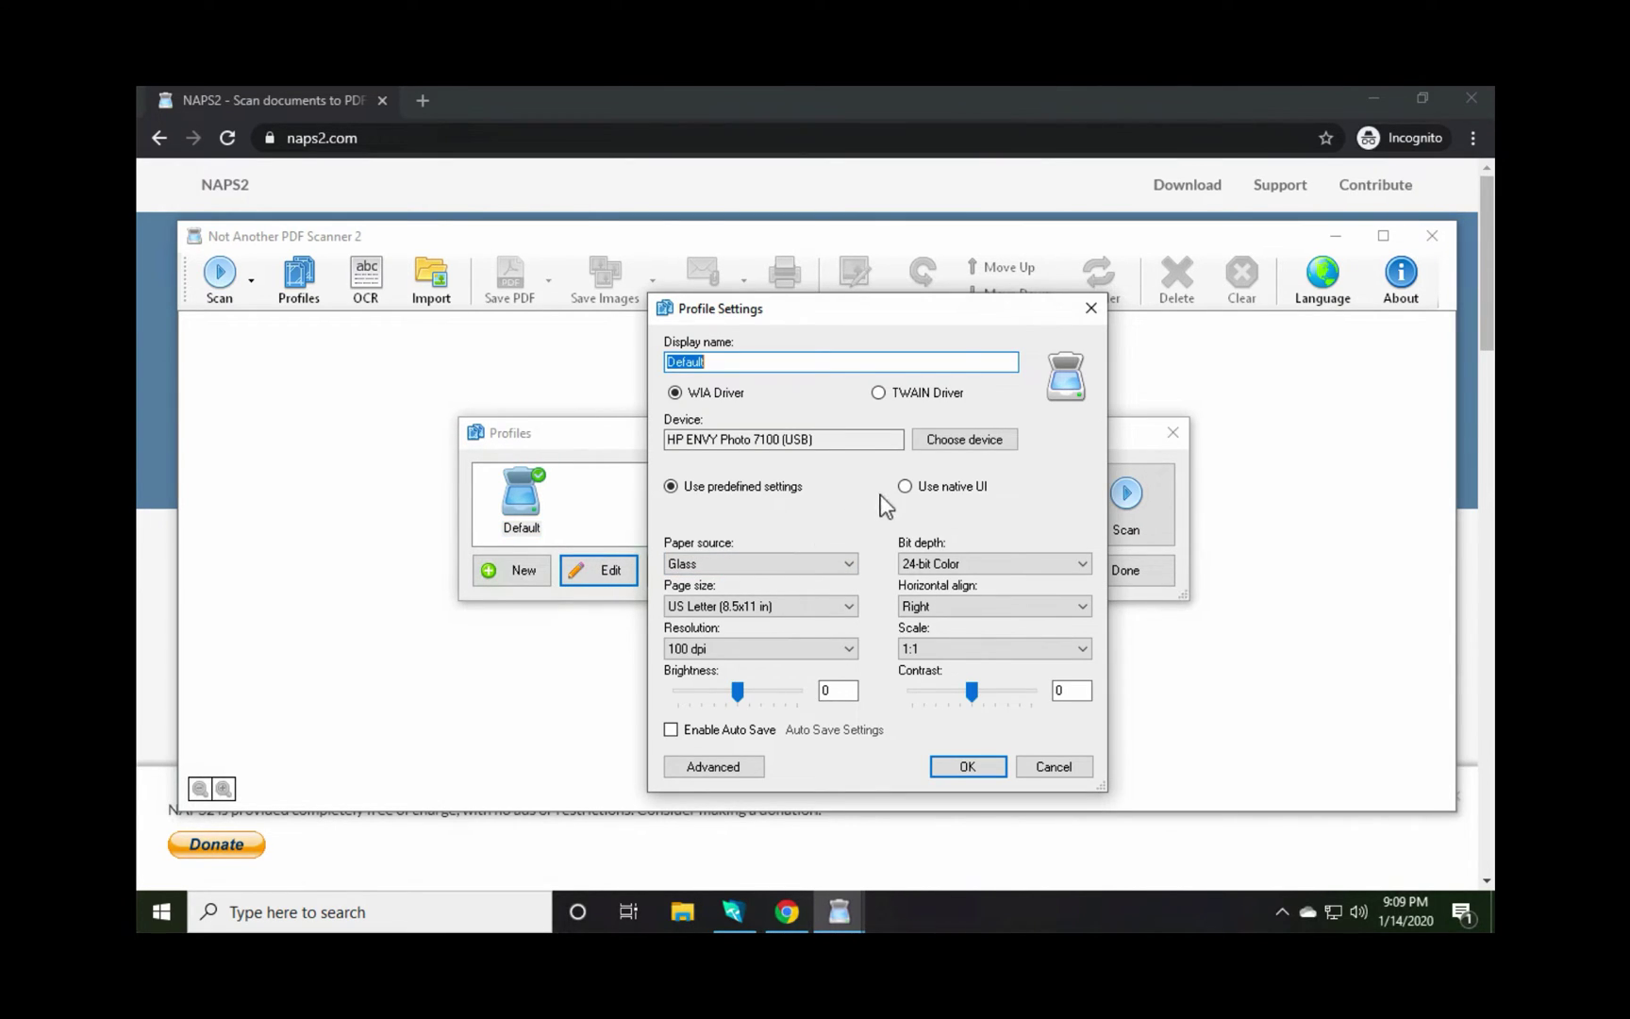
click(967, 442)
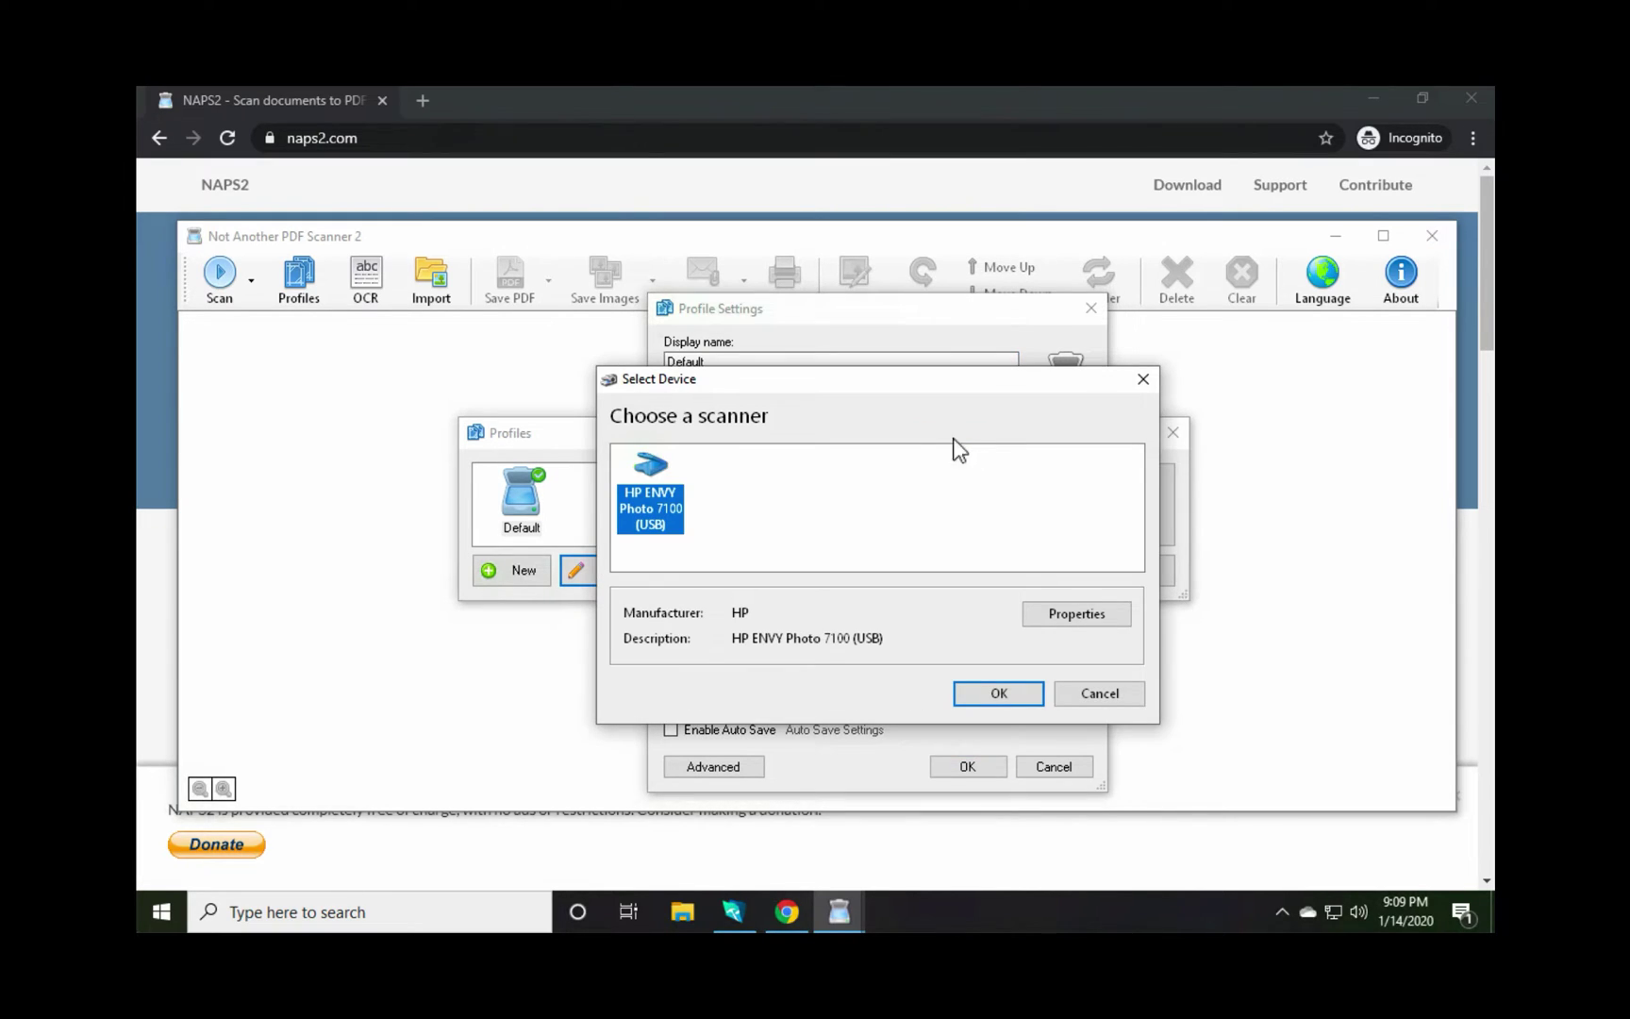
click(698, 508)
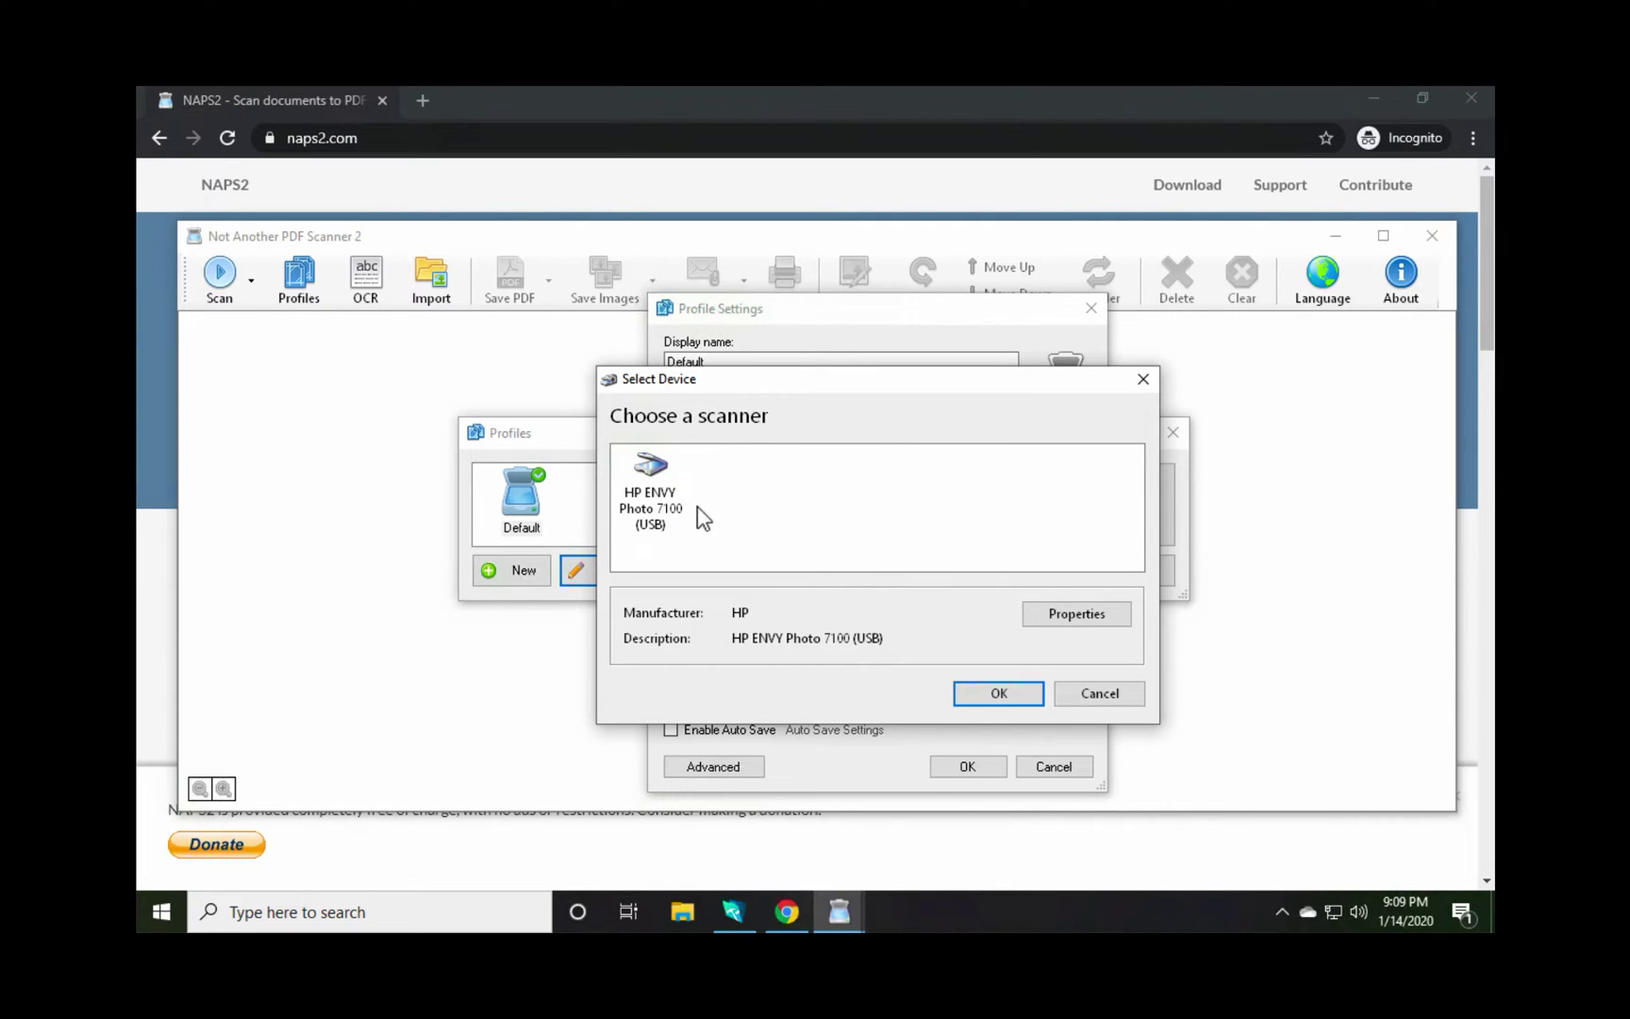
click(645, 492)
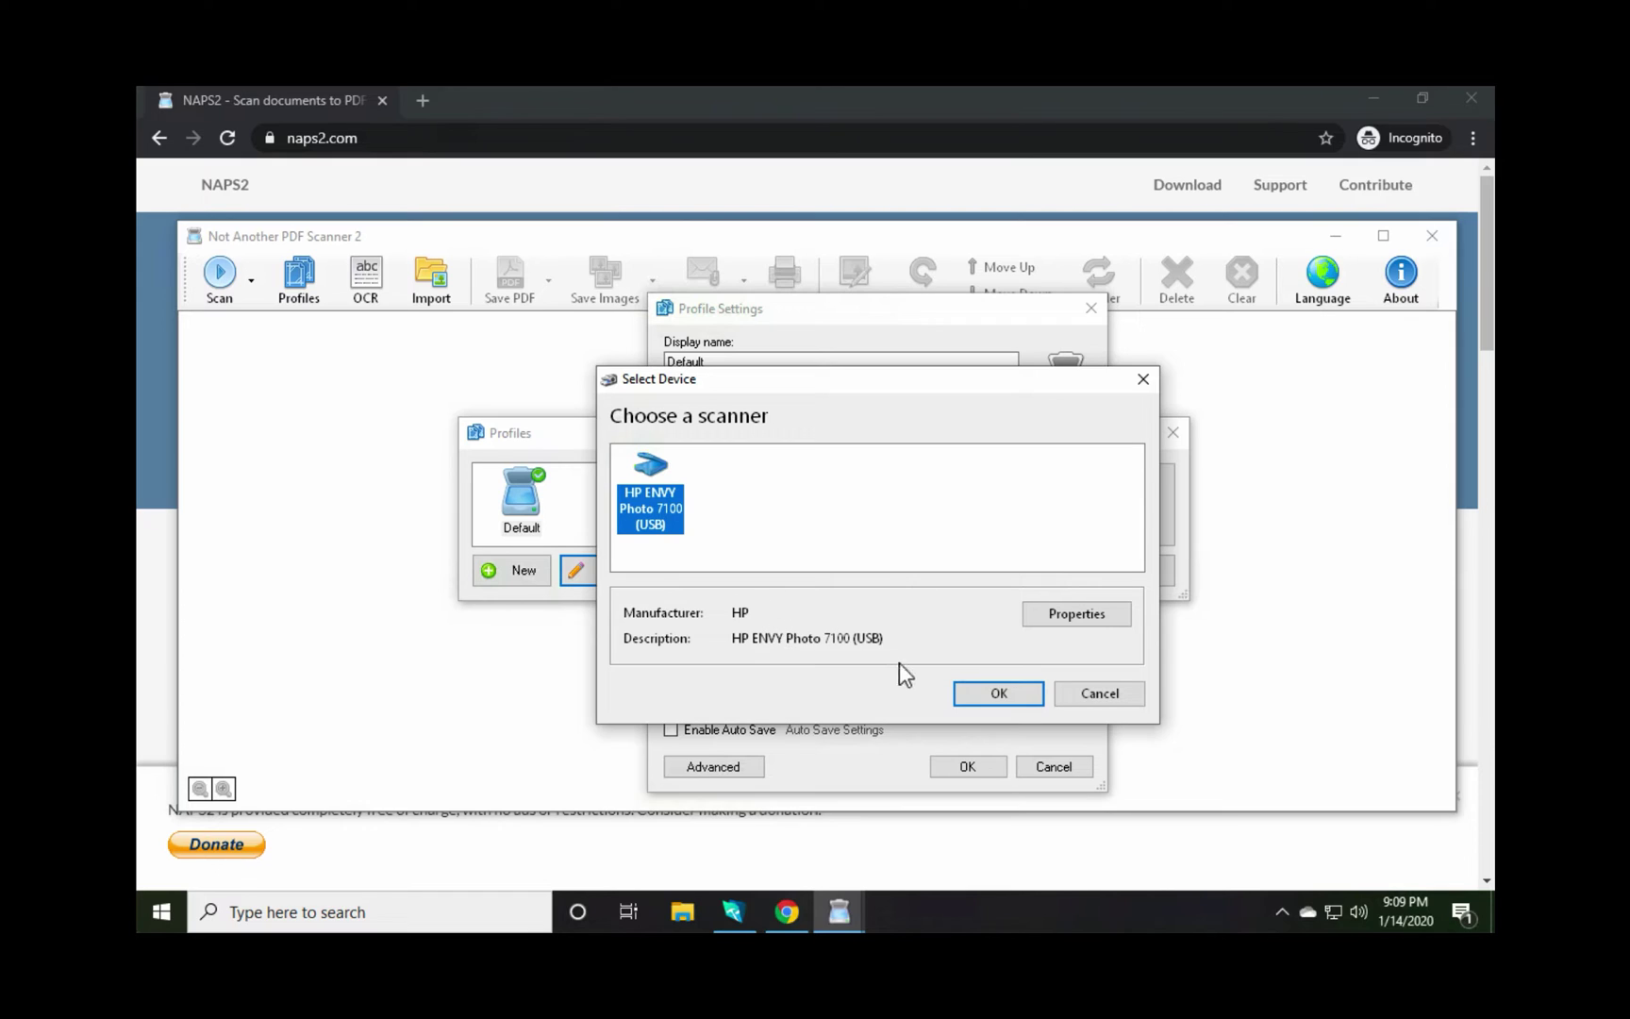
click(997, 695)
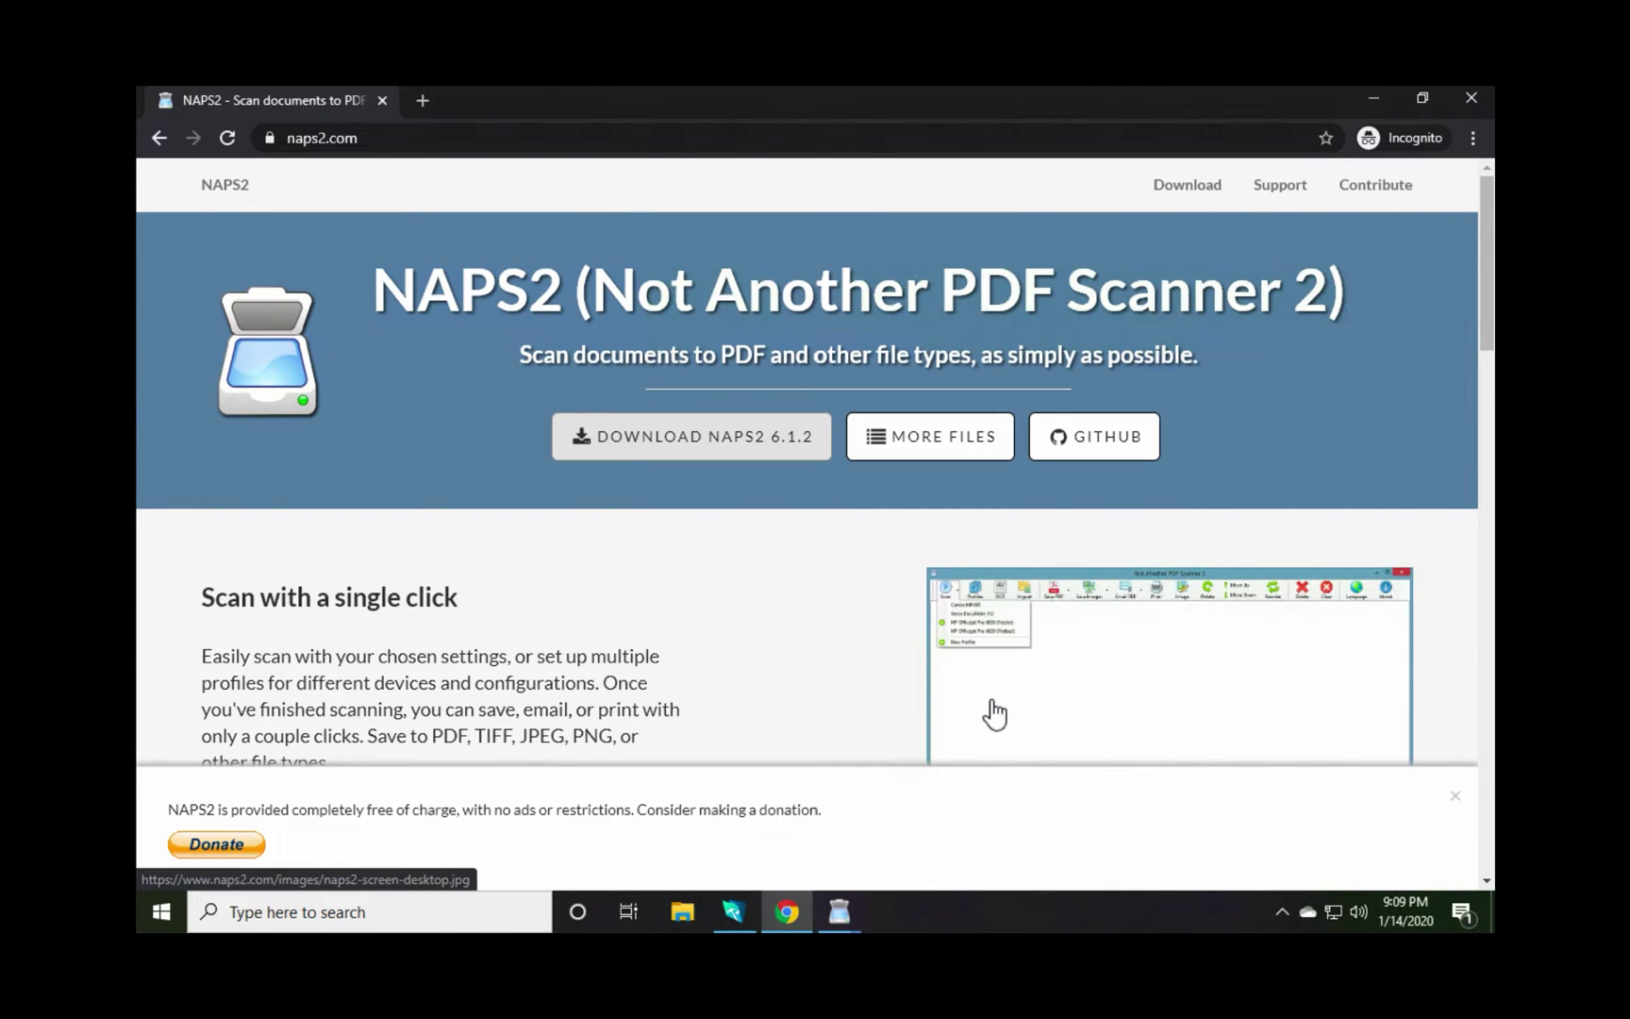
click(839, 915)
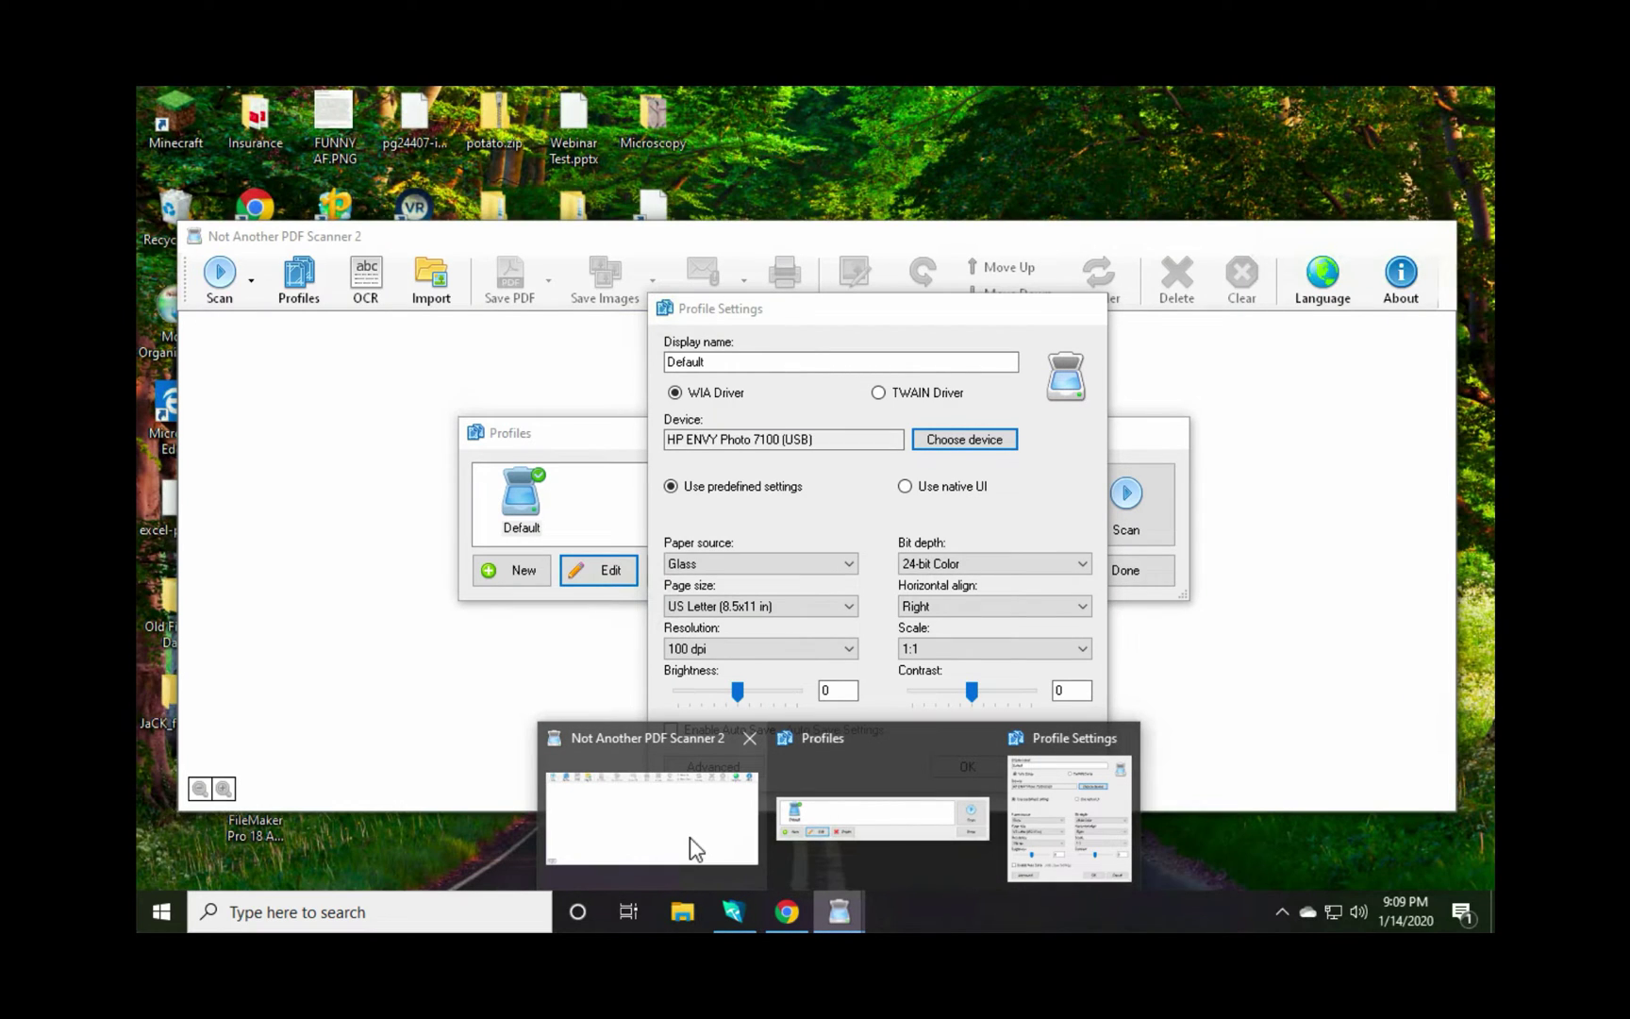
- Keep Glass as the Default profile's paper source, save it, and close the Profiles list
click(689, 839)
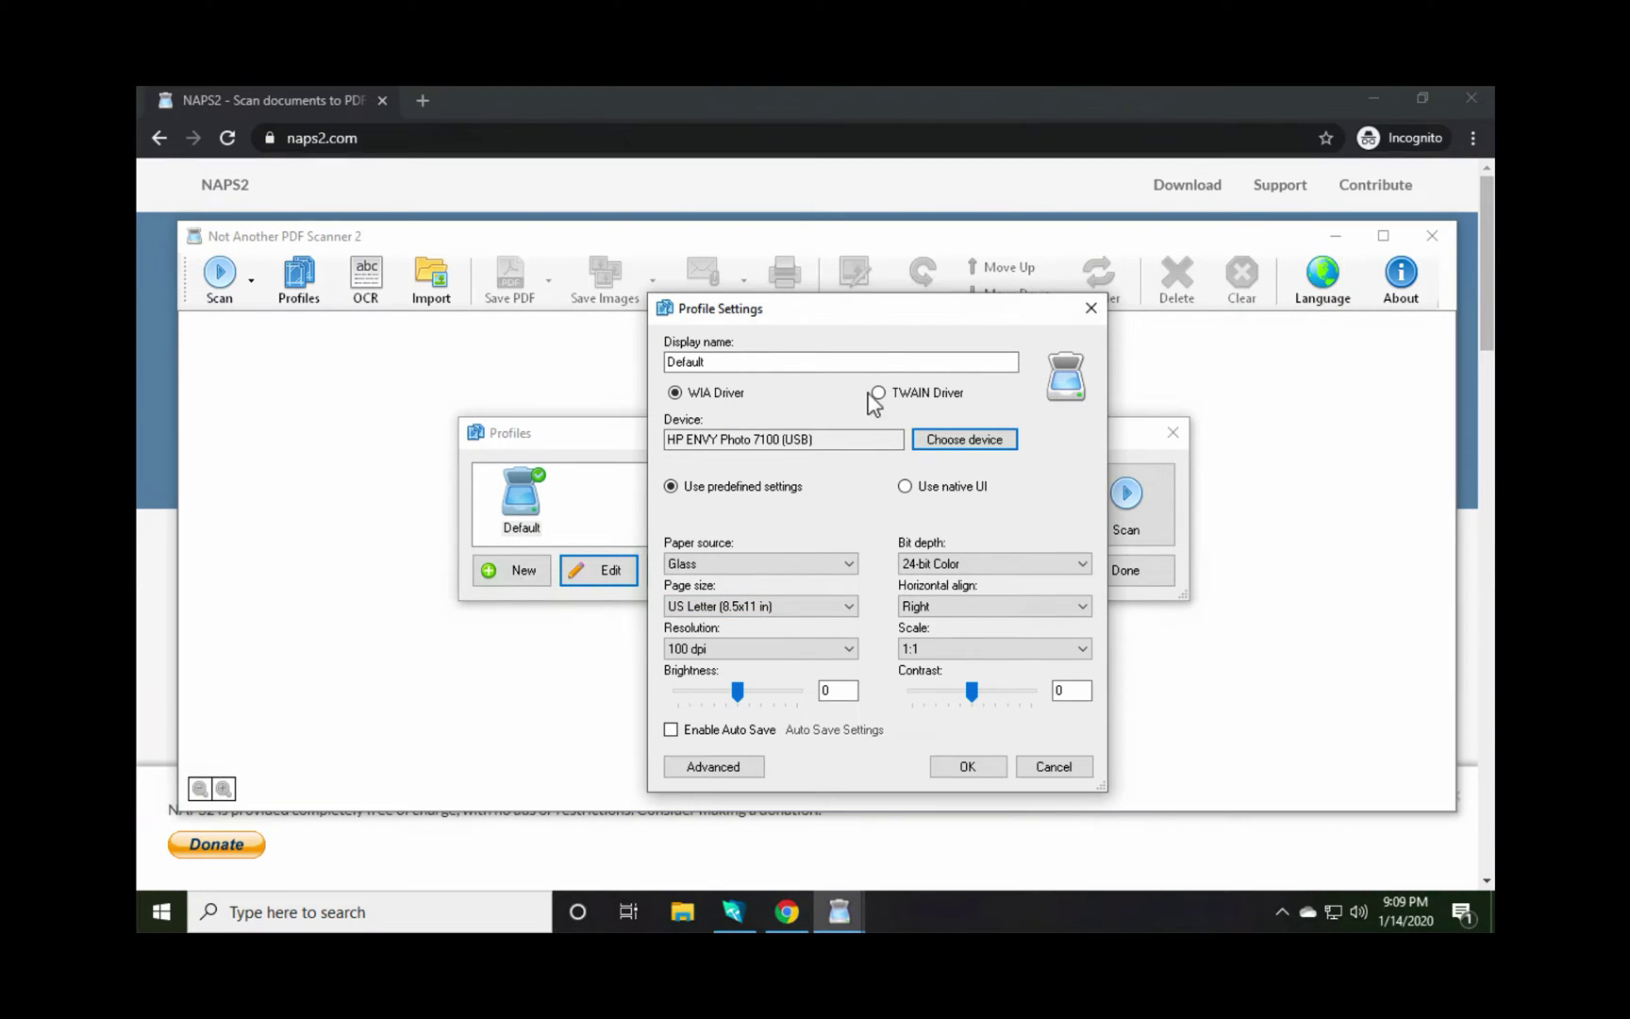
click(771, 569)
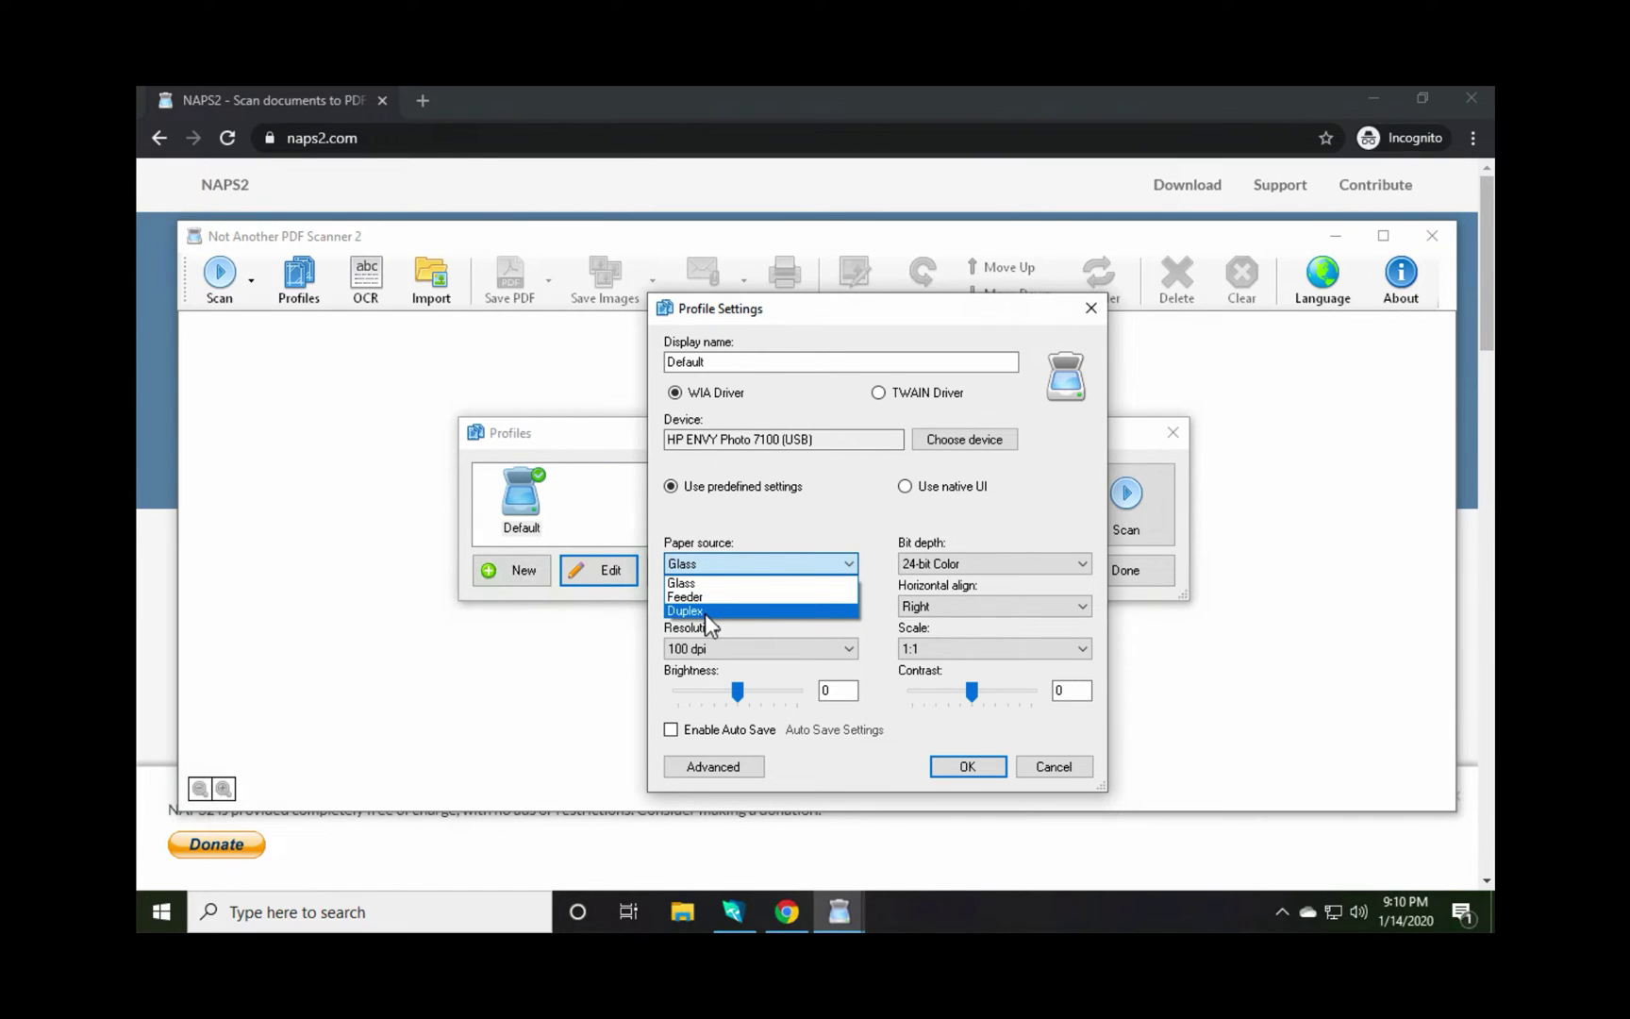
click(745, 583)
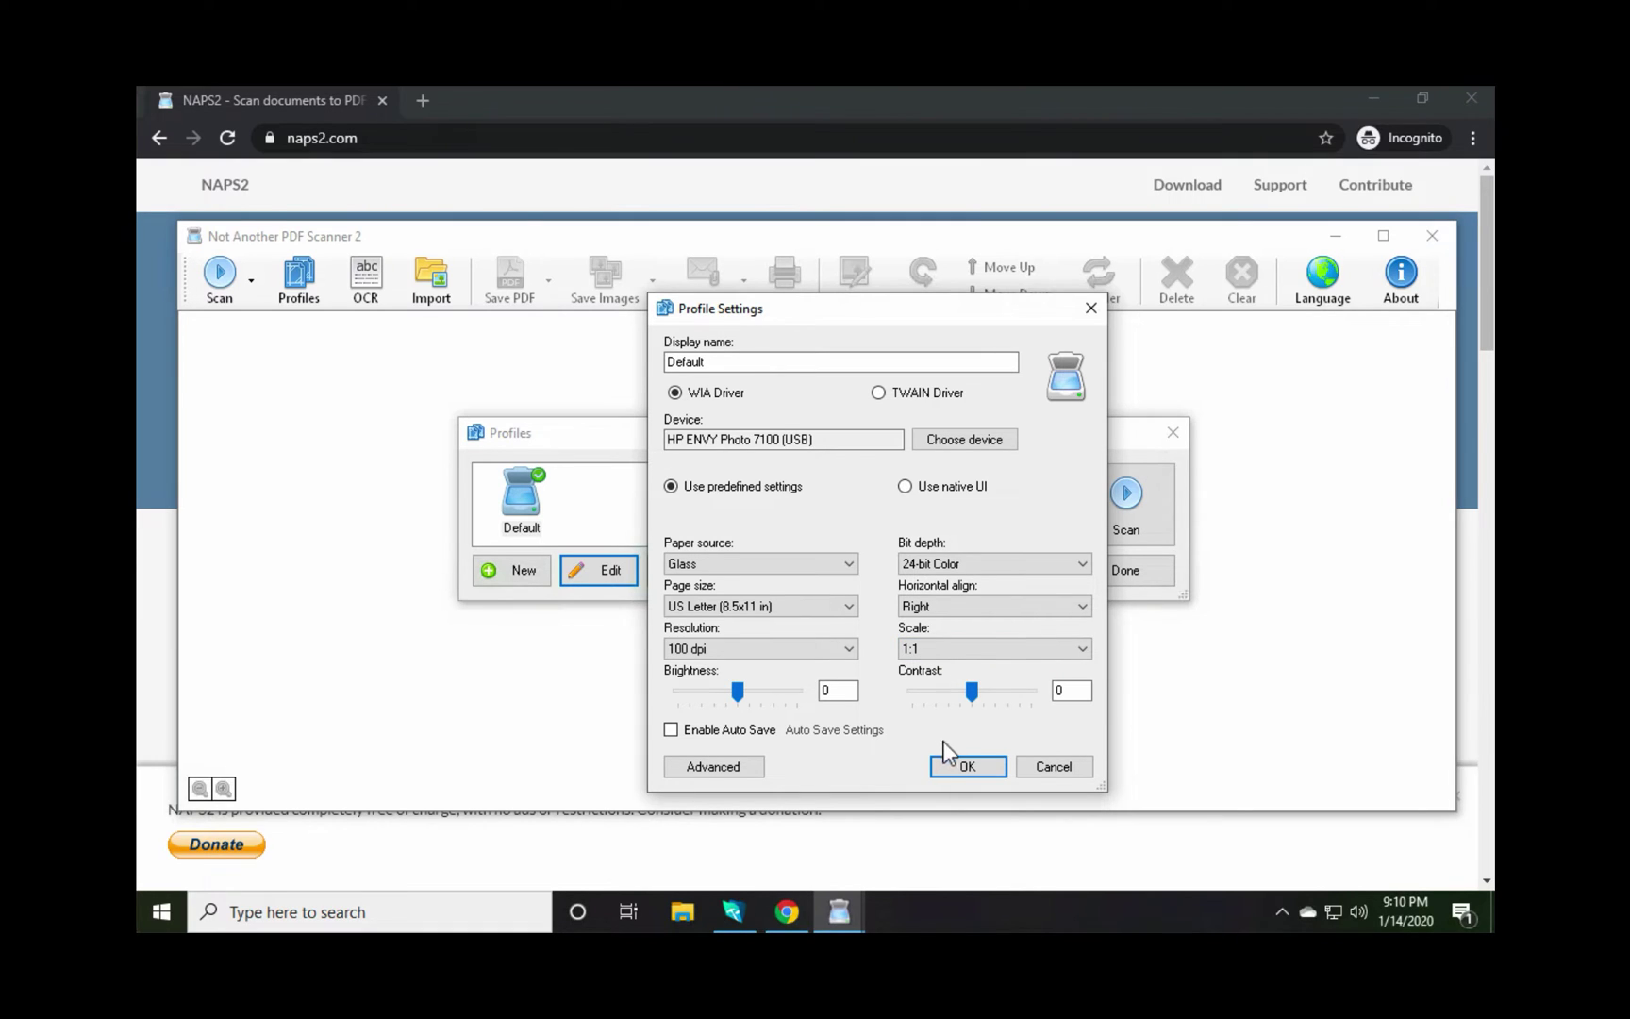
click(989, 769)
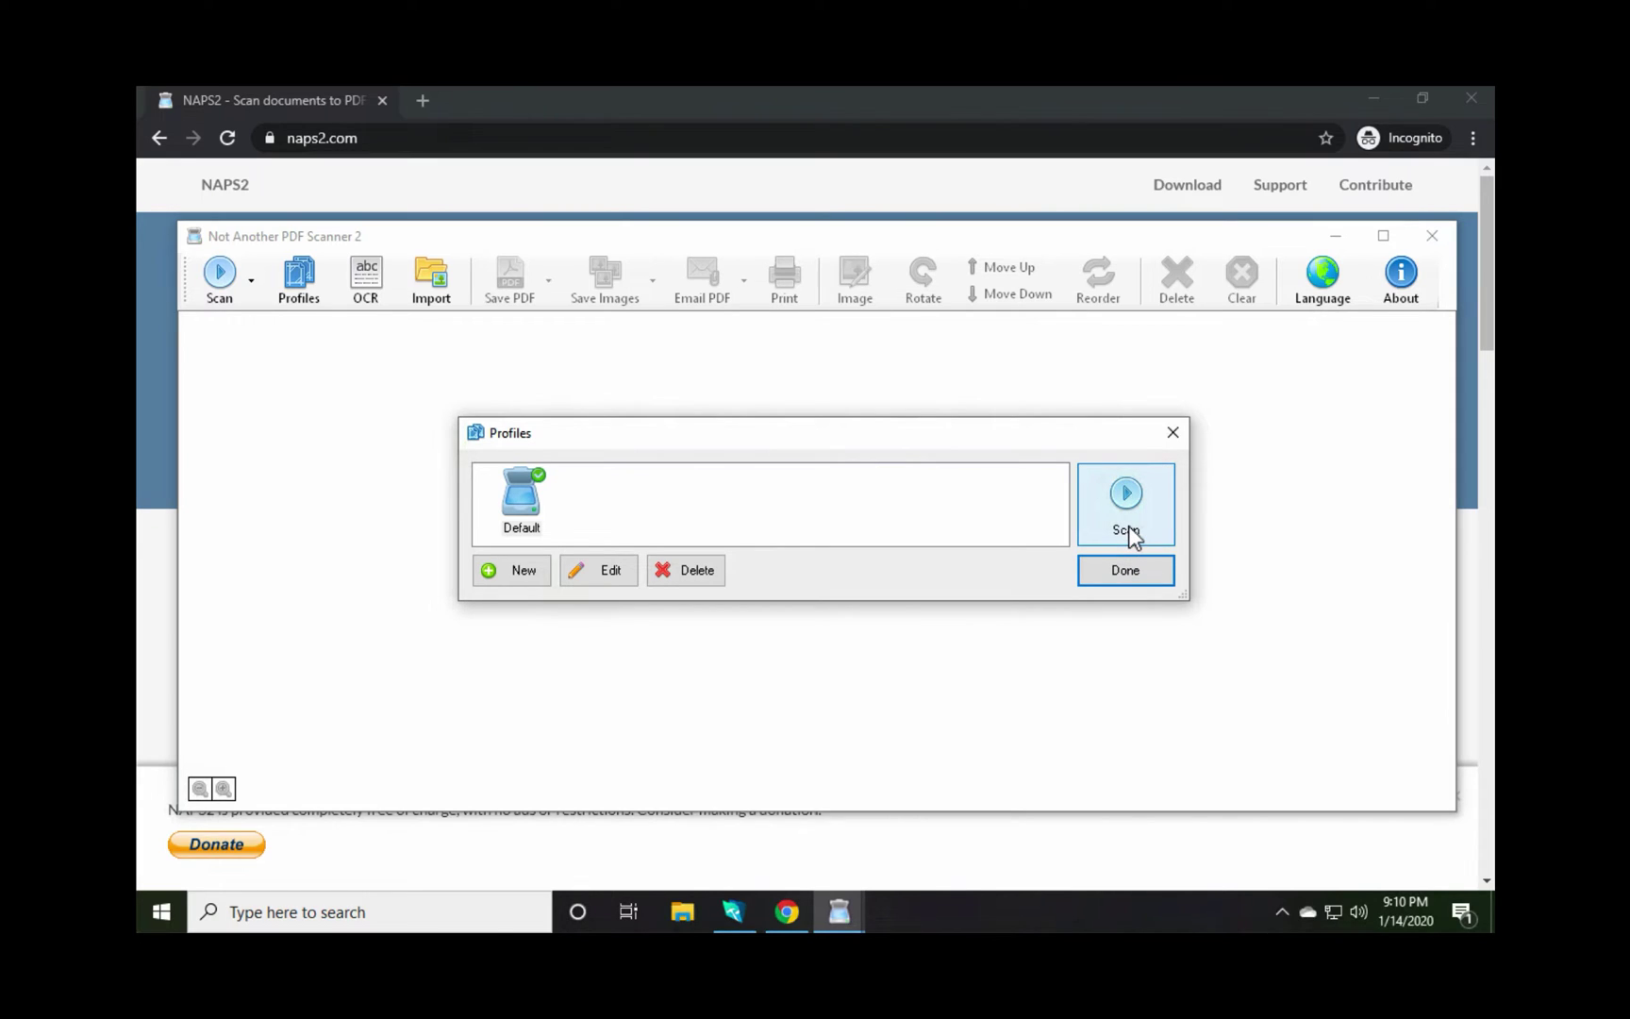
click(1131, 584)
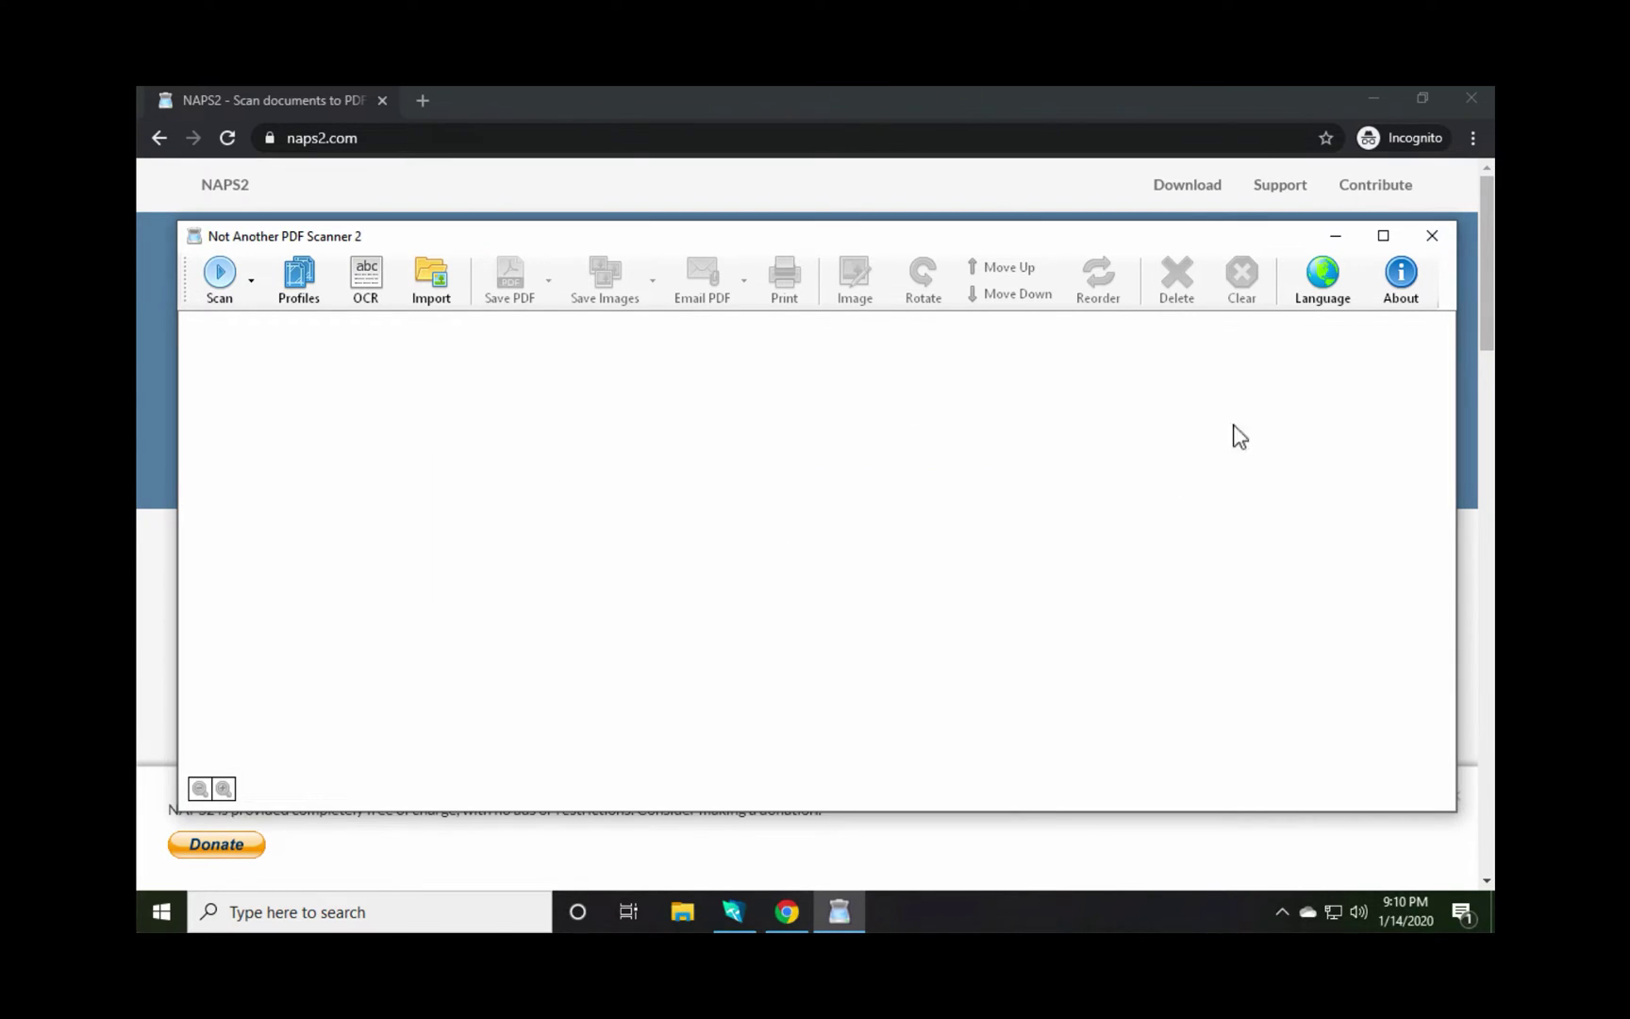
- Close NAPS2 and browse to C:\Program Files (x86)\NAPS2, selecting NAPS2.Console.exe
click(1440, 238)
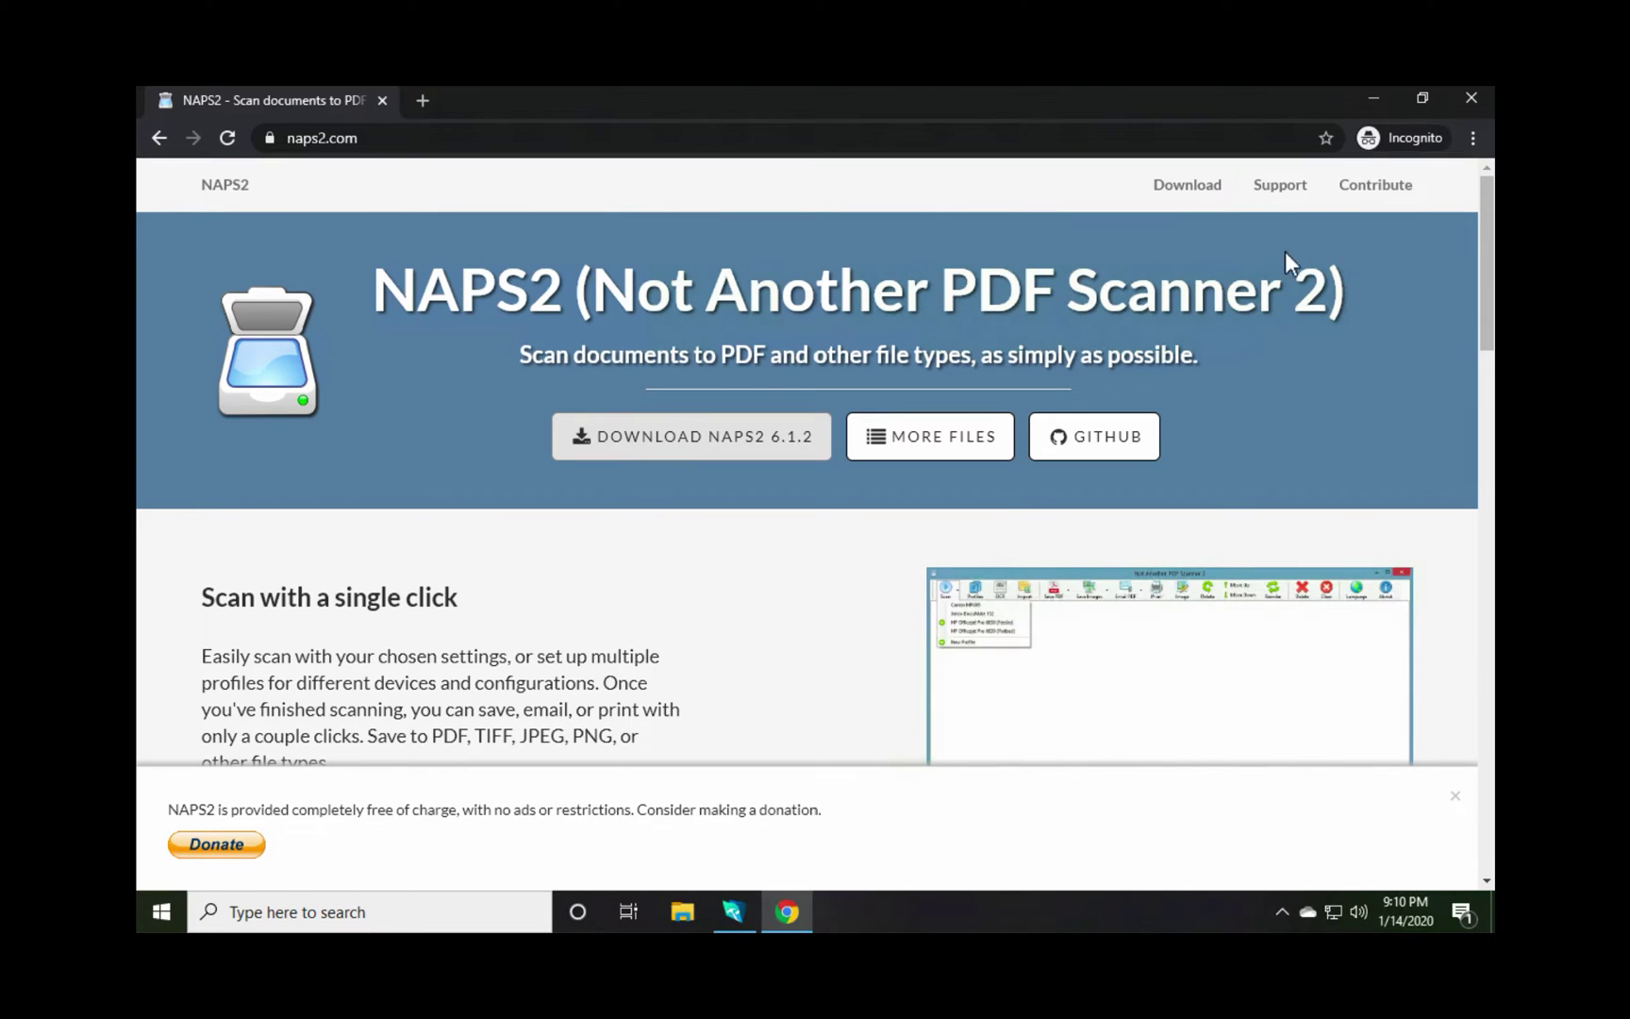
click(681, 913)
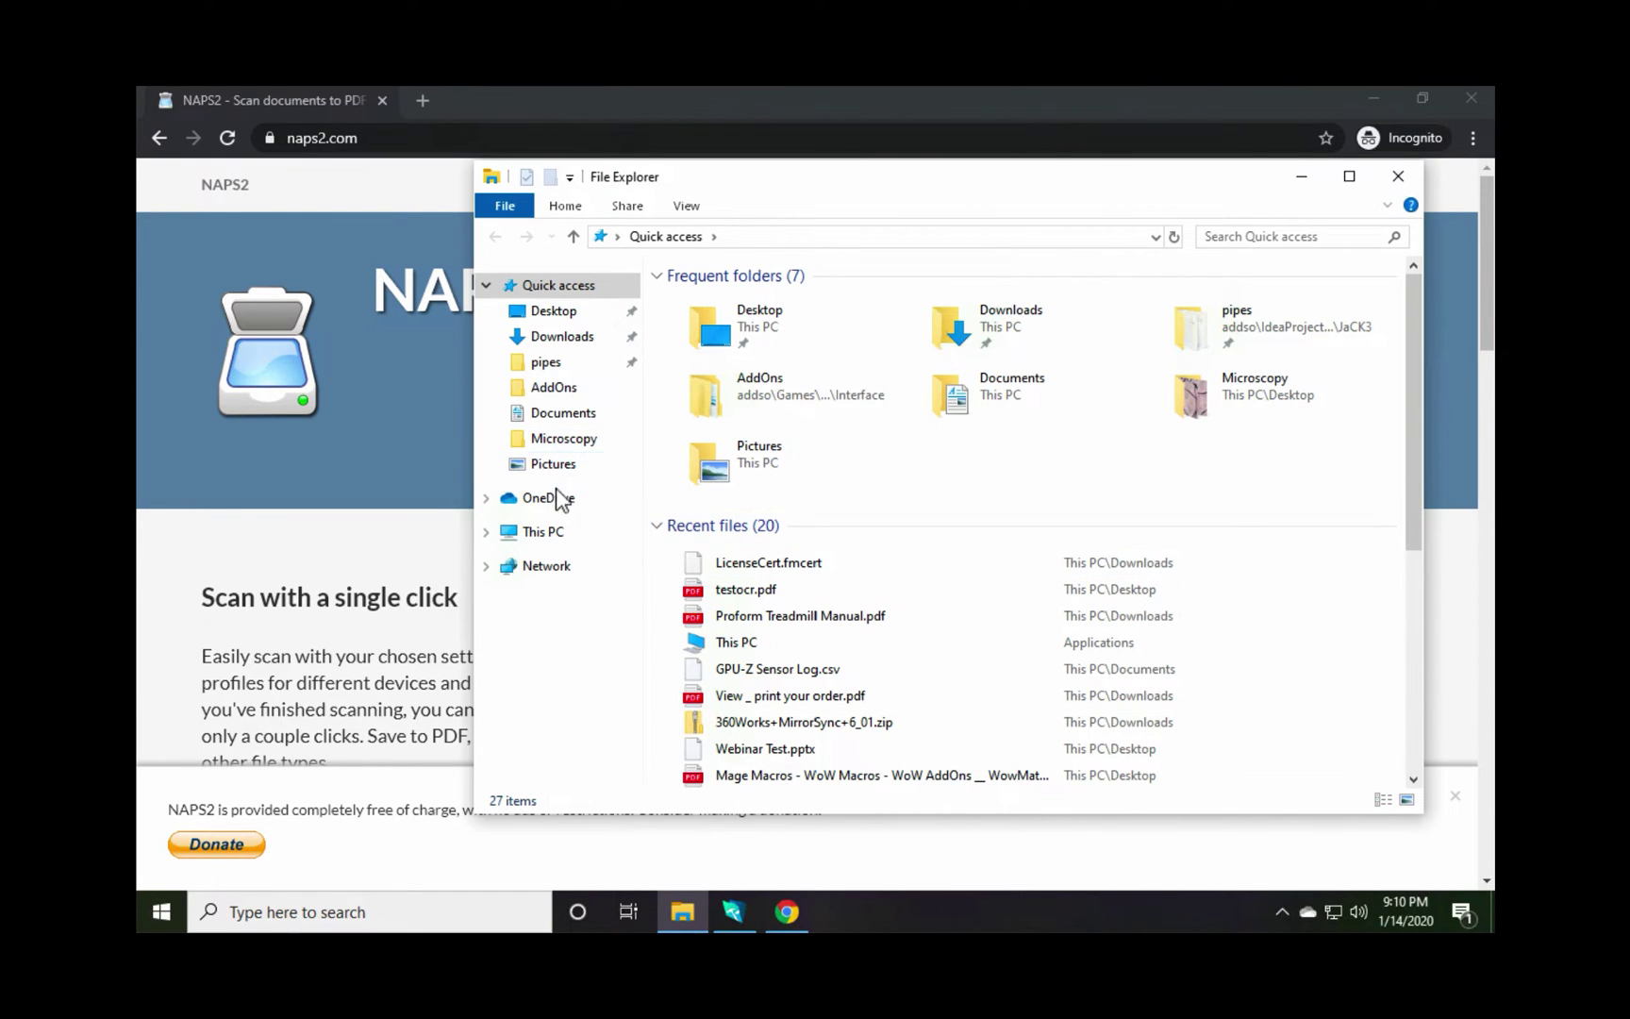
click(555, 534)
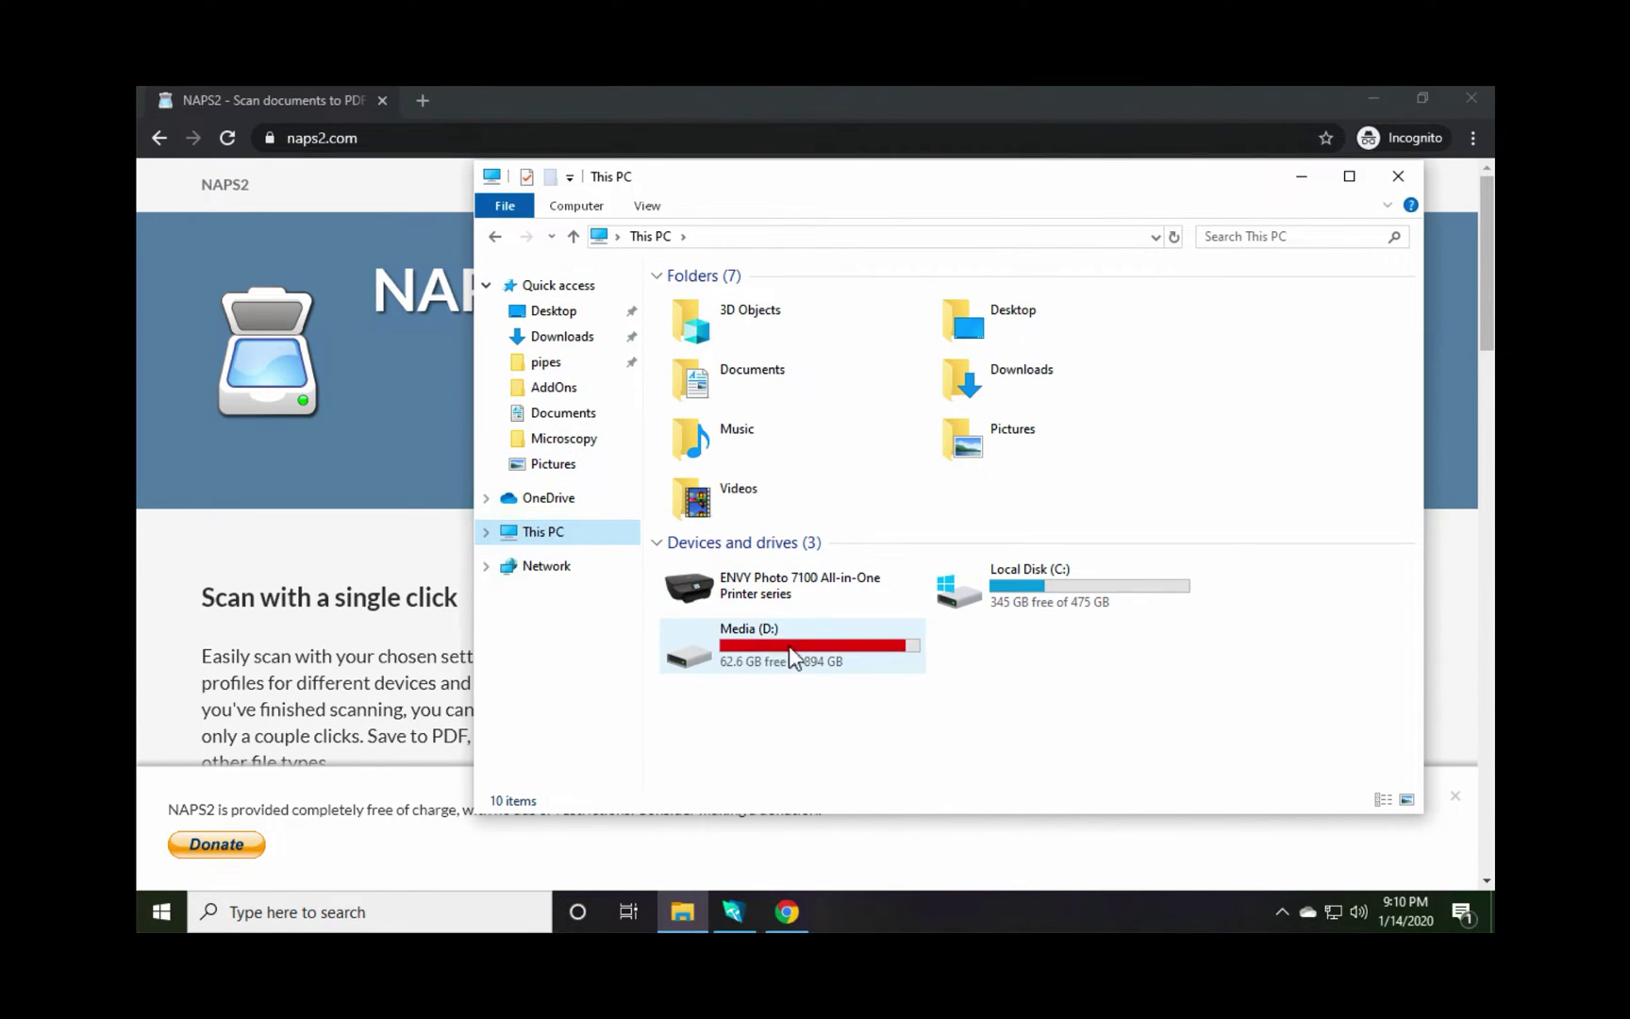
double_click(1058, 587)
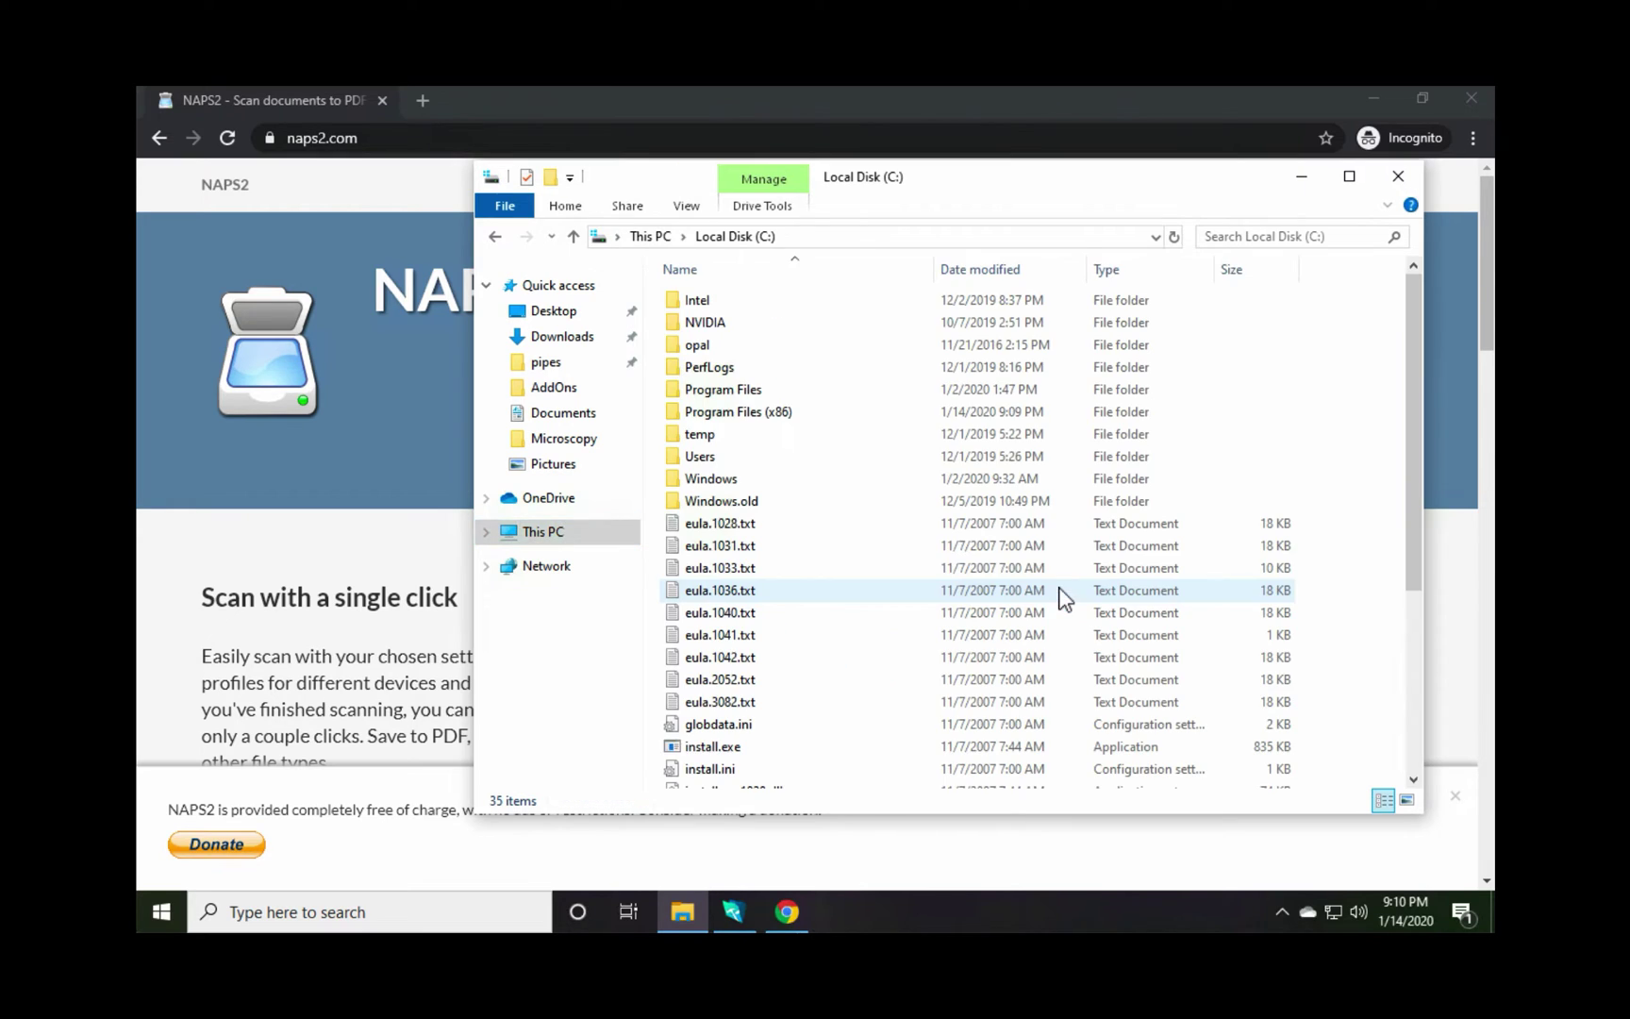
double_click(755, 410)
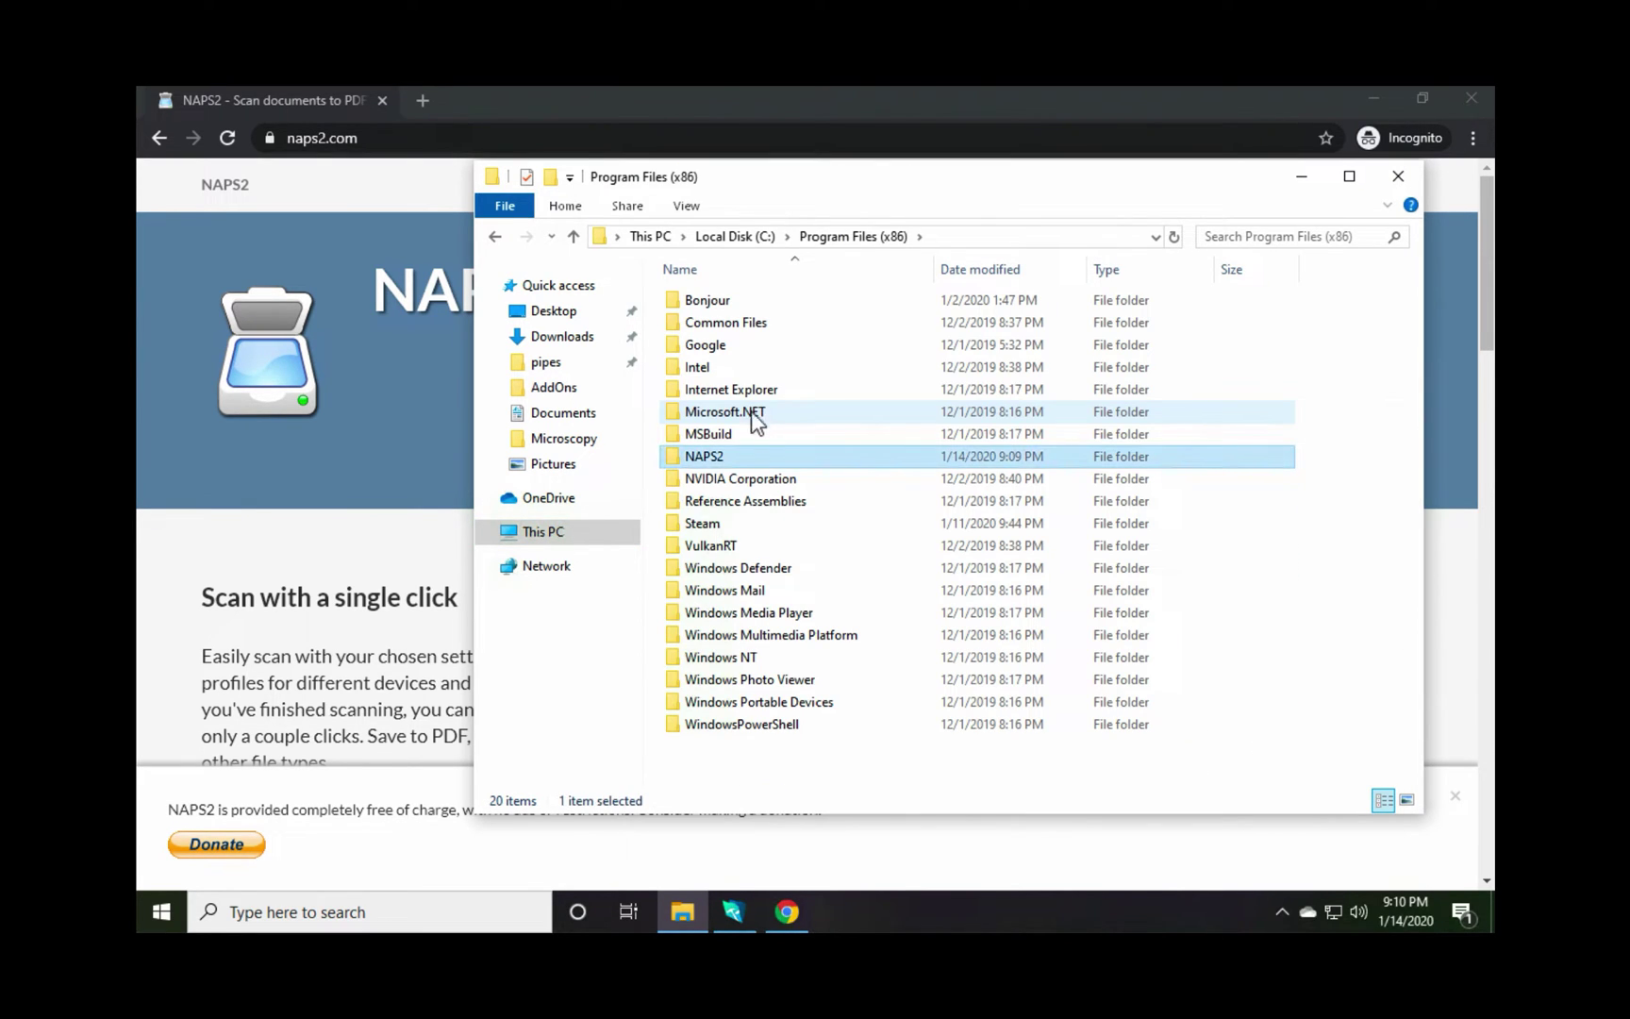
double_click(710, 458)
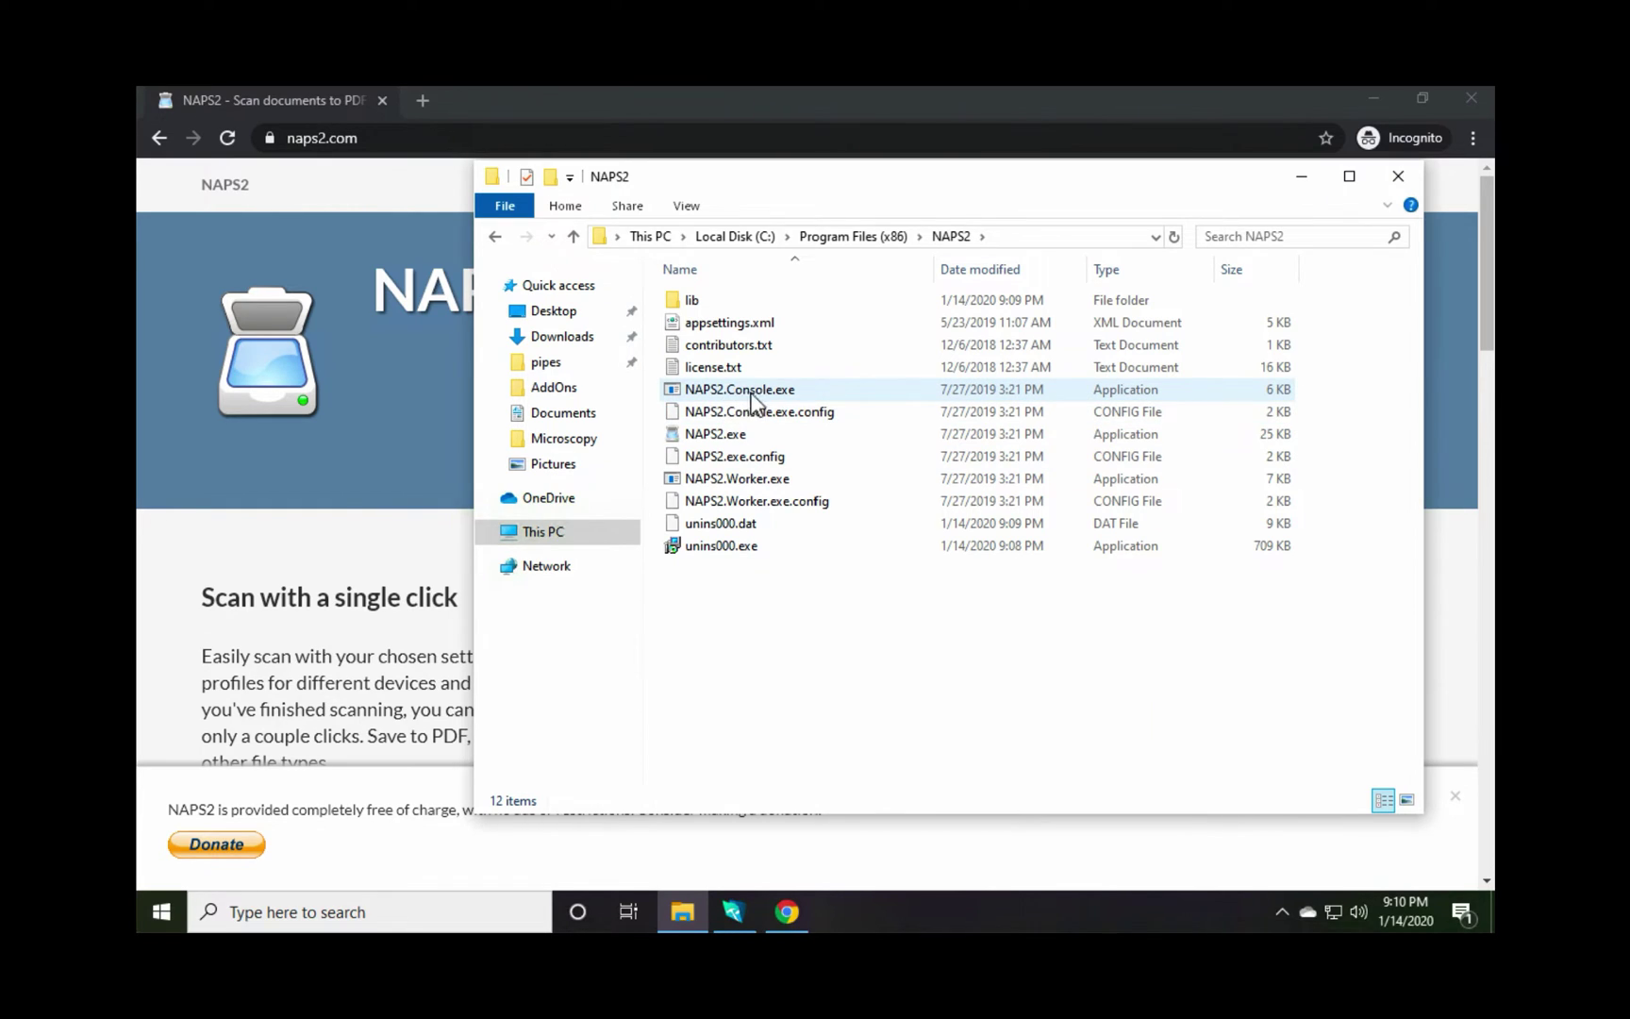
click(819, 390)
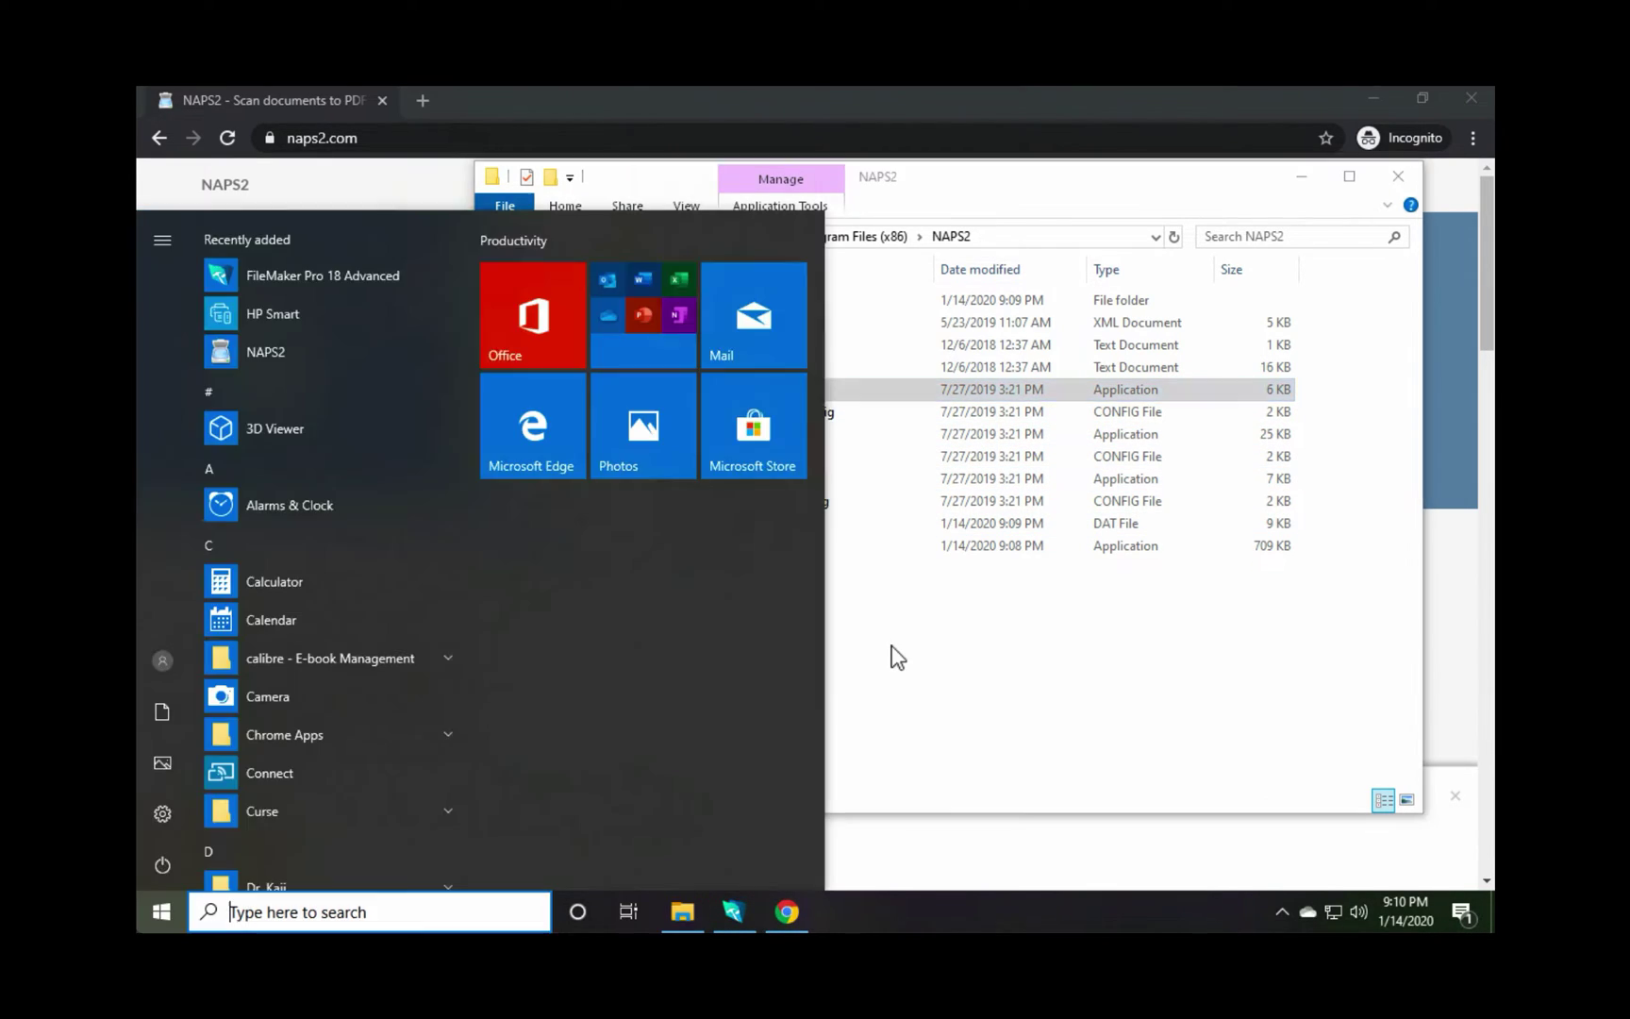
- Launch PowerShell and cd into the NAPS2 folder using the path copied from Explorer
text(powershell)
key(Return)
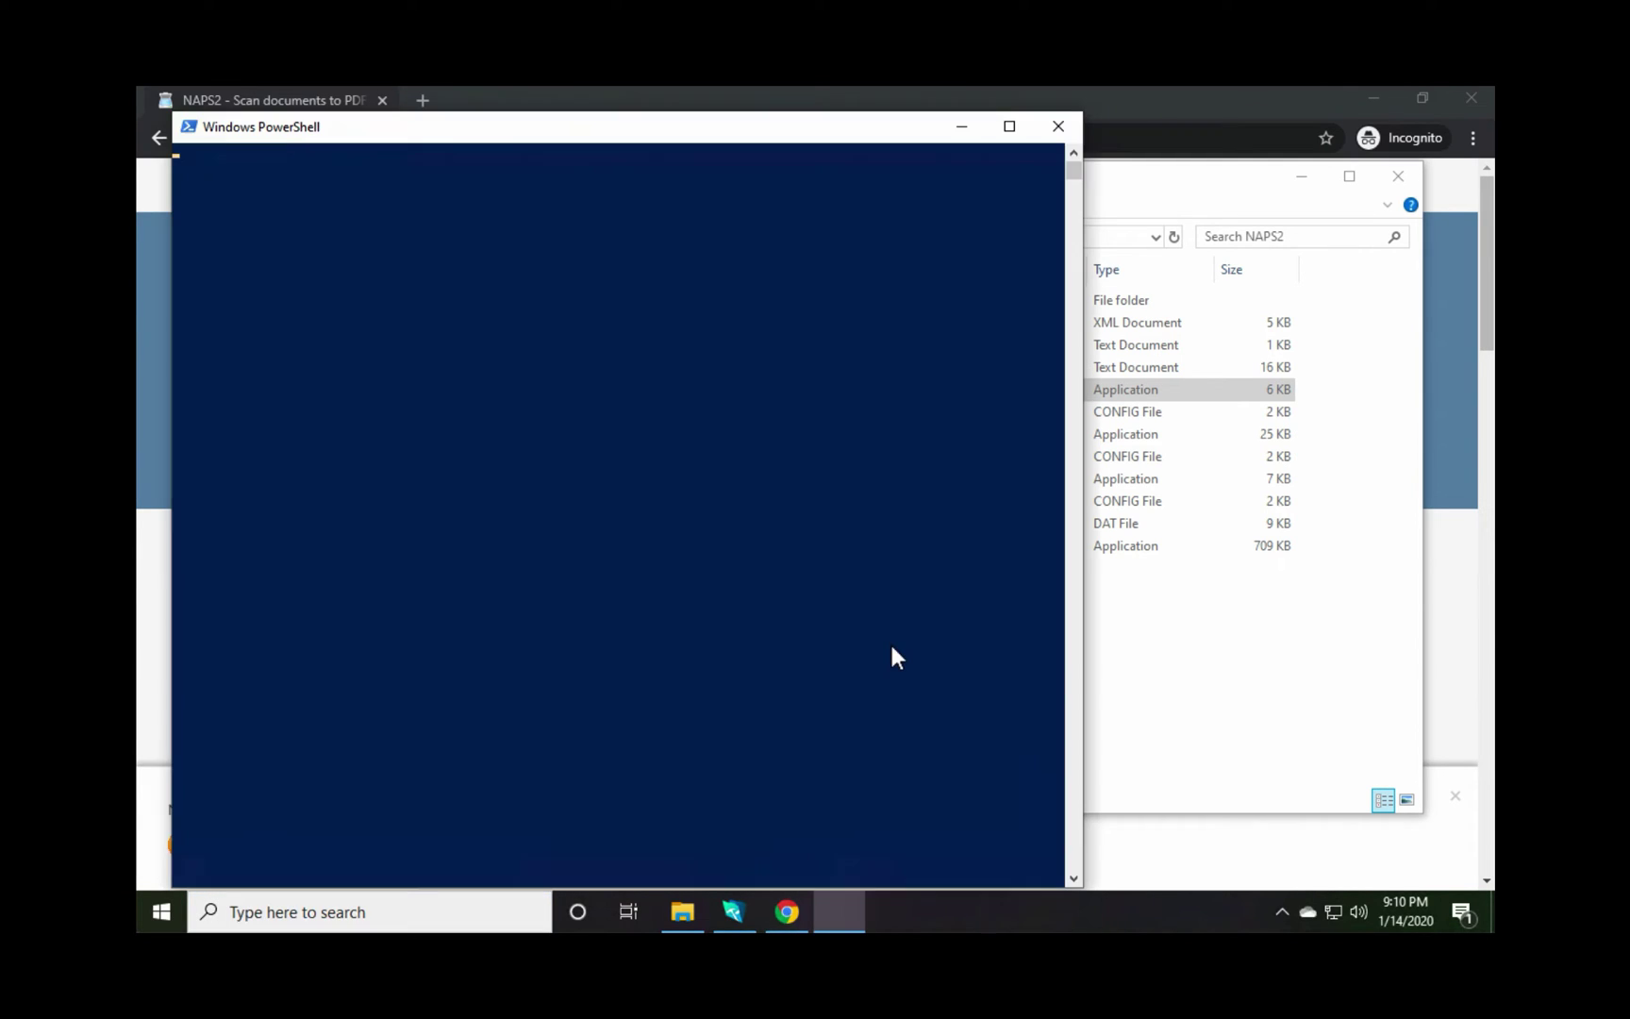
drag(878, 122, 955, 502)
click(994, 235)
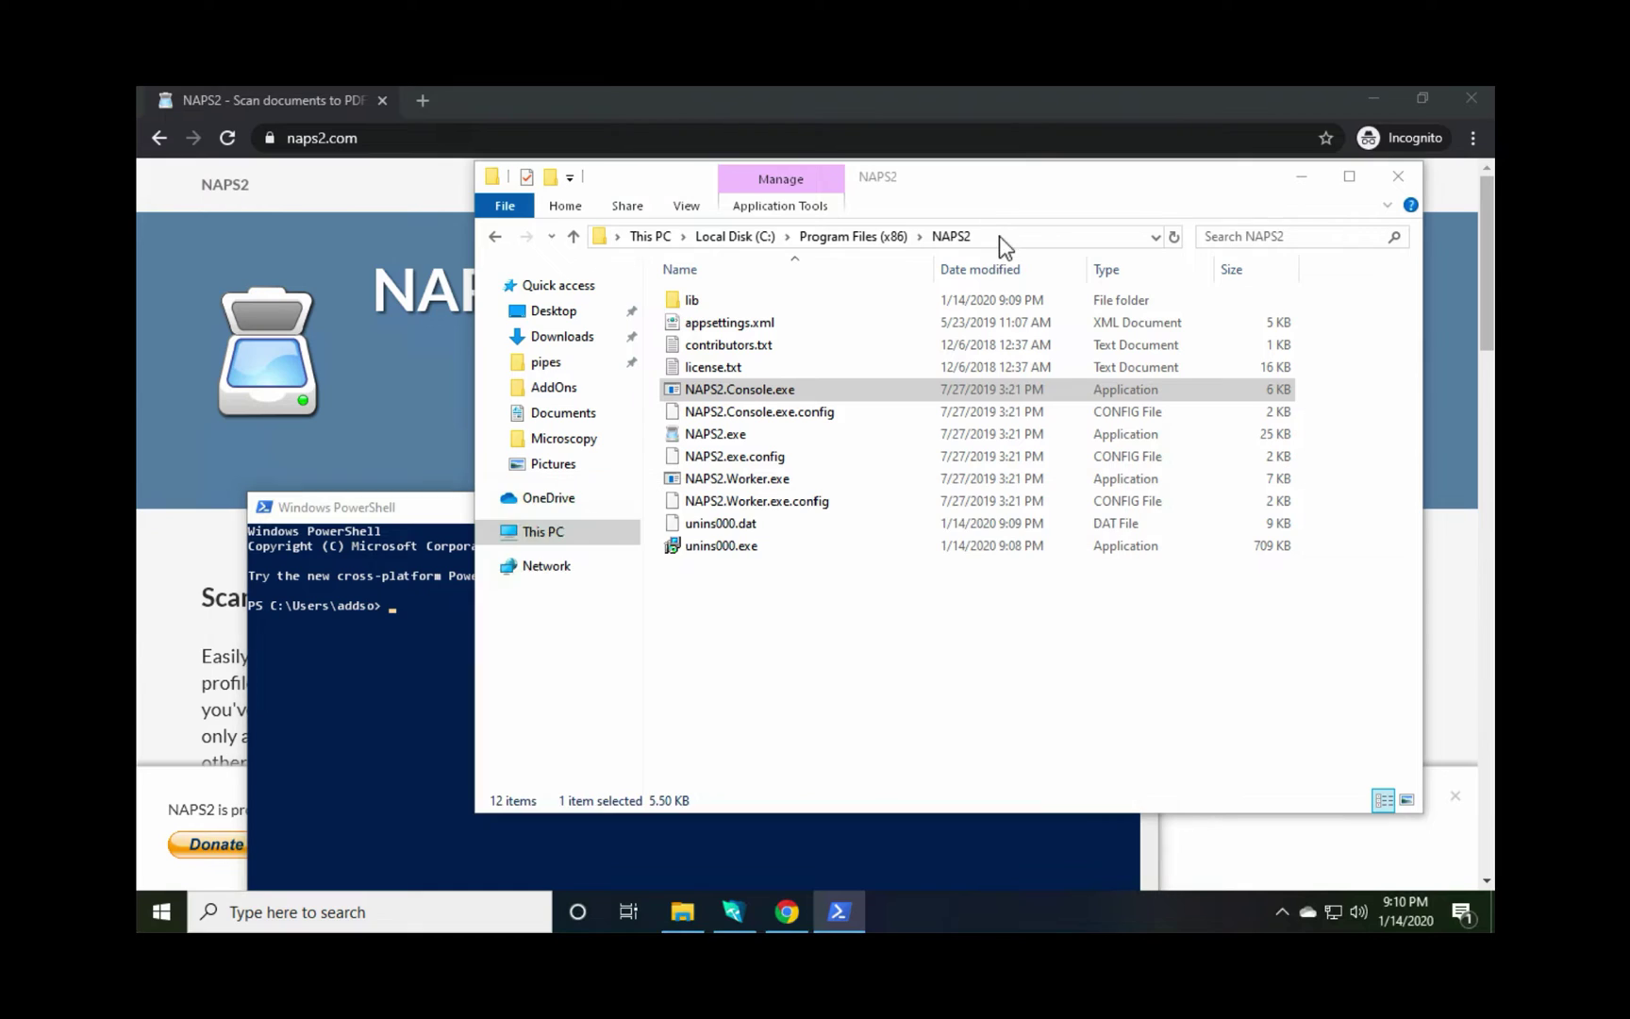
click(1008, 238)
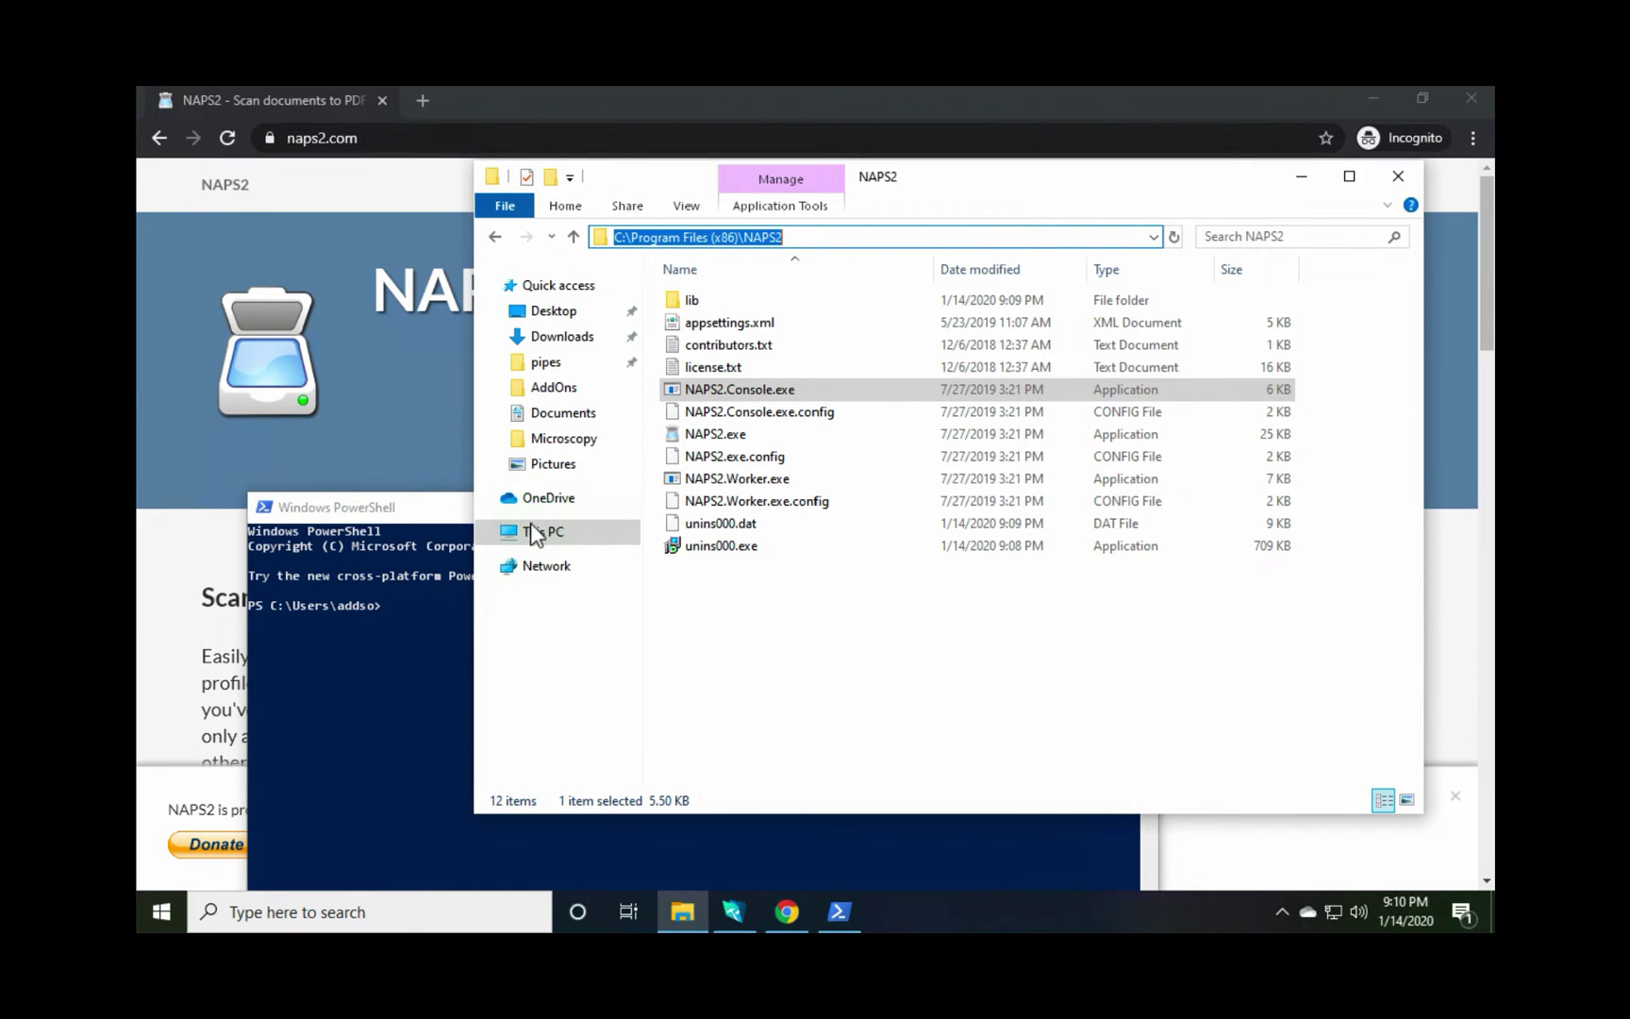
click(419, 511)
click(577, 760)
text(cd ")
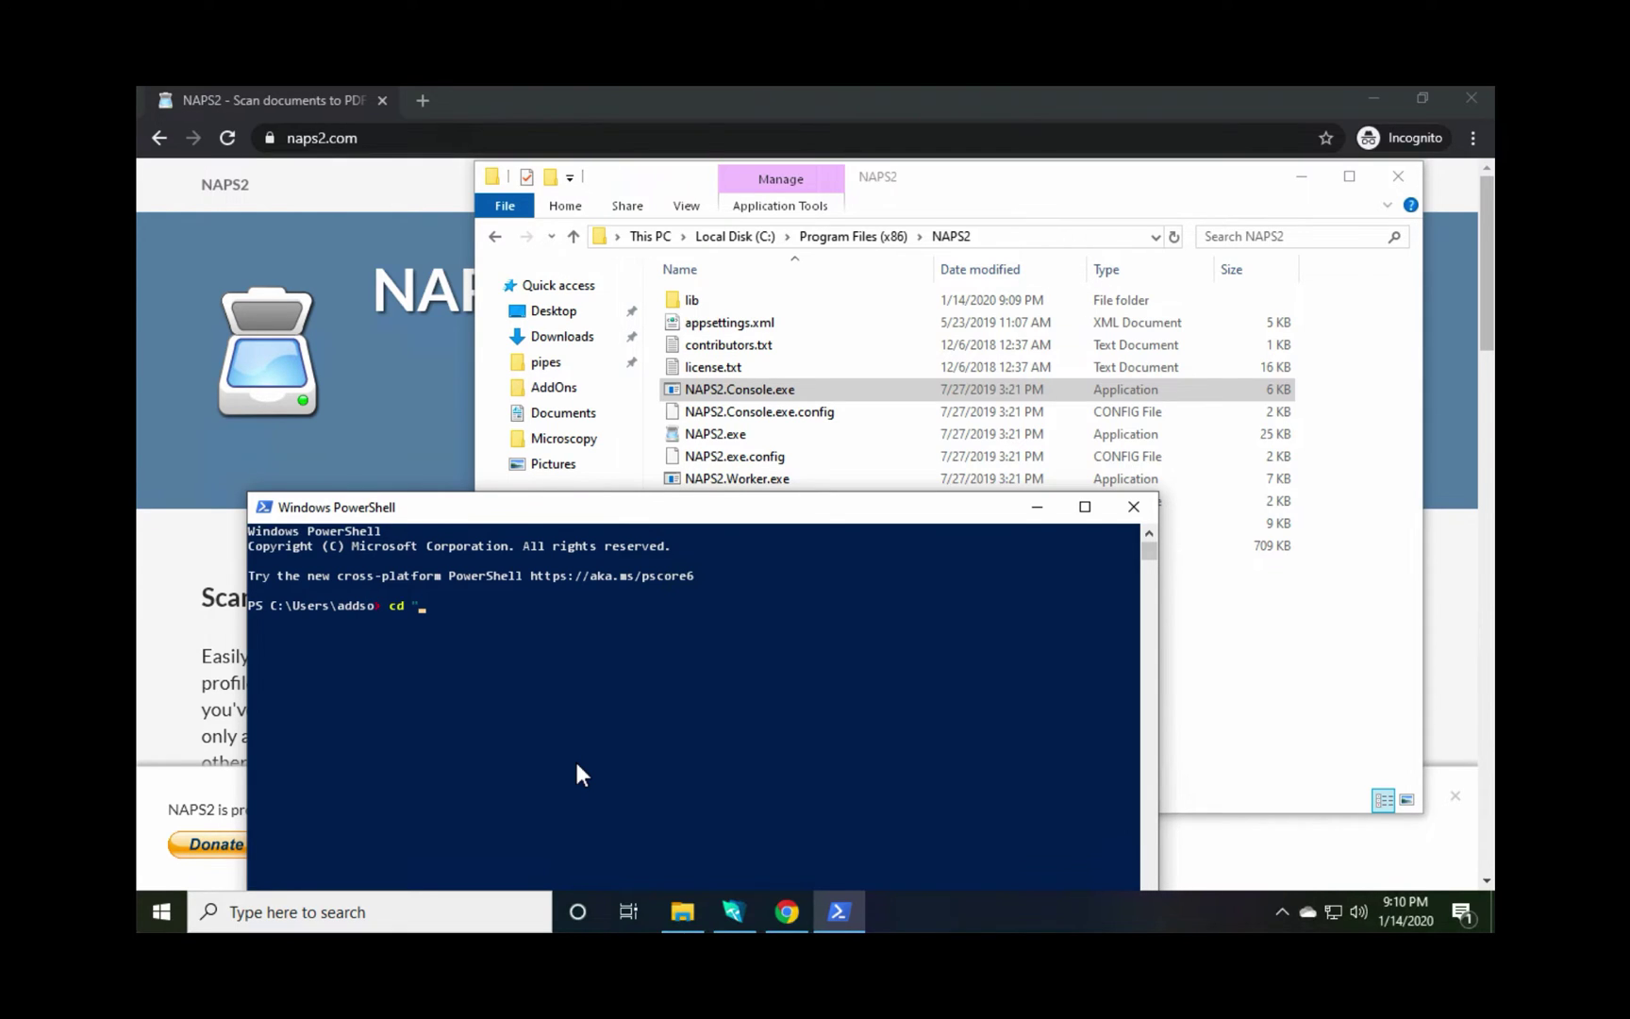
text(C:\Program Files (x86)\NAPS2)
text(")
key(Return)
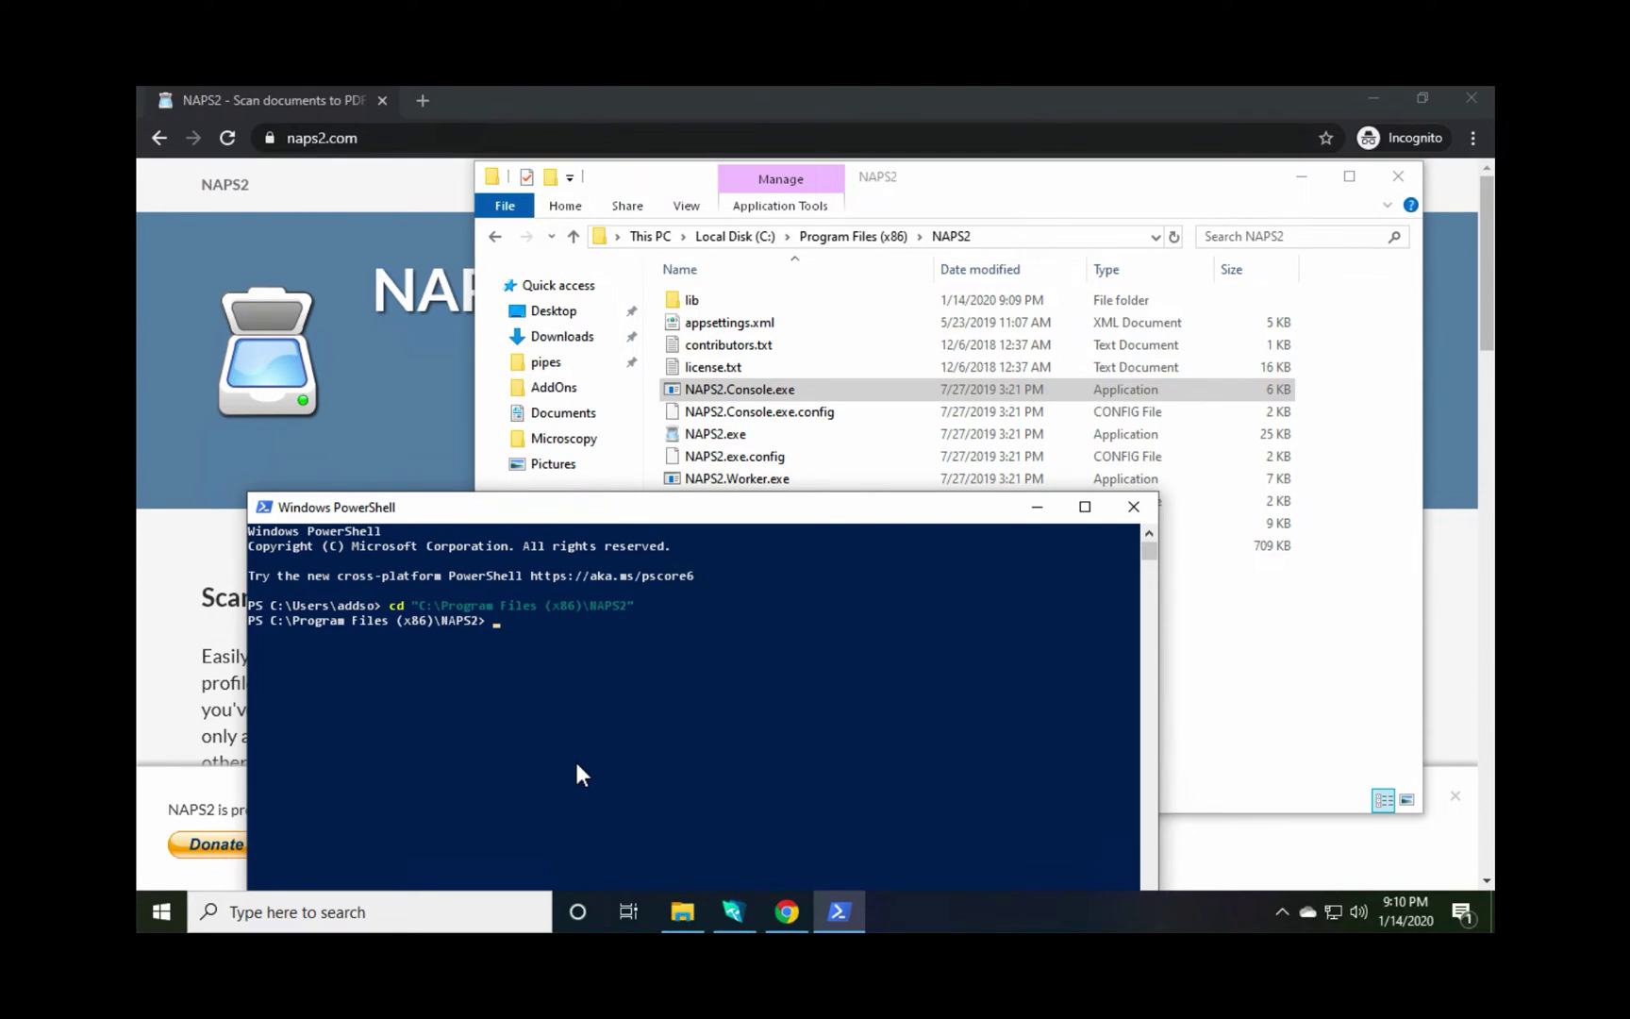
- Run .\NAPS2.Console.exe, which reports that an -o, -e or -a option is required
text(./NAPS2.Co)
key(Tab)
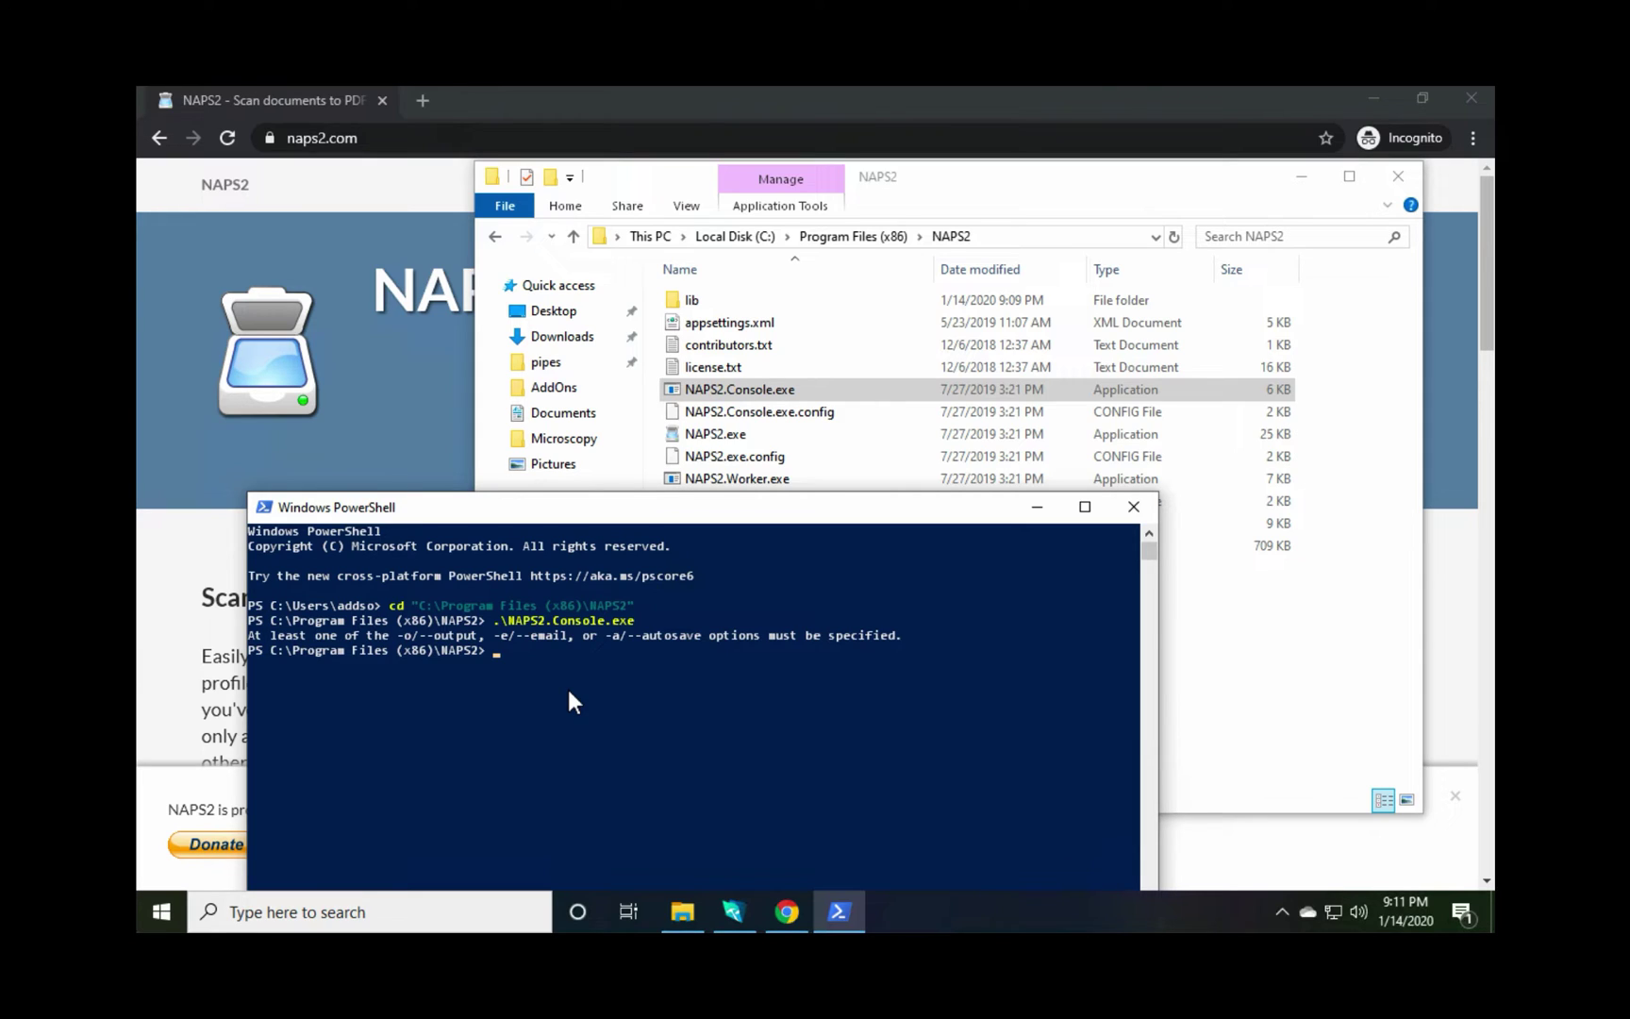
text(./N)
text(A)
- Run NAPS2.Console.exe with -o pointing to the user's Desktop folder path from Explorer
key(Tab)
text(-o)
click(559, 312)
click(826, 236)
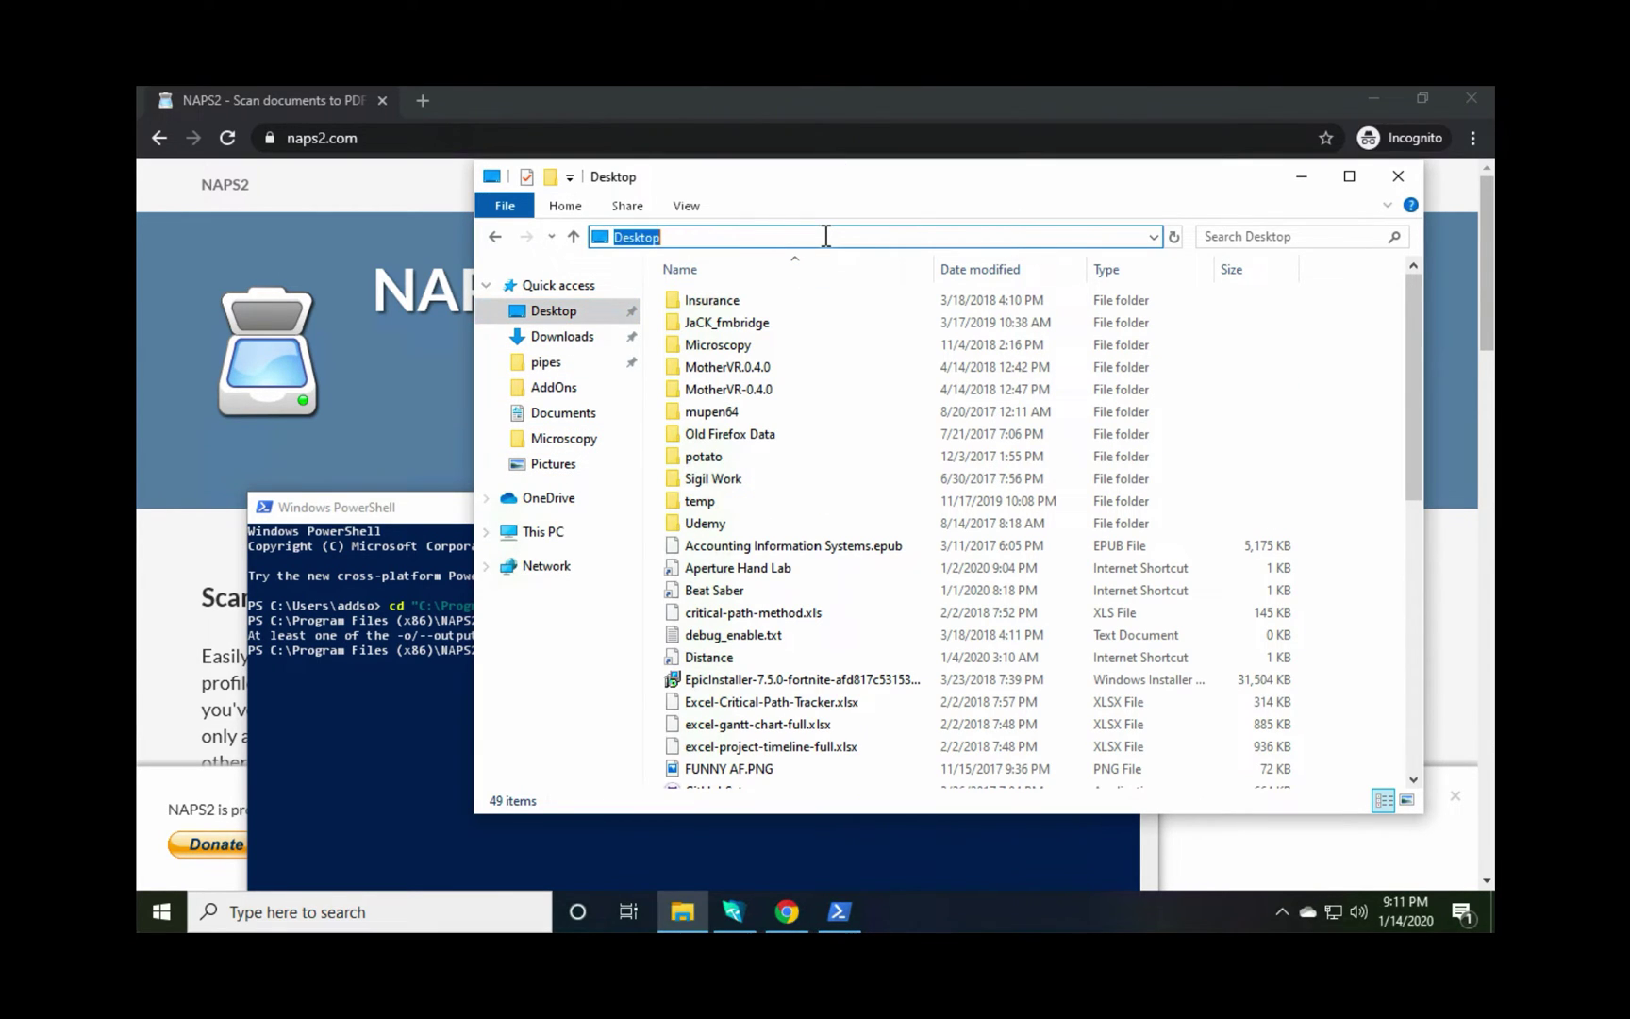
click(394, 705)
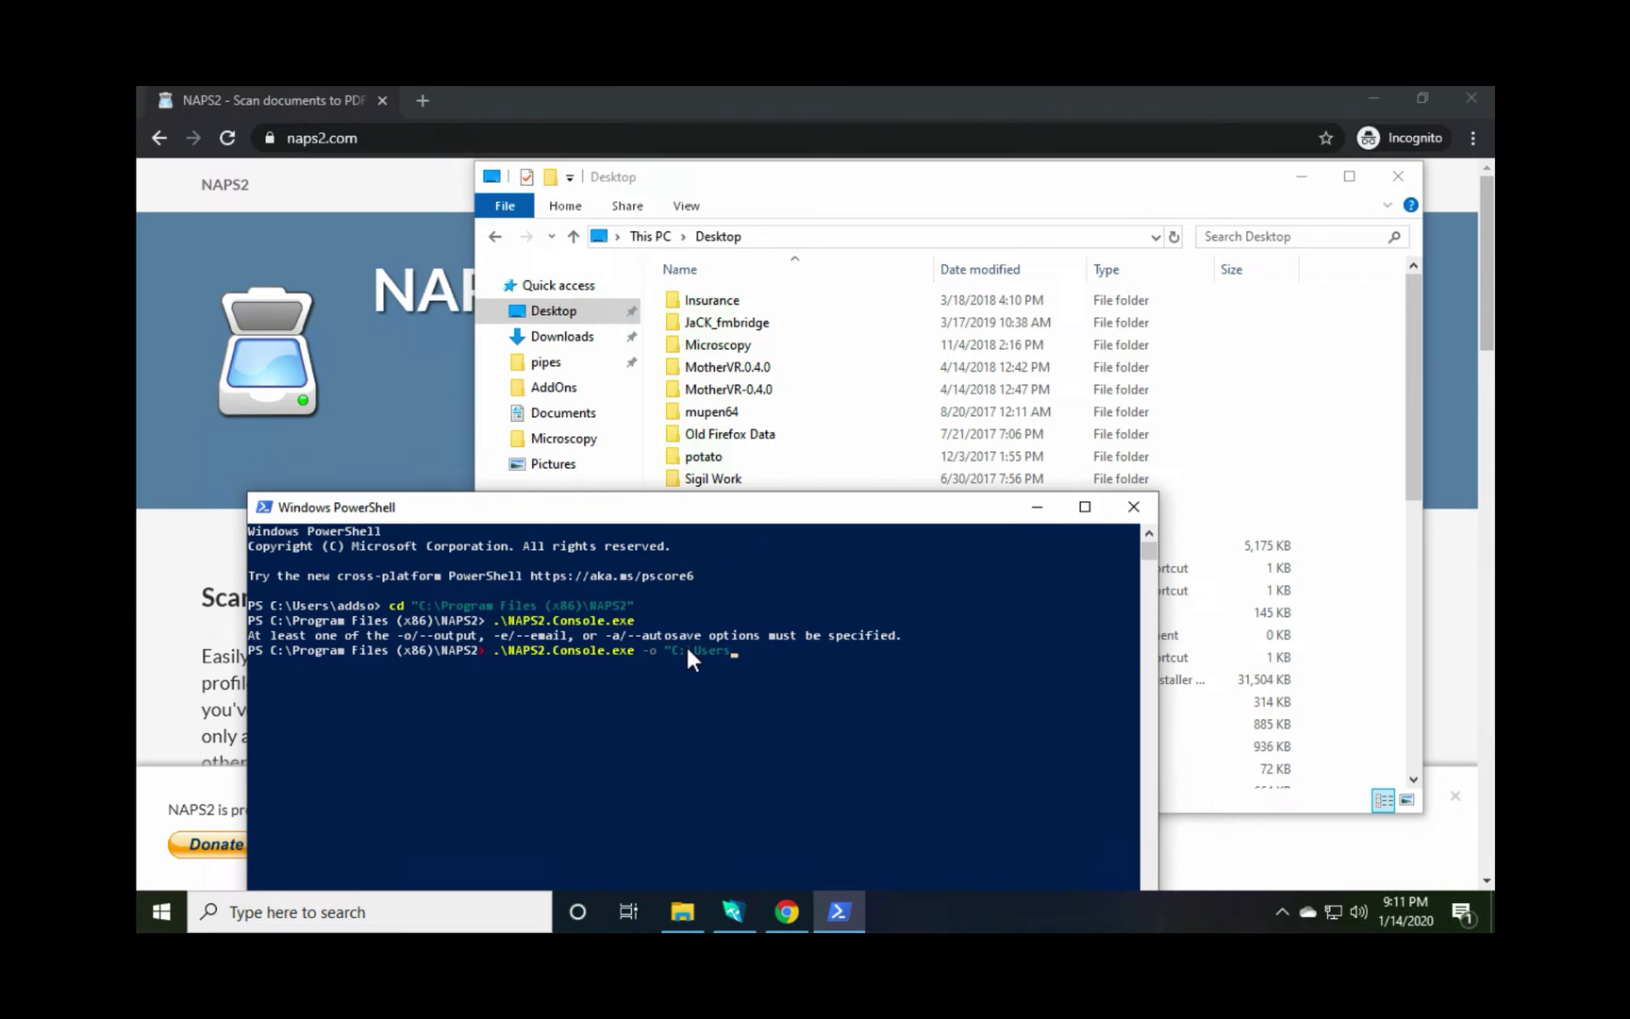
text(\addso\Desktop\")
key(Left)
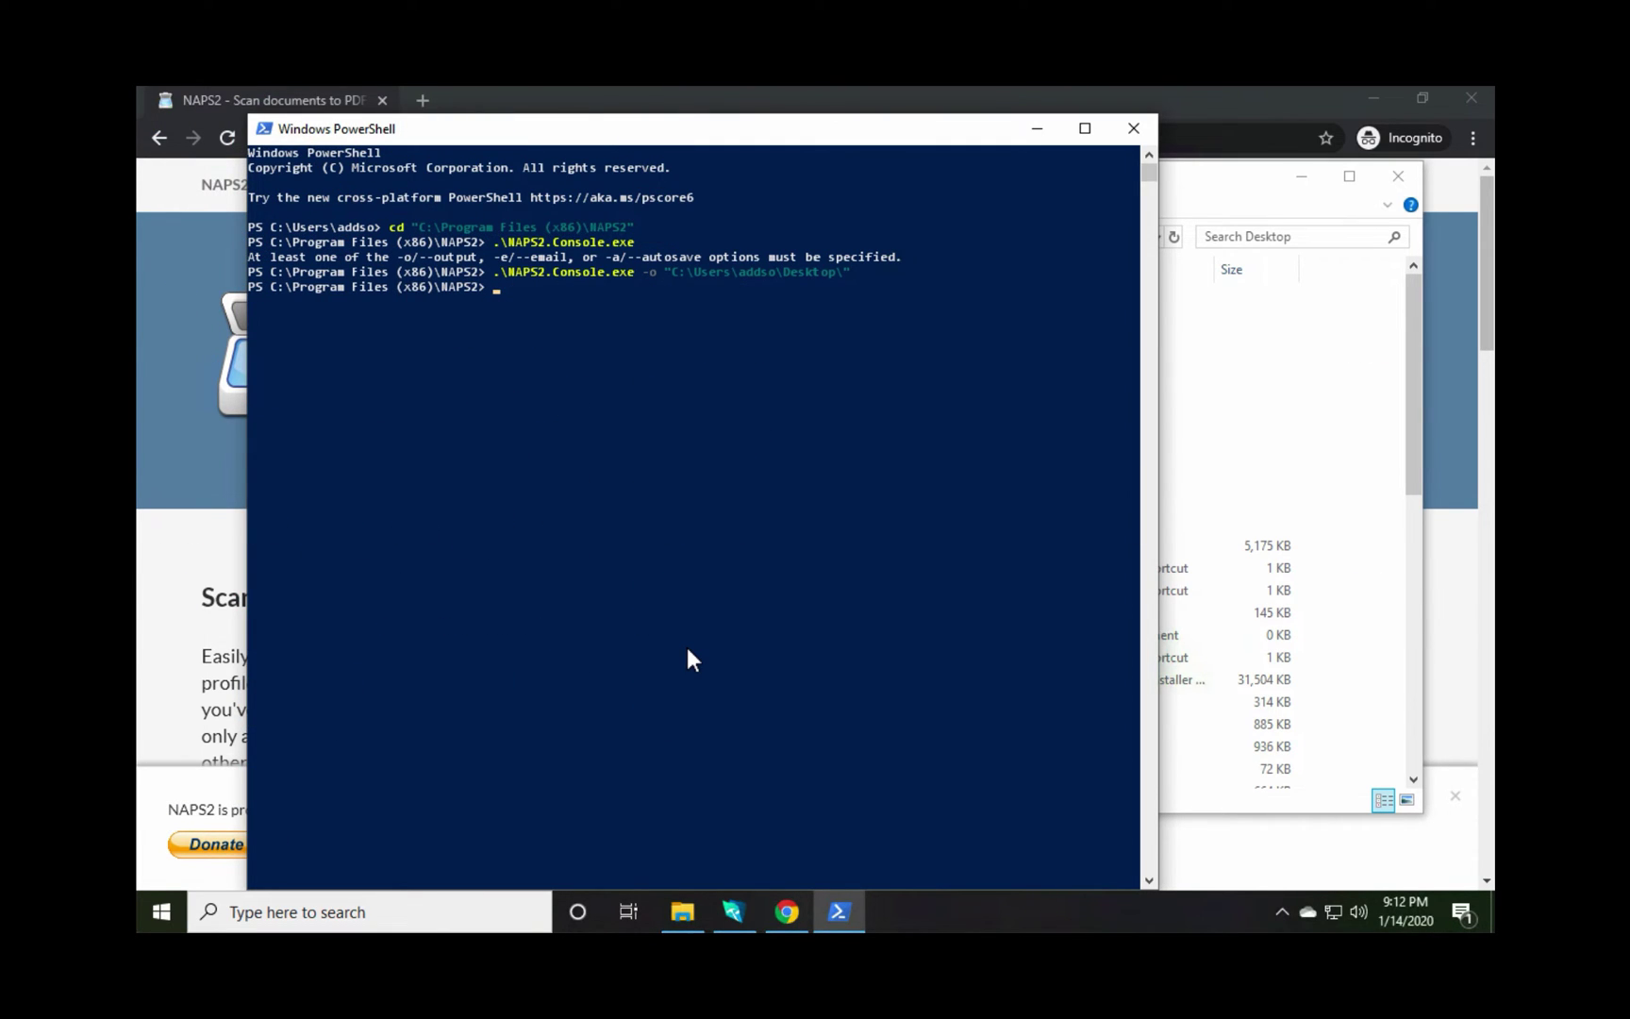
- Sort Desktop newest first, open the new 1.jpg scan to verify it, then close Photos and Explorer
click(1210, 188)
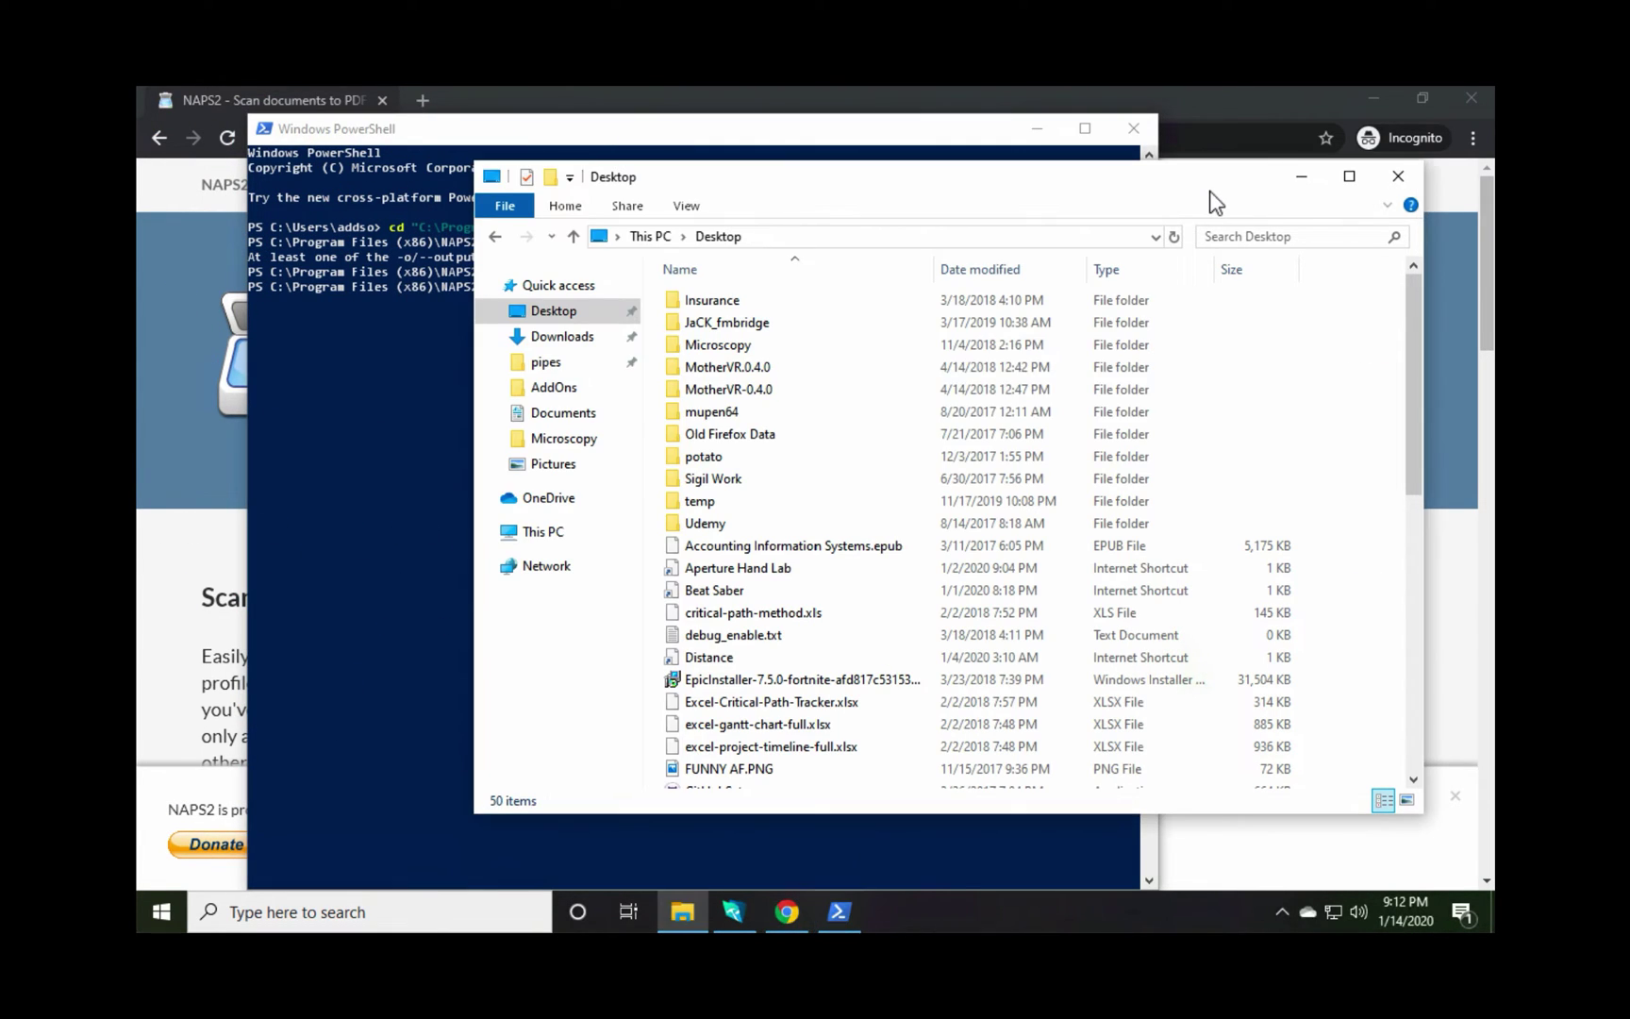
click(982, 273)
click(722, 302)
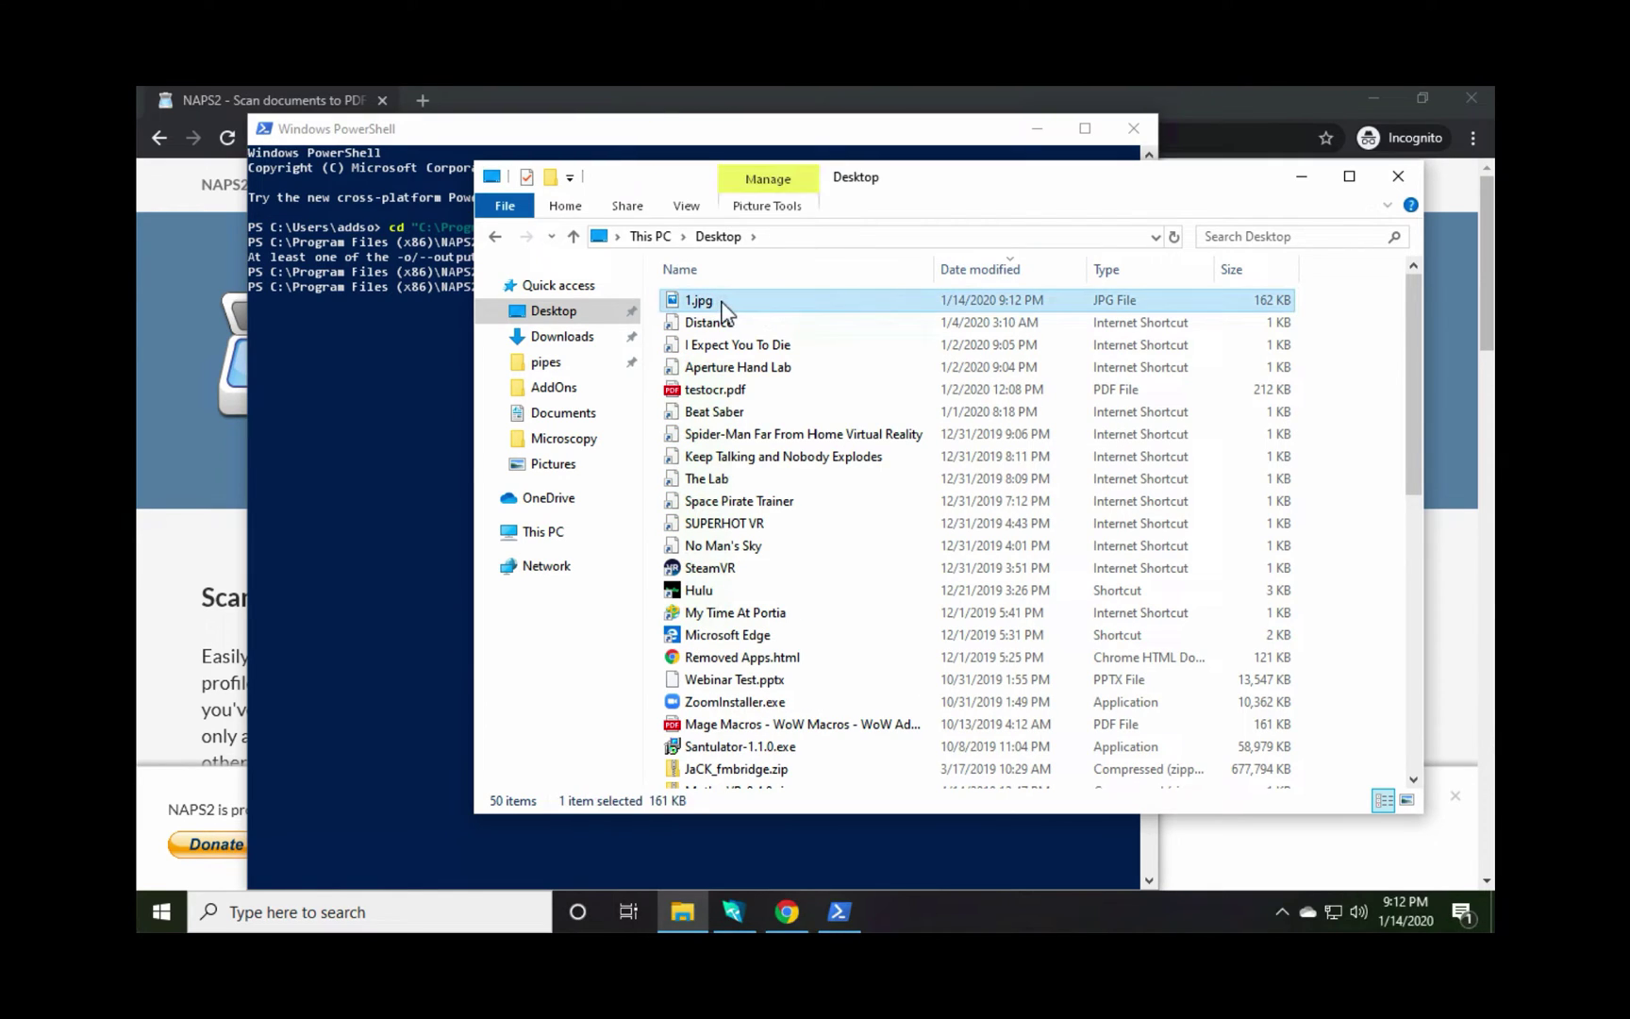
double_click(685, 302)
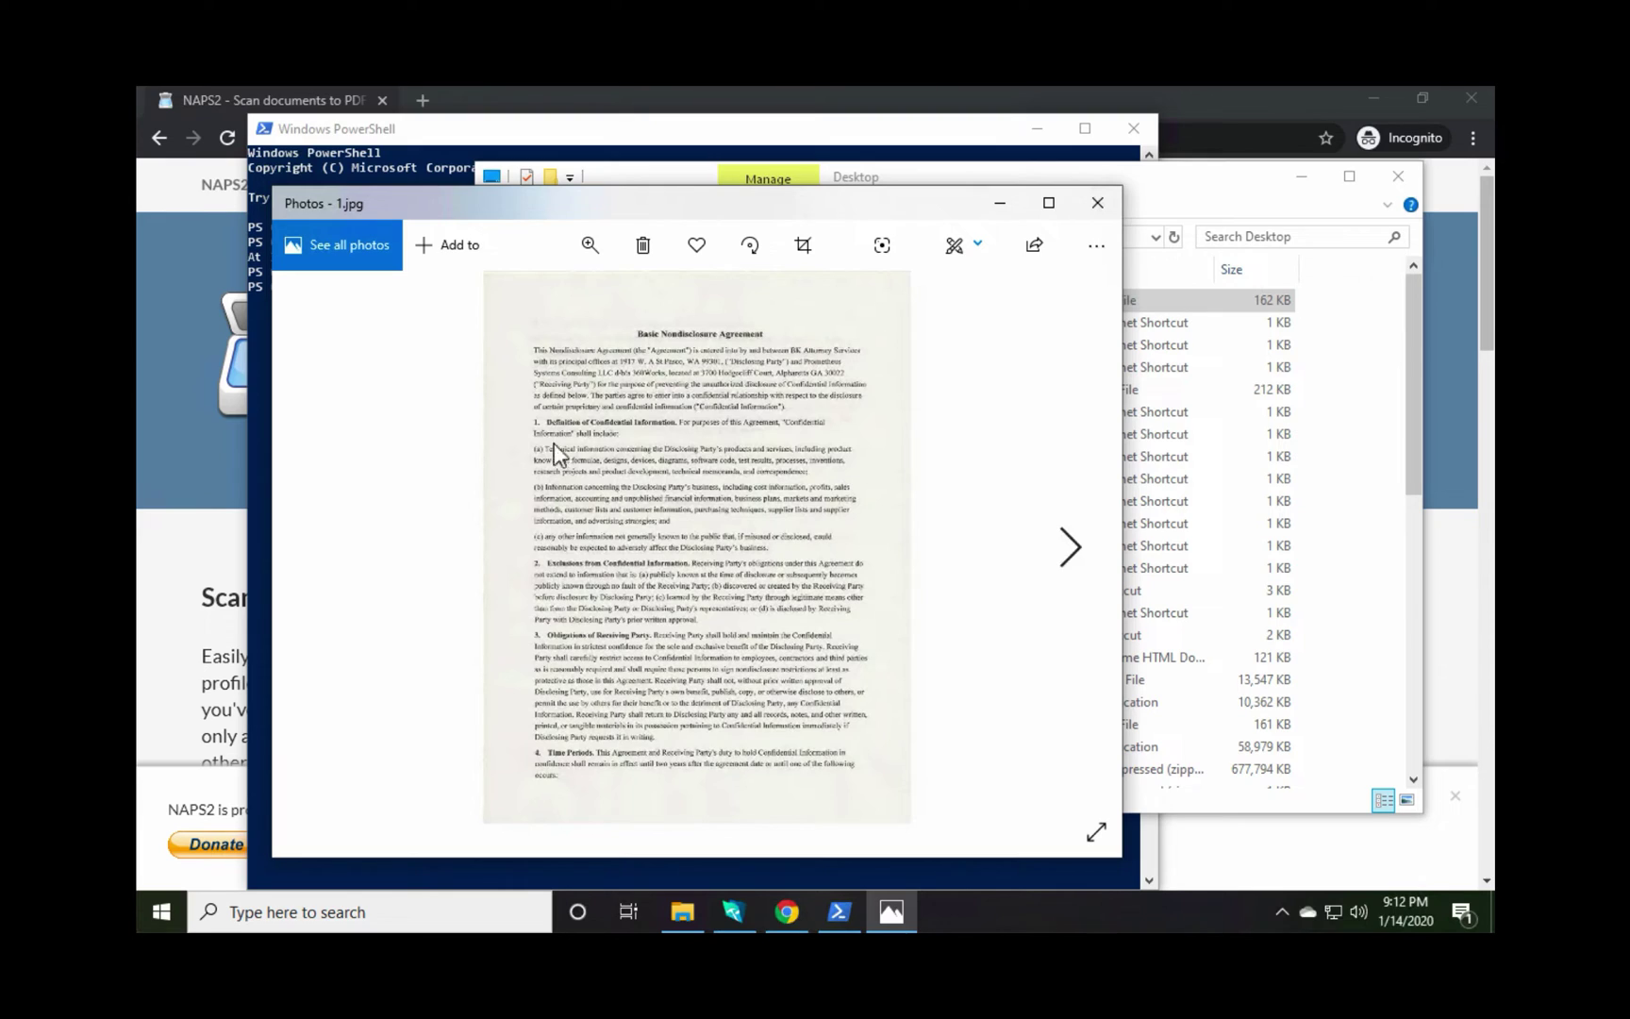
click(1098, 203)
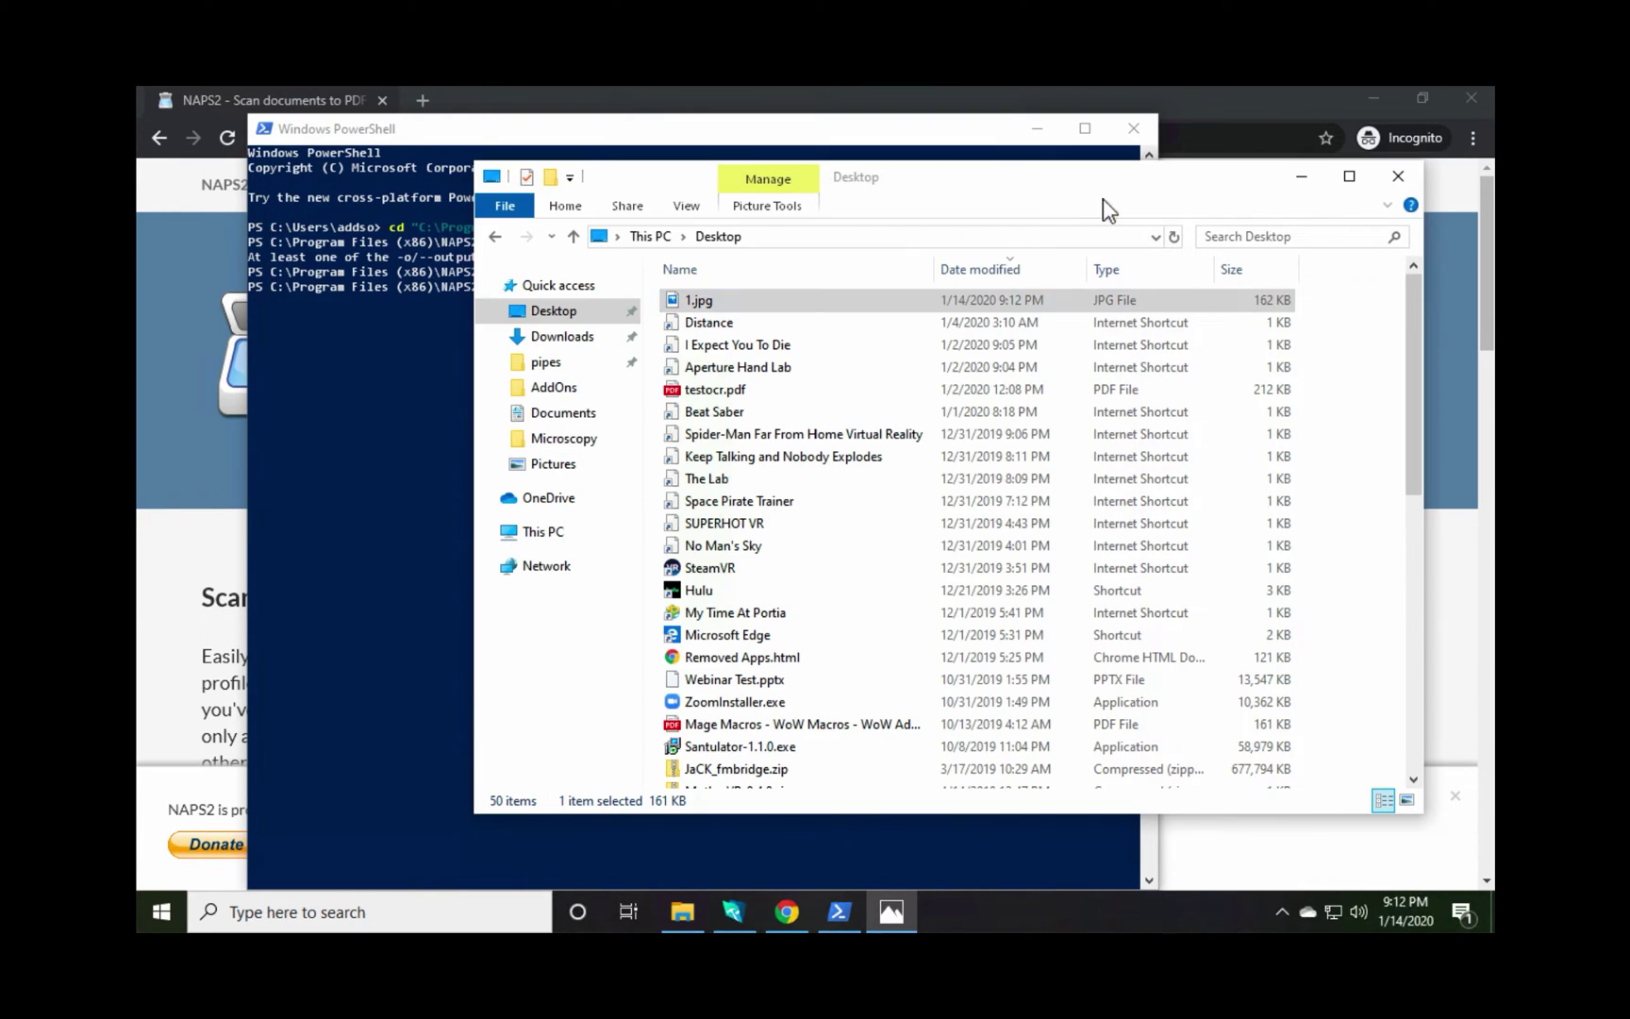
click(1398, 177)
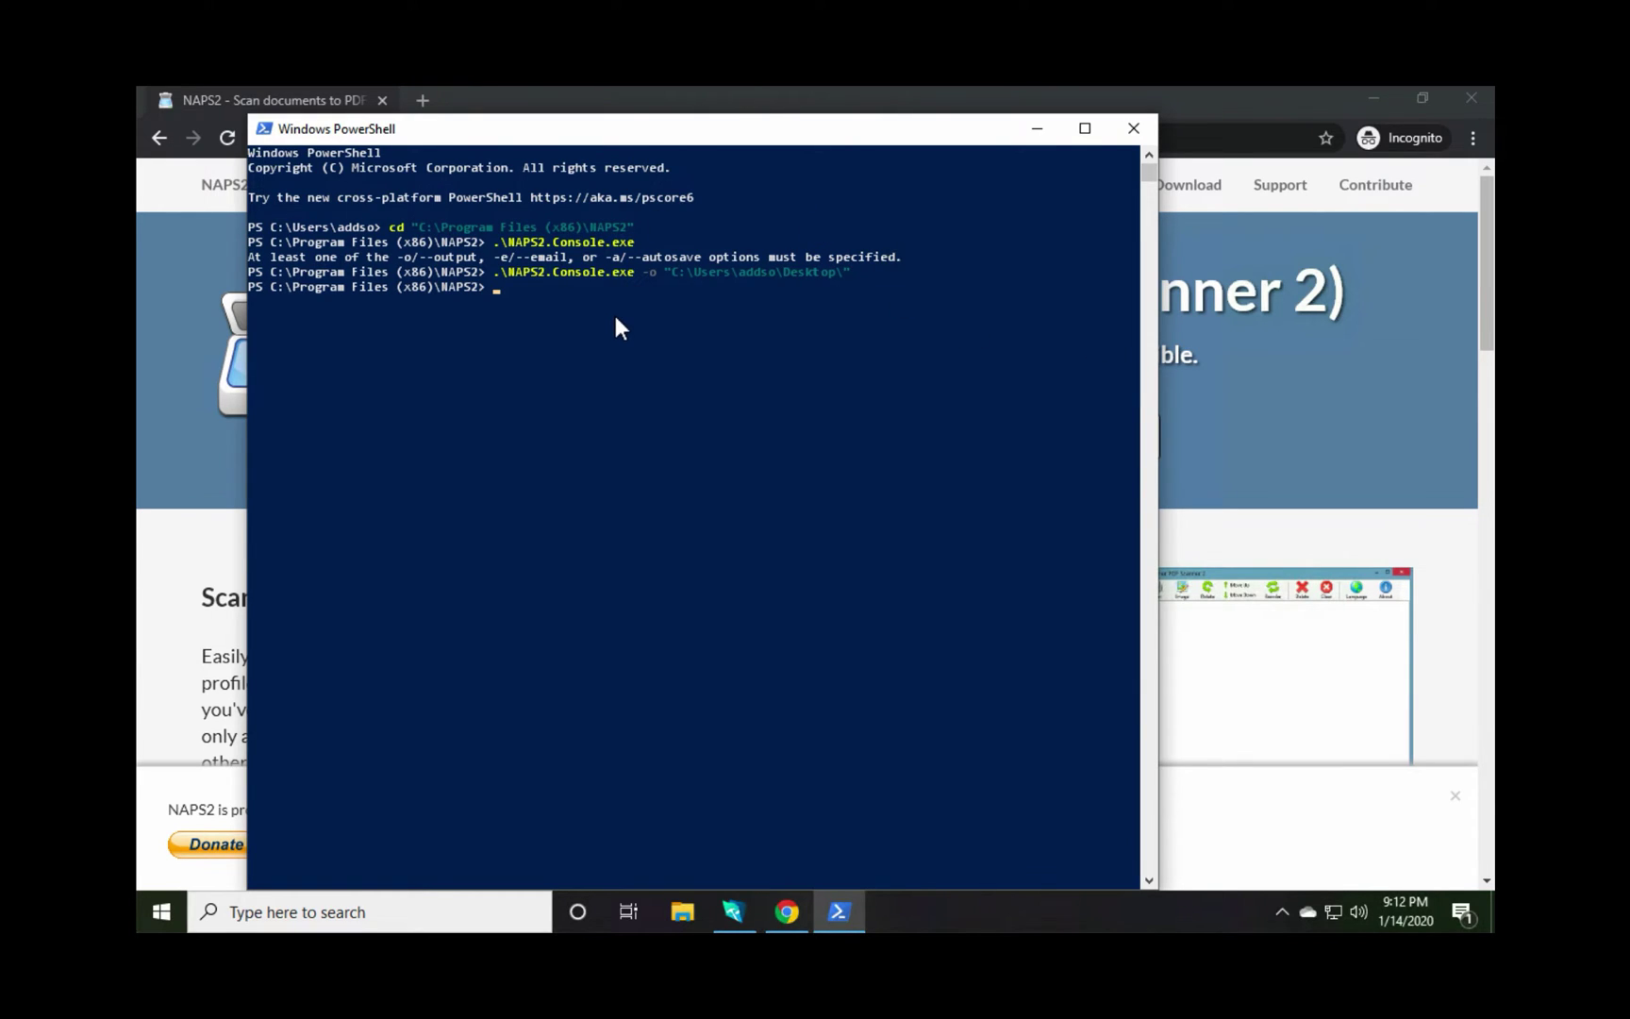
key(Up)
key(Up)
text(--help)
key(Return)
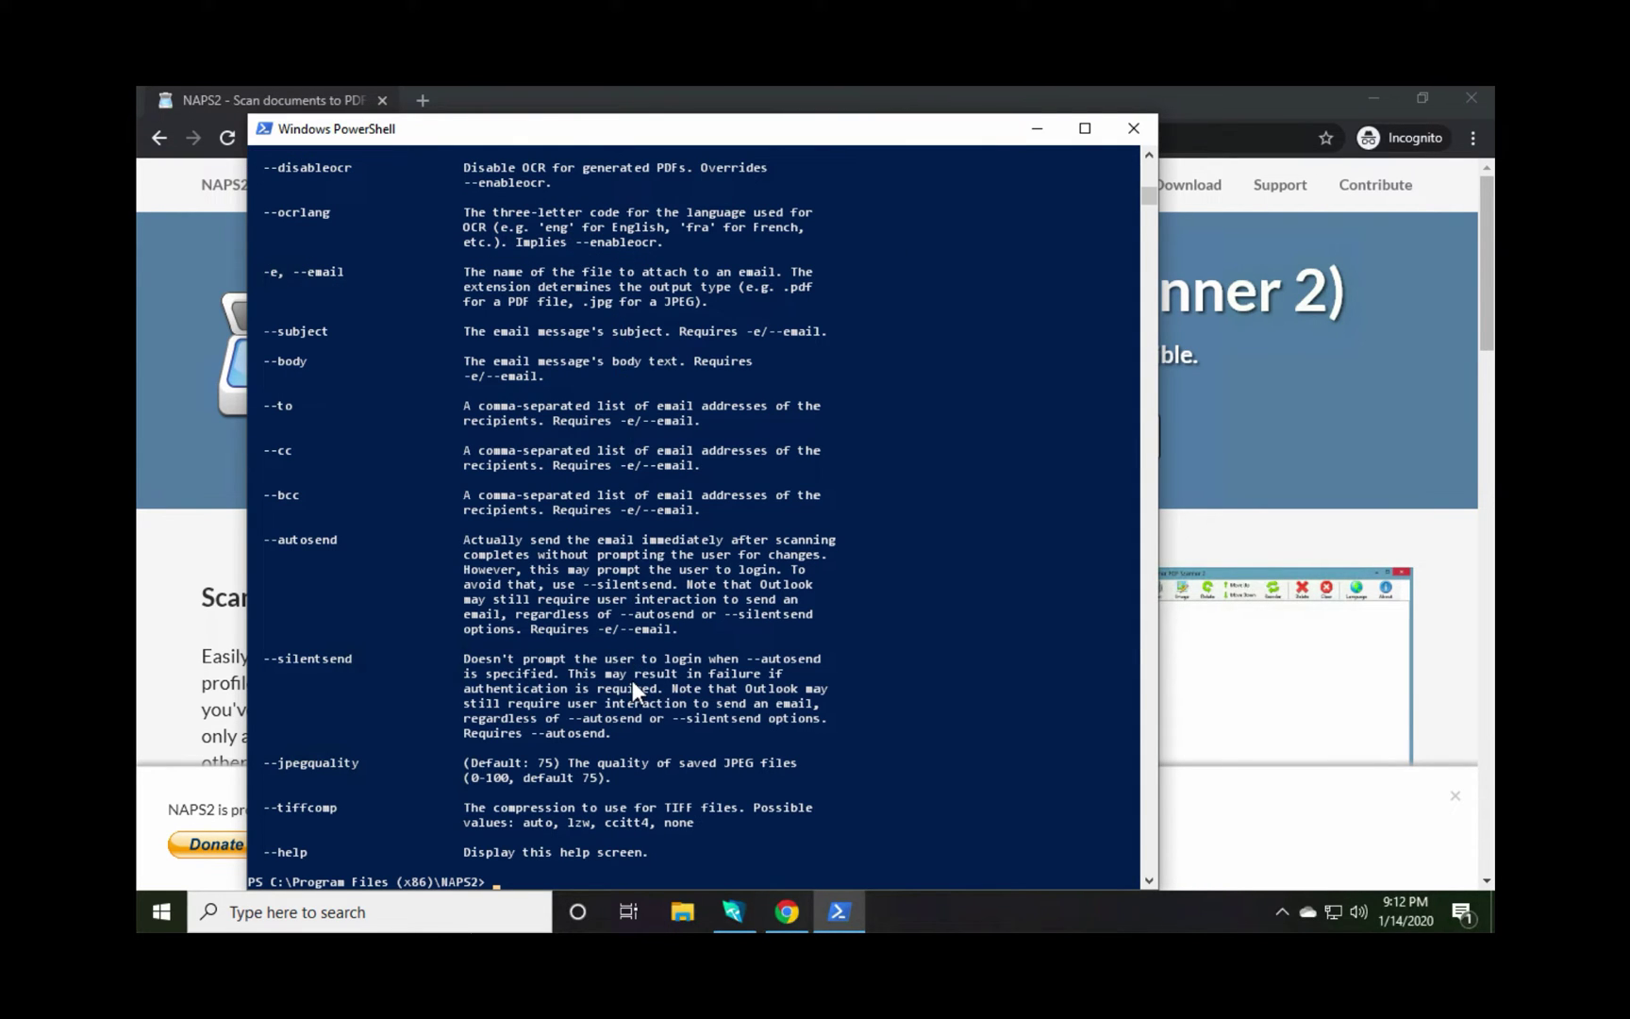
scroll(632, 680, up, 4)
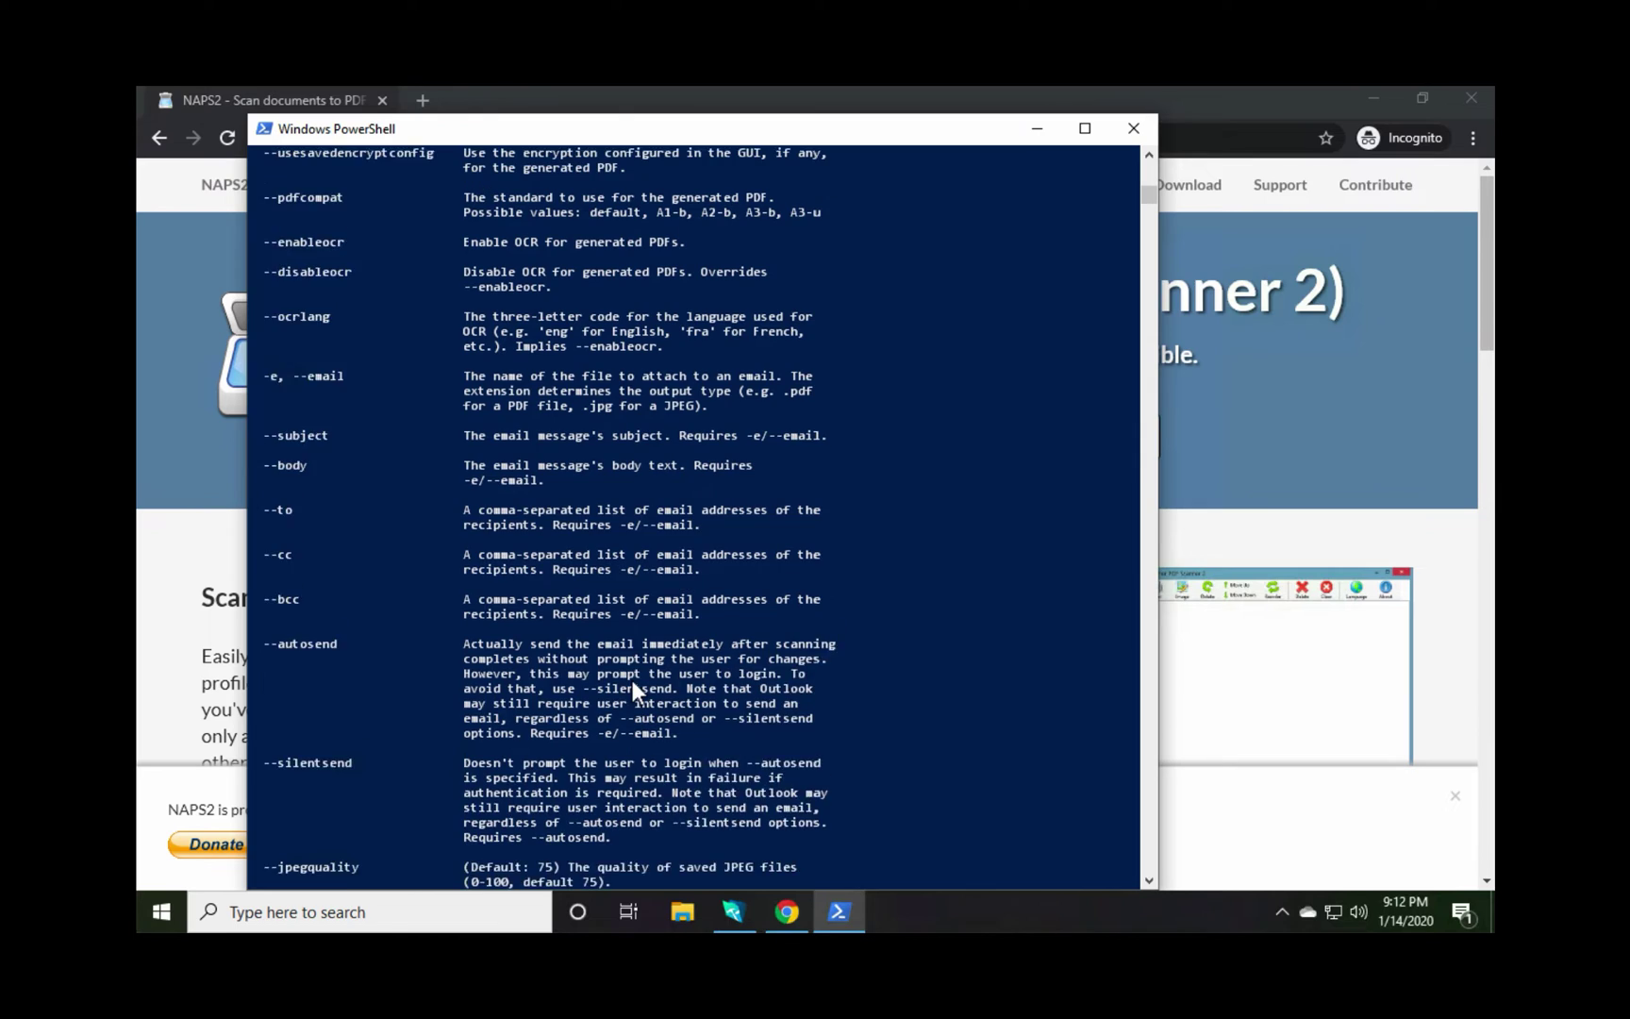
scroll(633, 680, up, 4)
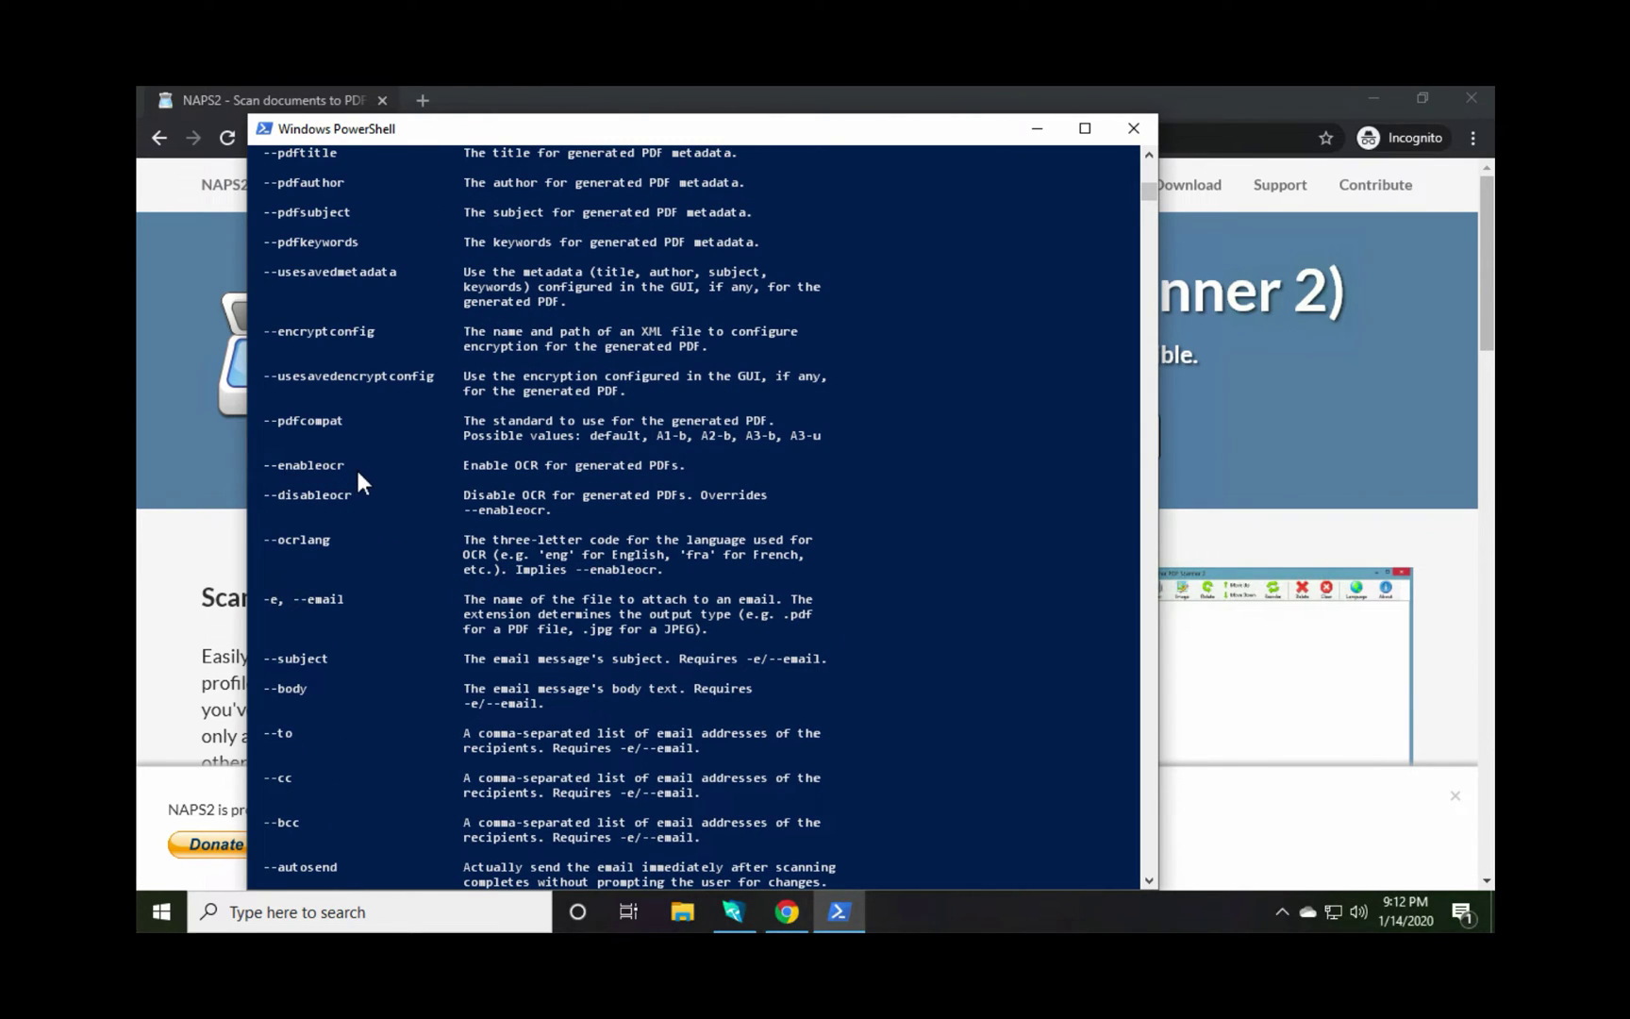
scroll(358, 472, up, 3)
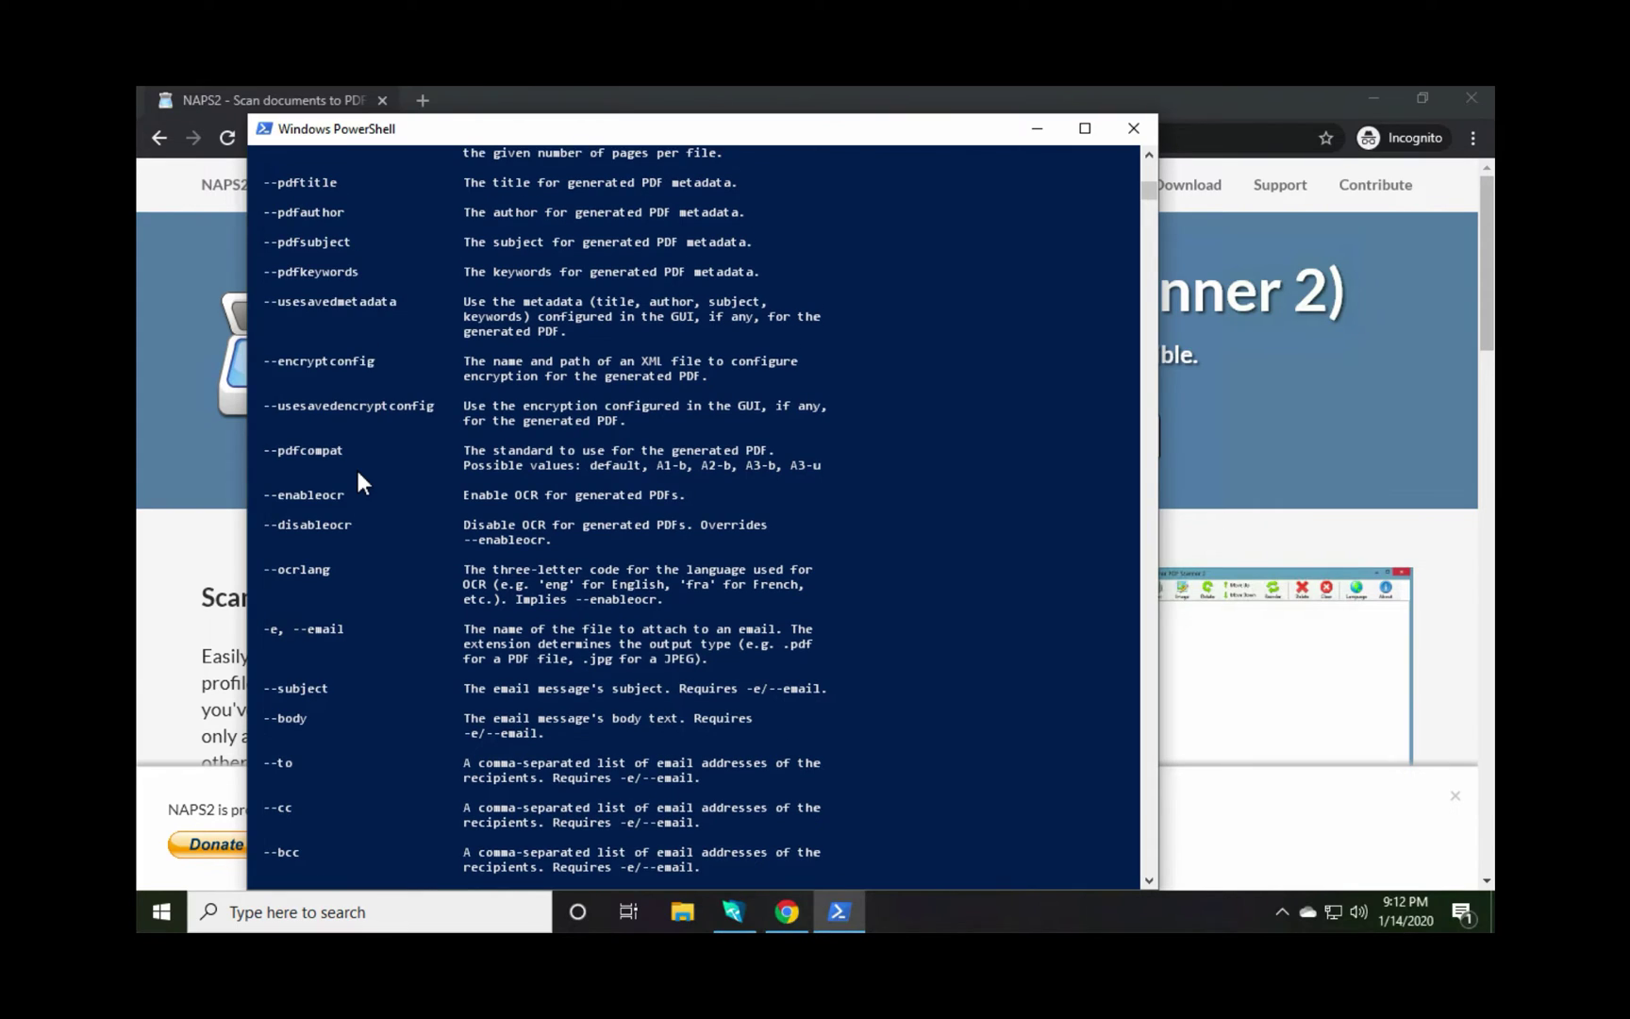
scroll(358, 472, up, 2)
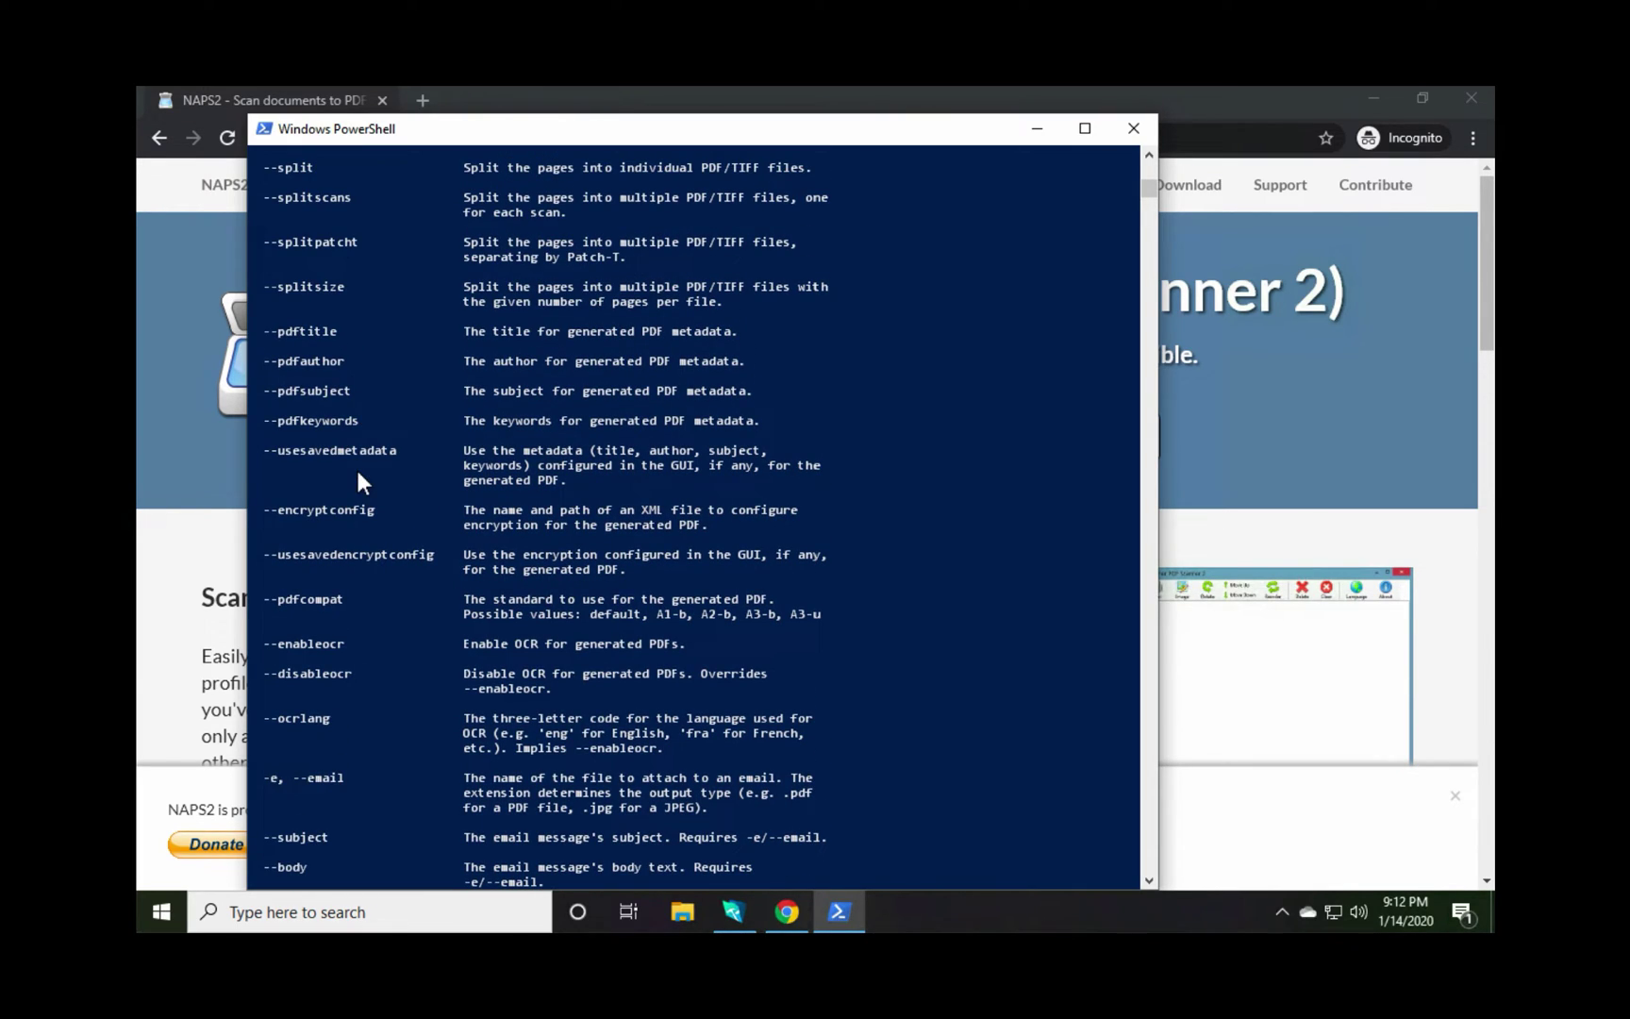
scroll(356, 466, up, 3)
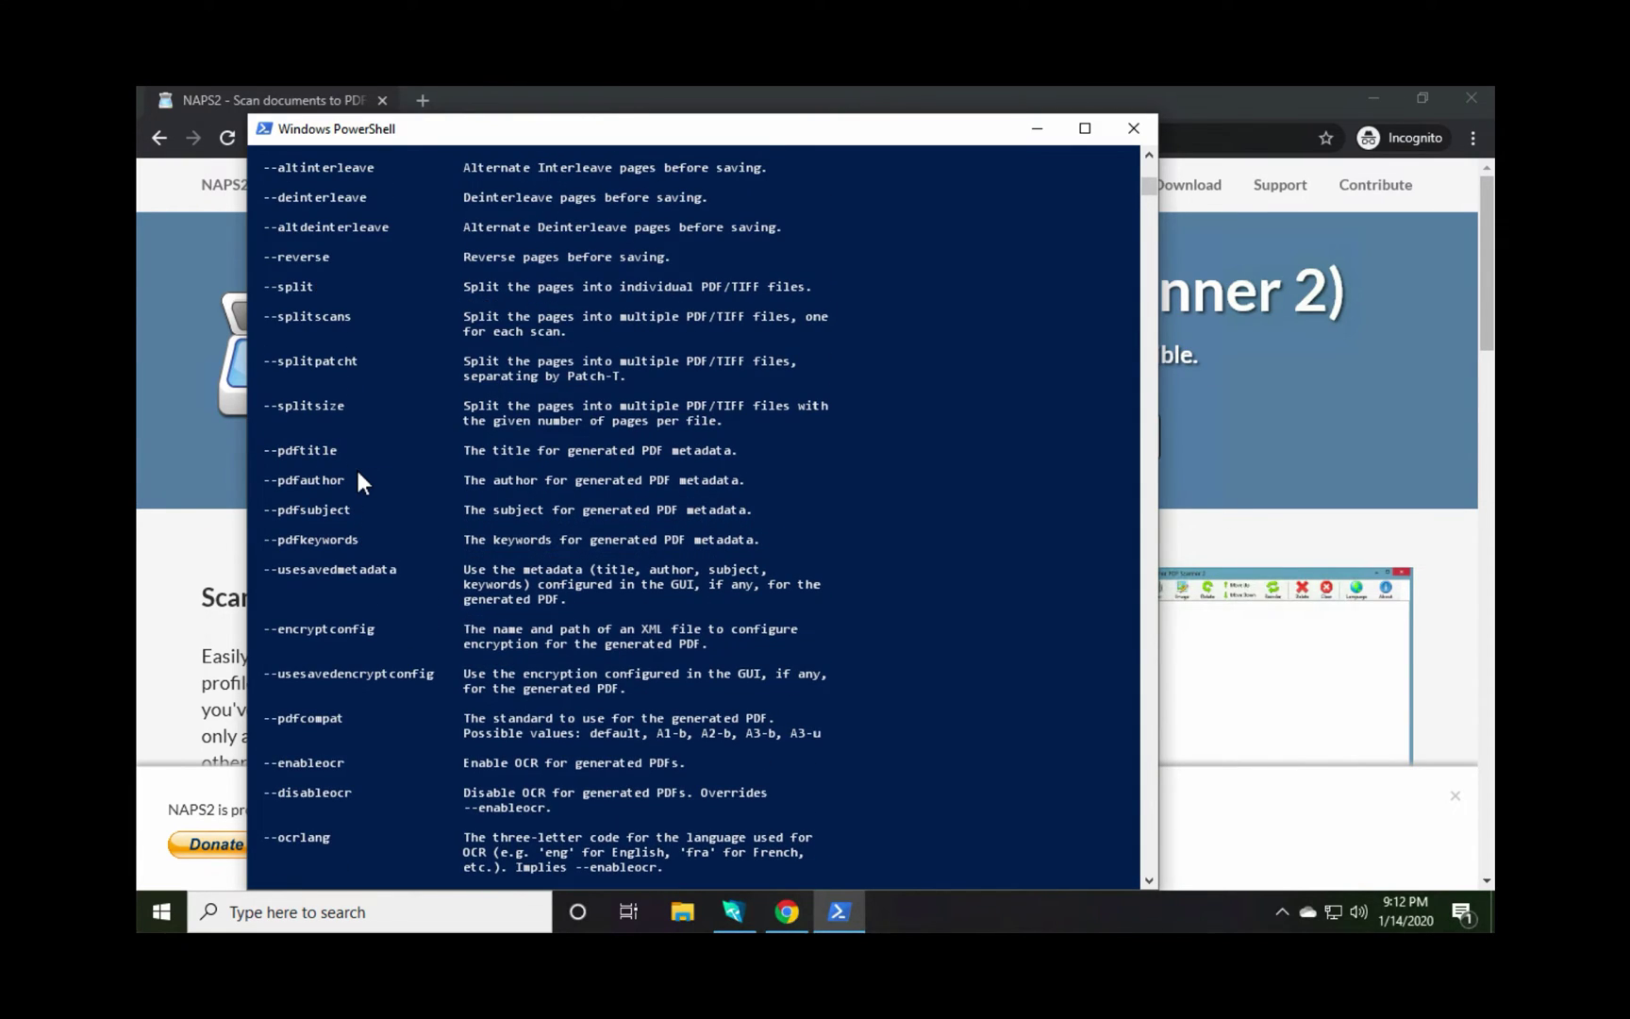
scroll(356, 466, up, 2)
scroll(356, 466, up, 1)
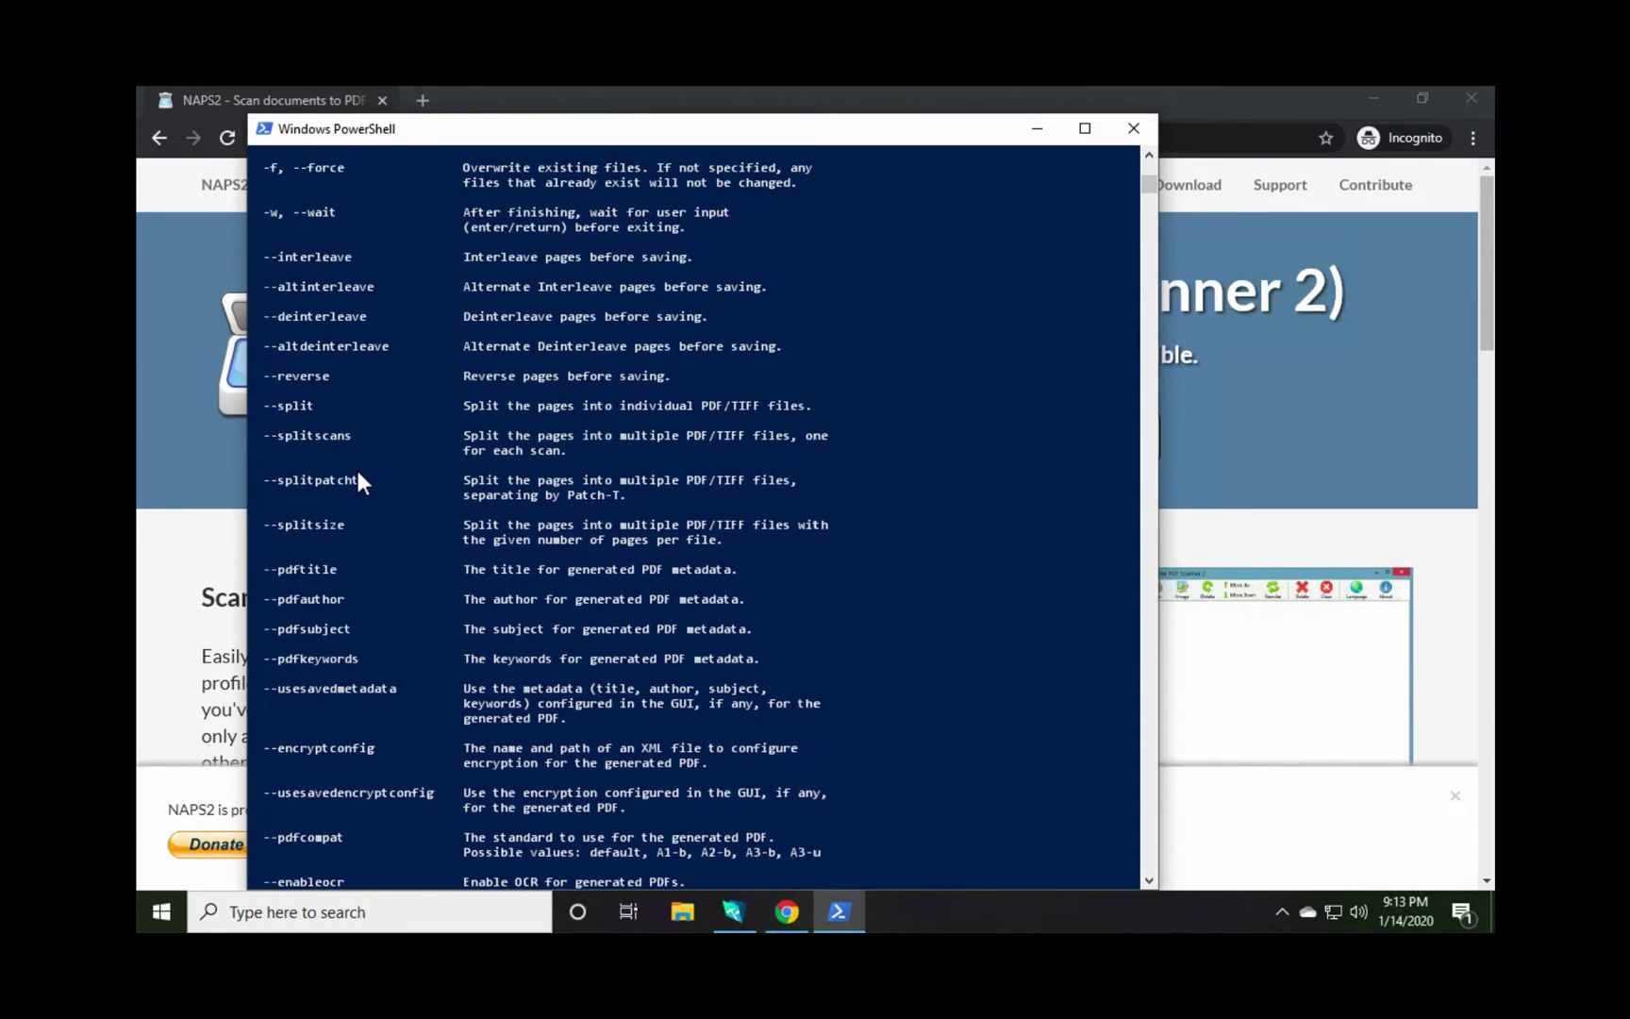
scroll(356, 466, up, 6)
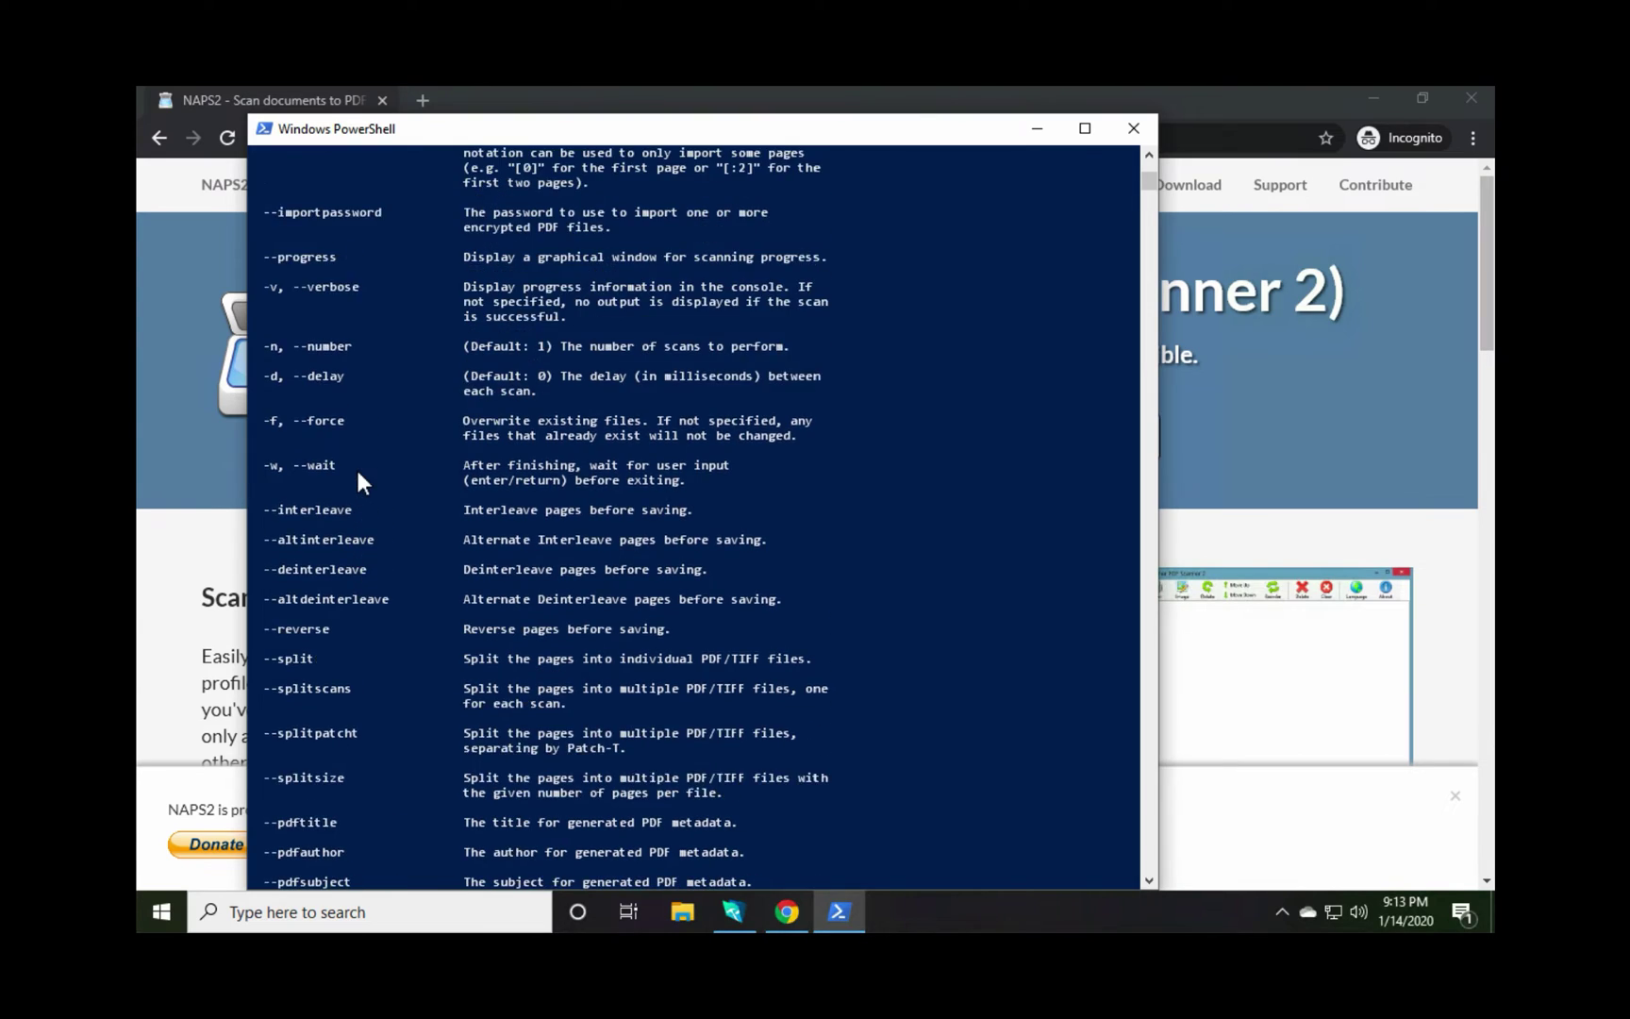
scroll(356, 466, up, 7)
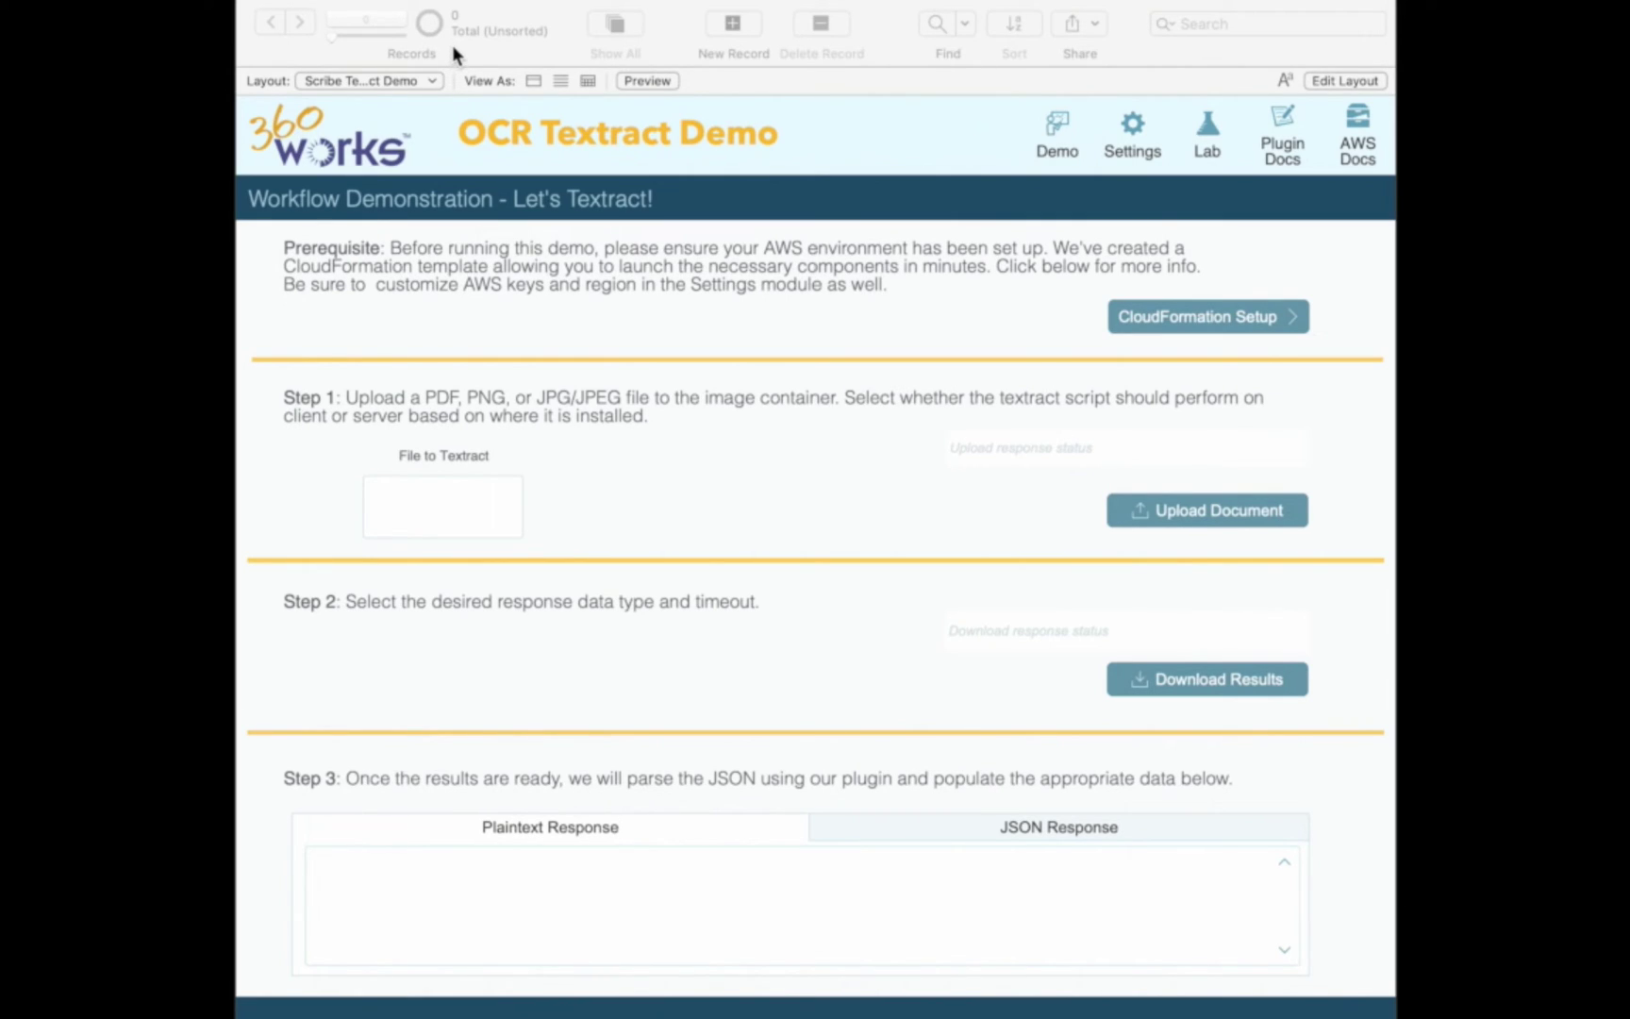
- Go to the Scanning Demo layout and view the Bomb Defusal Manual sample PDF
click(1209, 126)
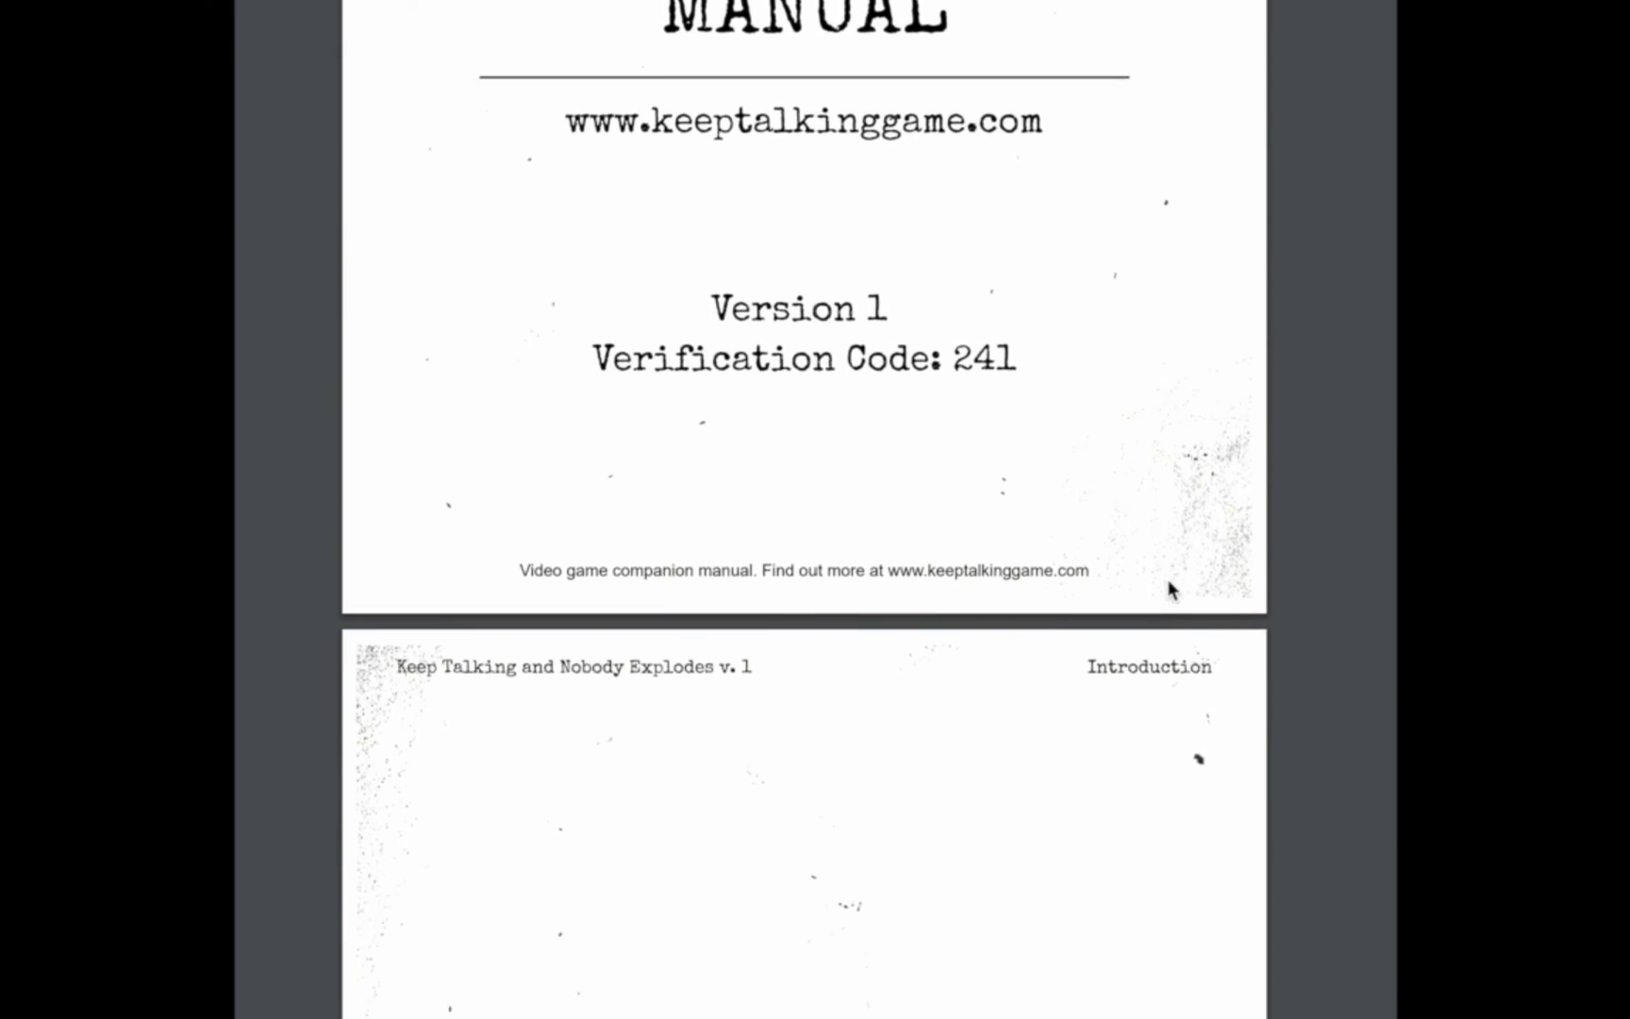
scroll(1170, 590, down, 5)
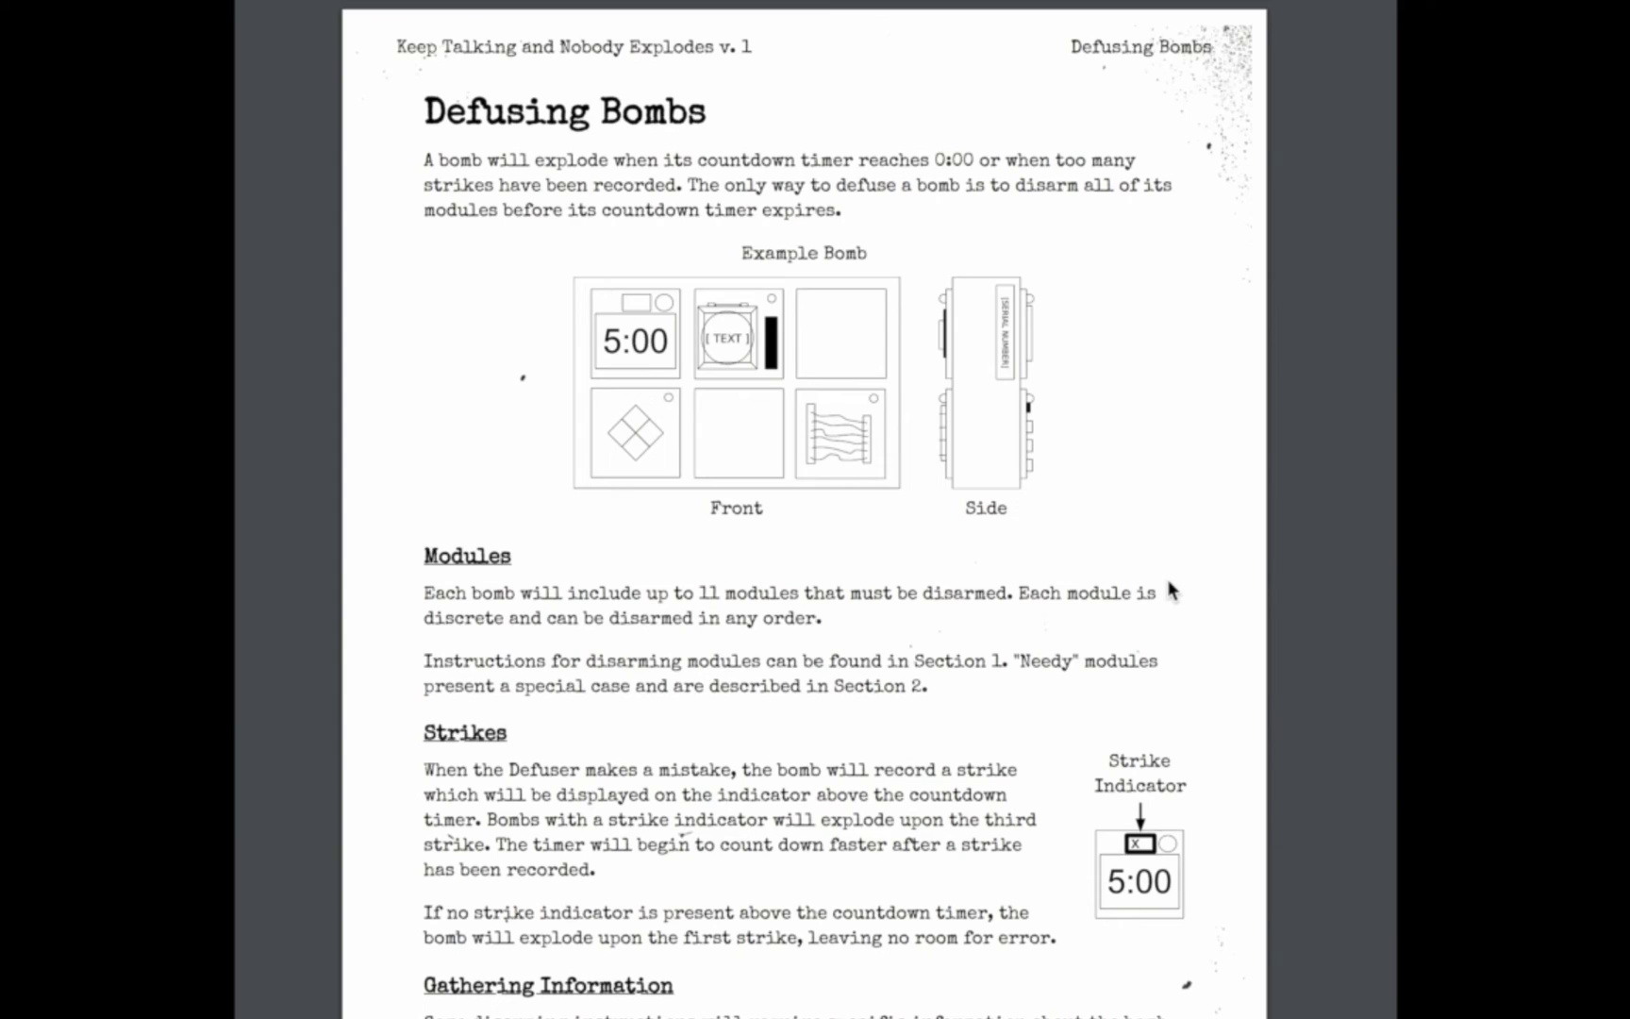
key(Escape)
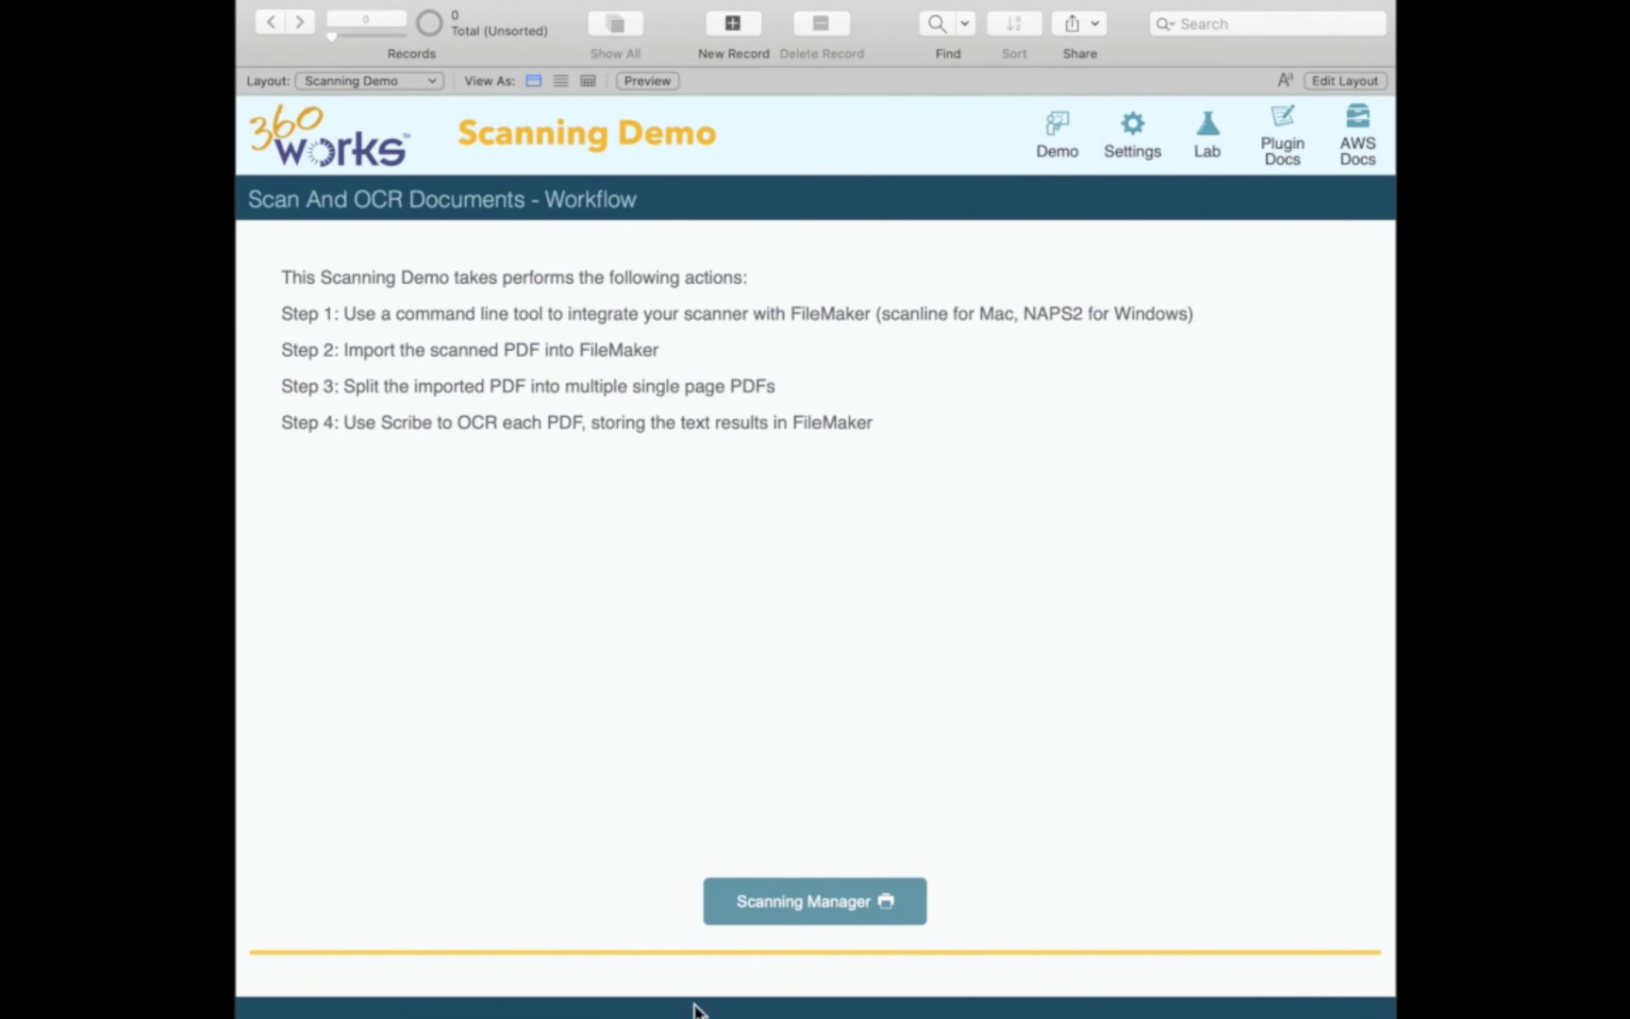
- Run Scanning Manager with the Canon MF220 Series scanner, scanning from the Tray
click(883, 906)
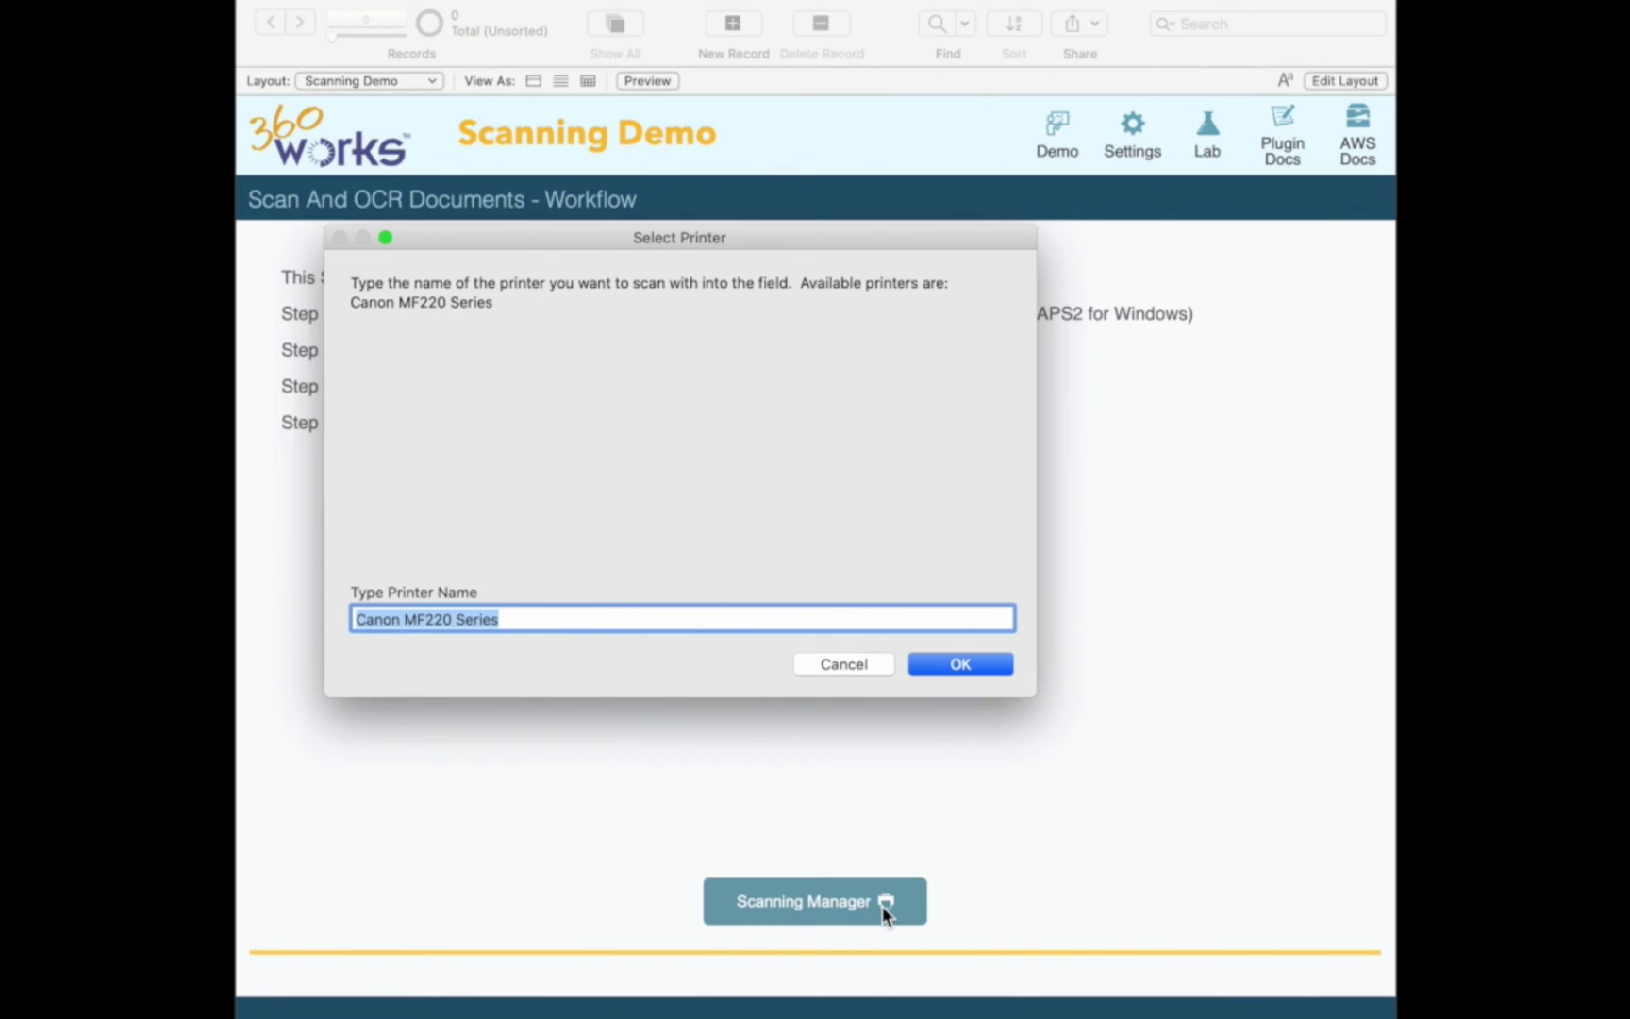
click(971, 664)
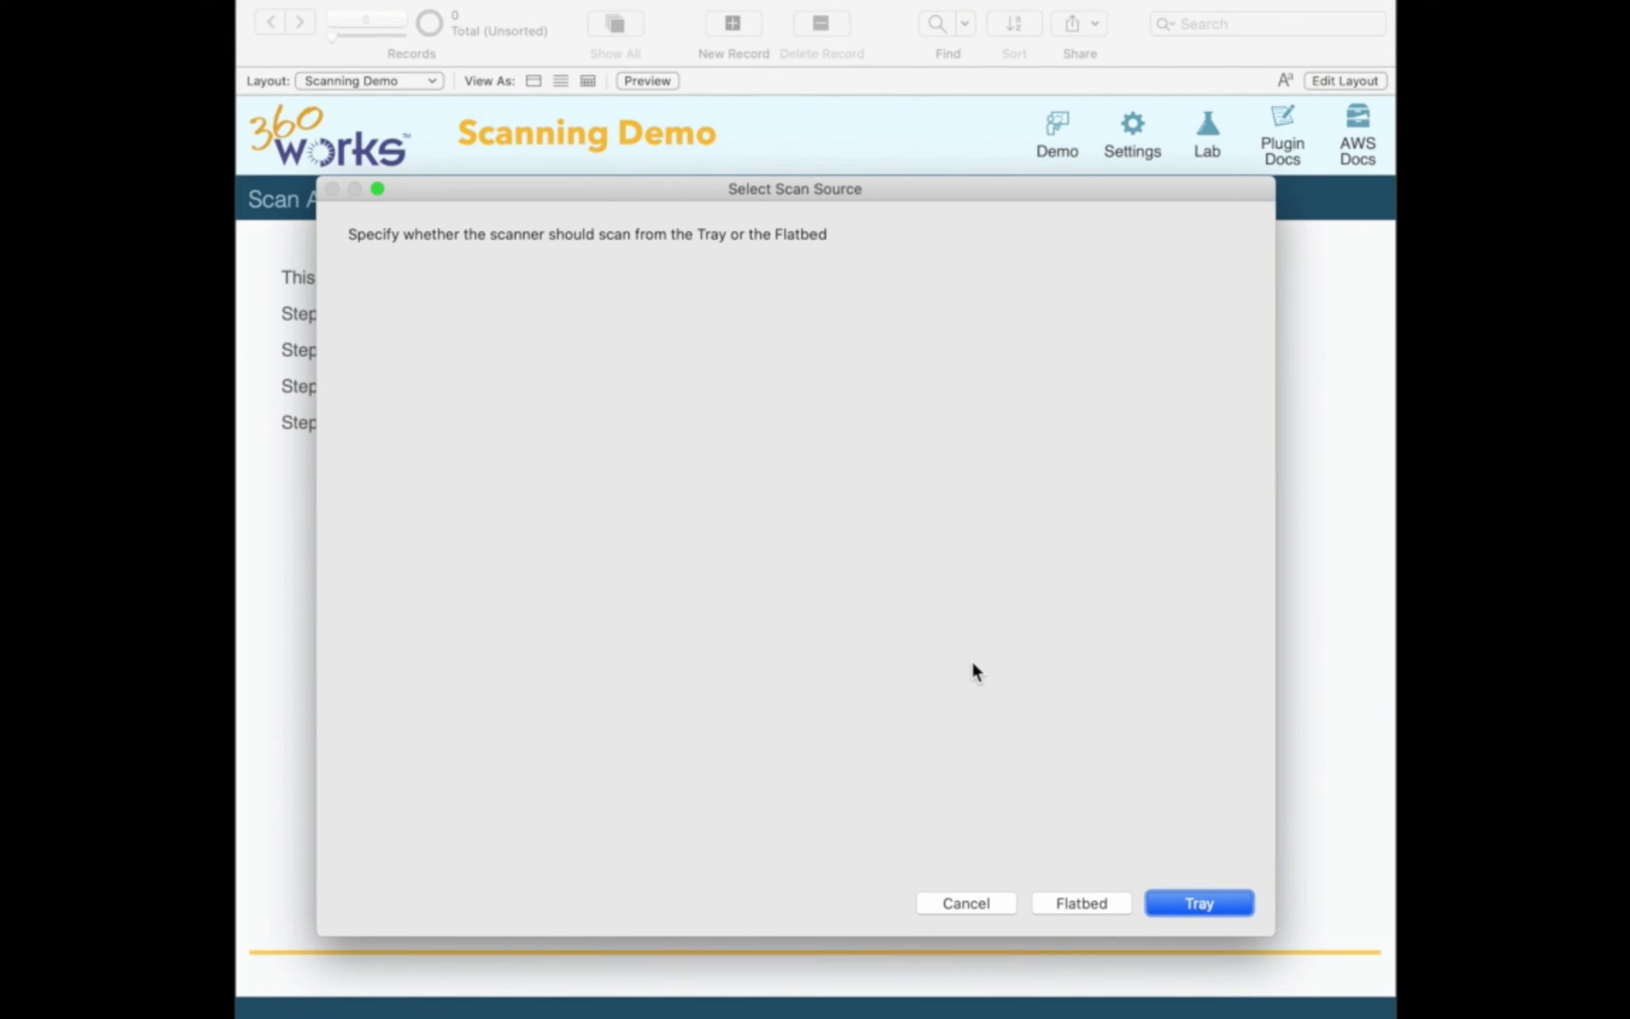
click(1228, 911)
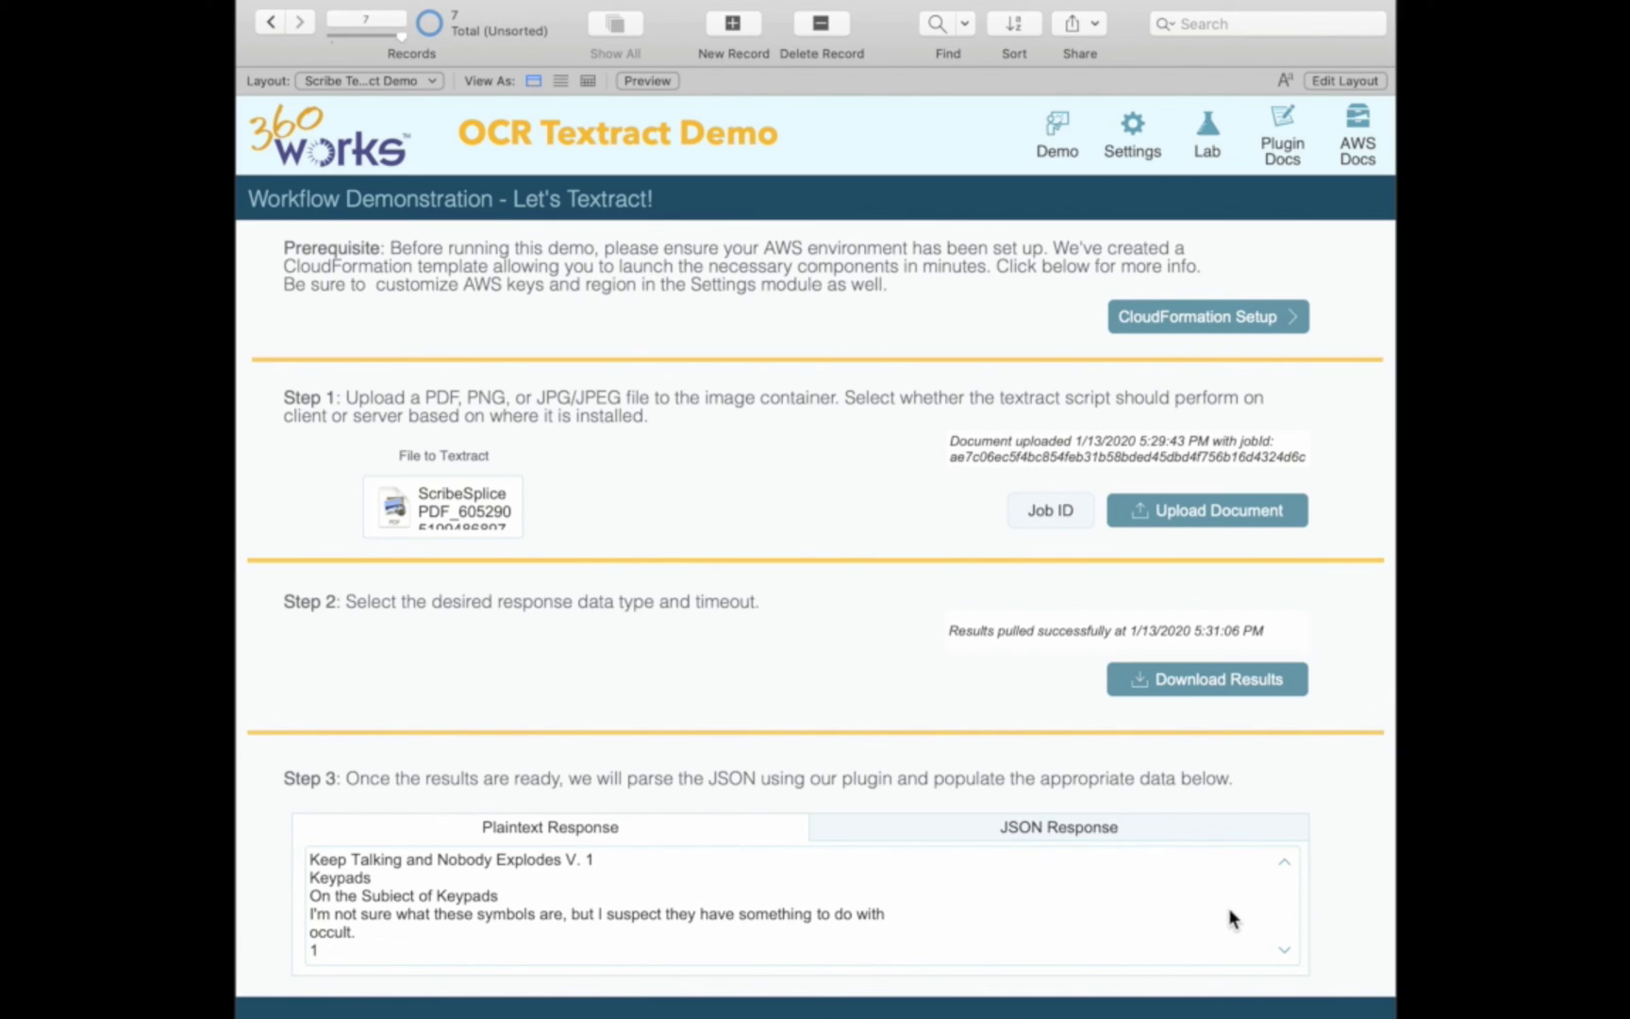
- Review record 7's extracted plaintext, then page back through records 6 to 1
click(573, 870)
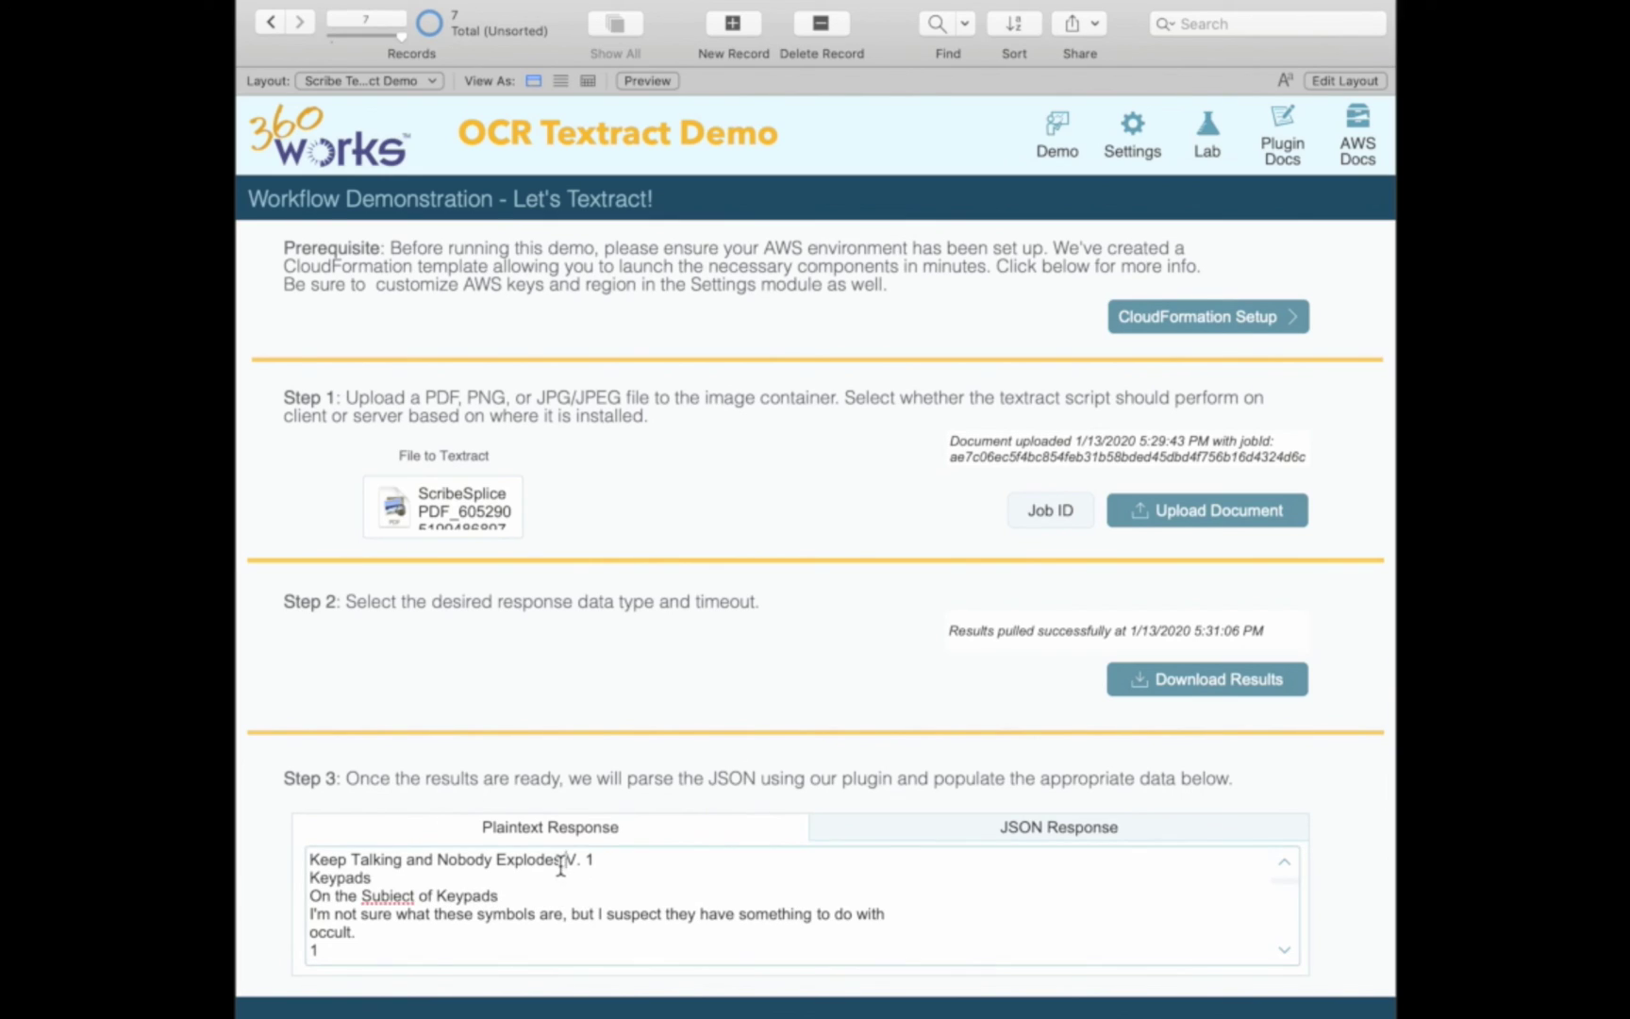
click(270, 21)
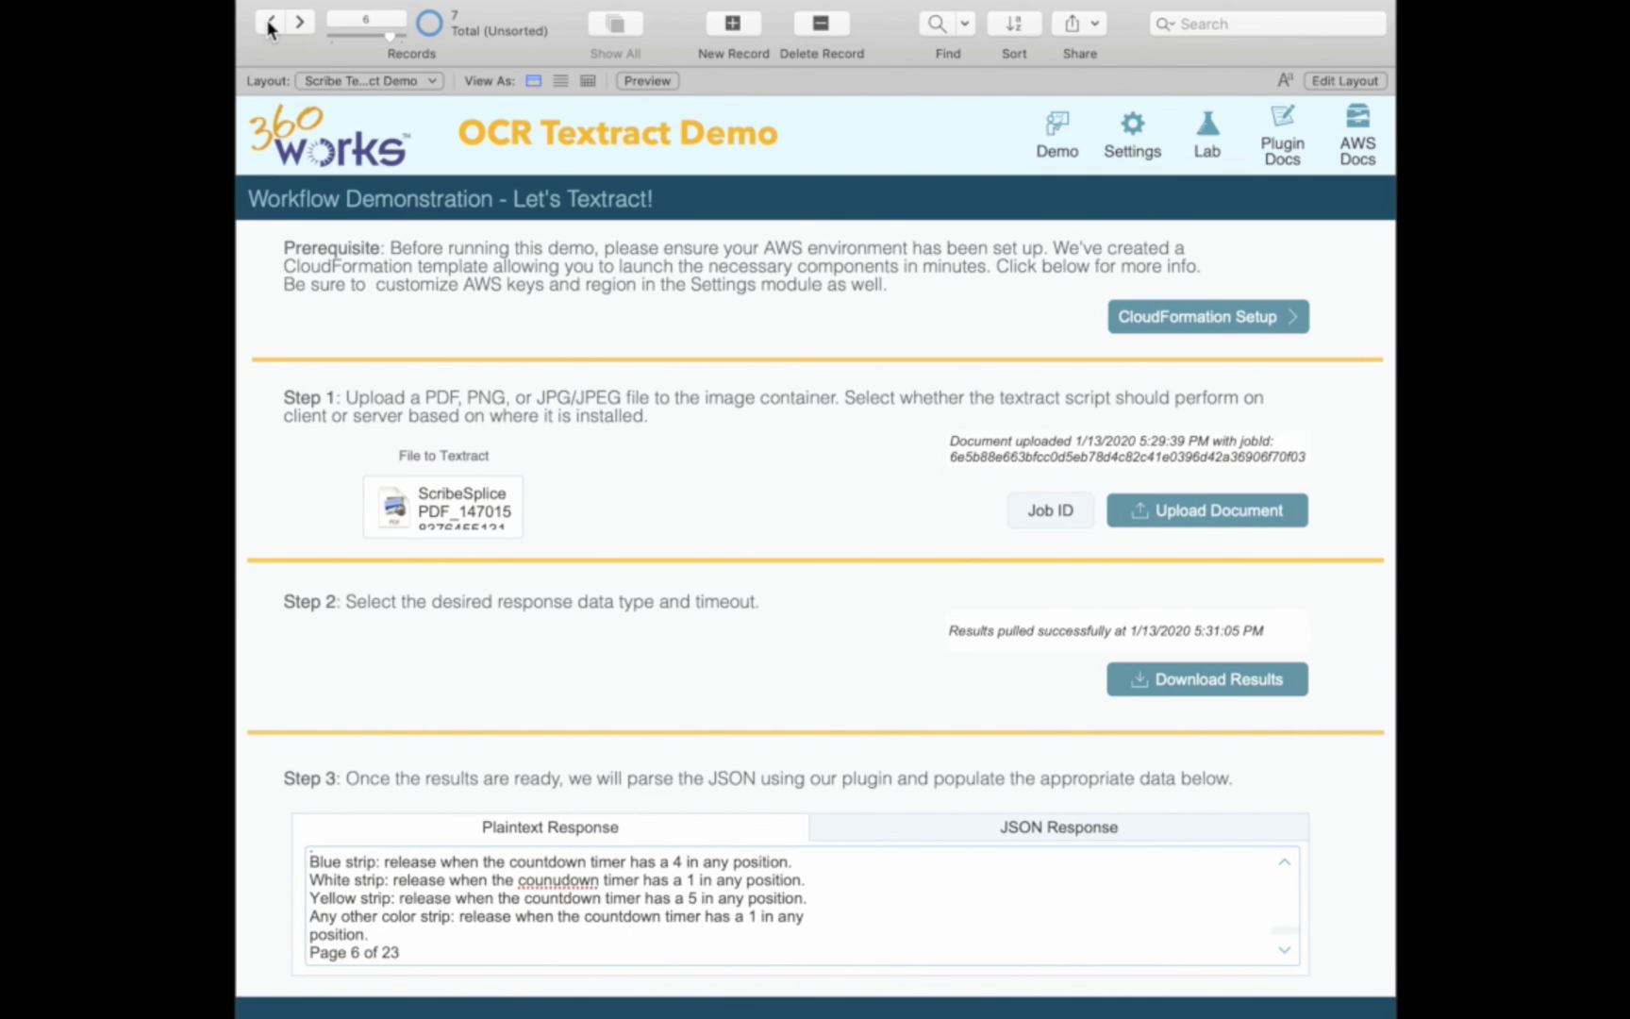
click(270, 22)
click(270, 21)
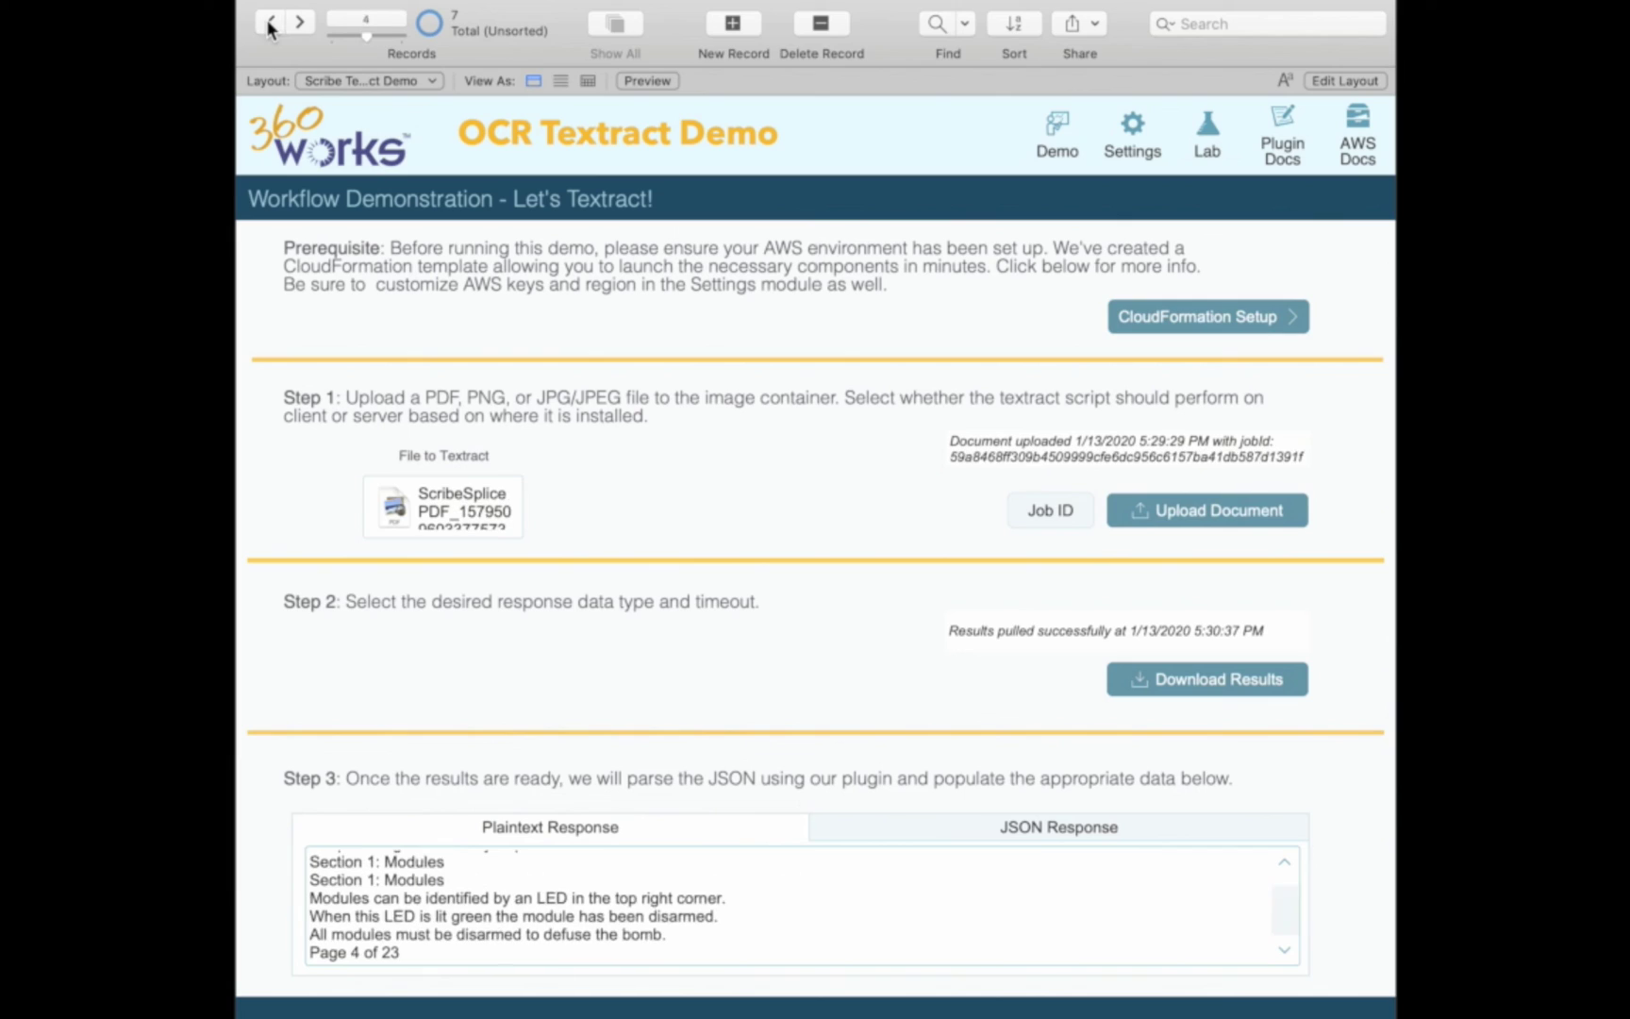
click(269, 22)
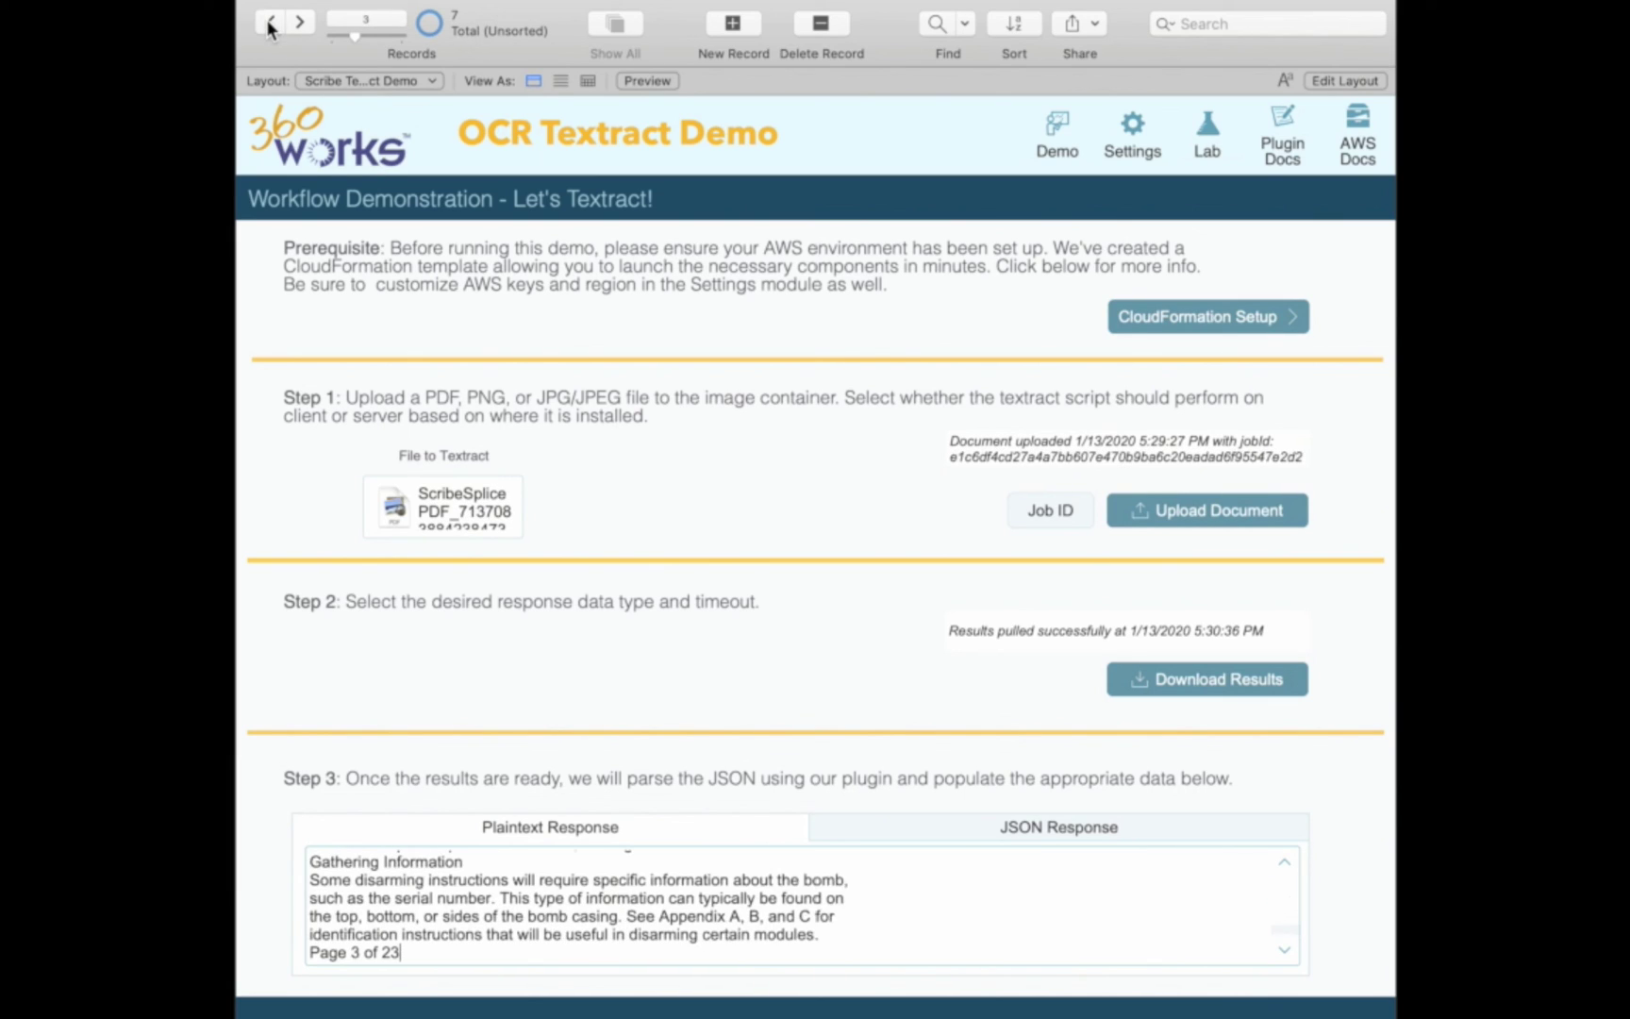
click(270, 22)
click(270, 22)
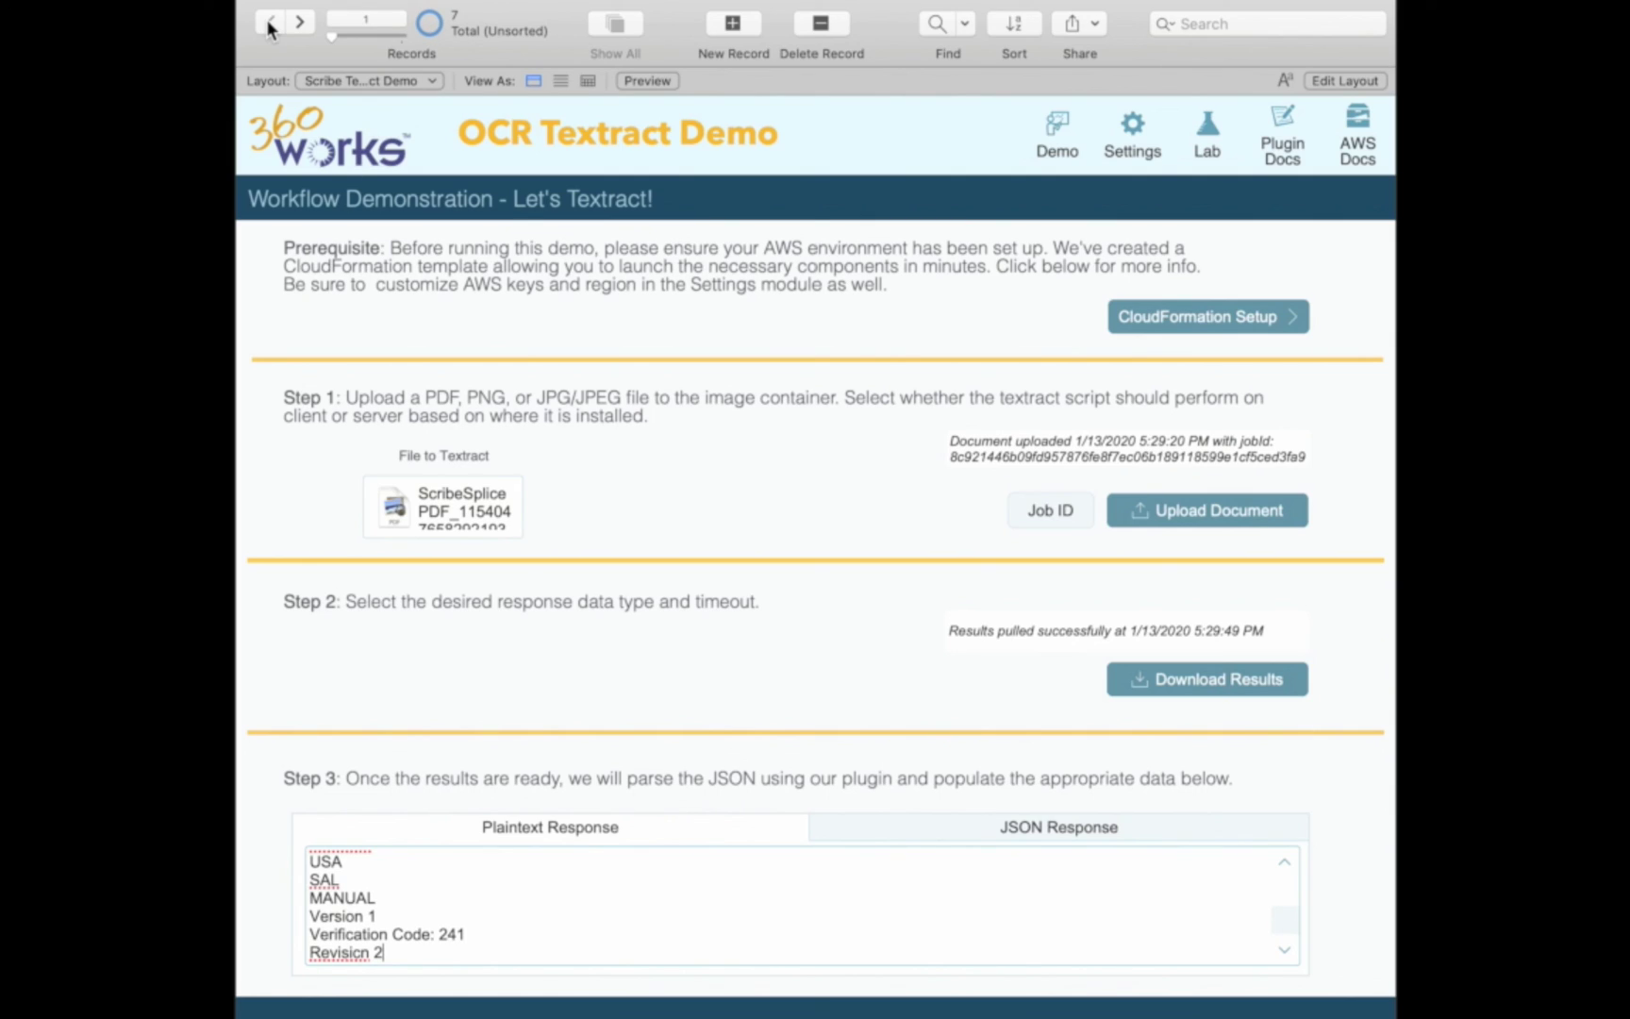